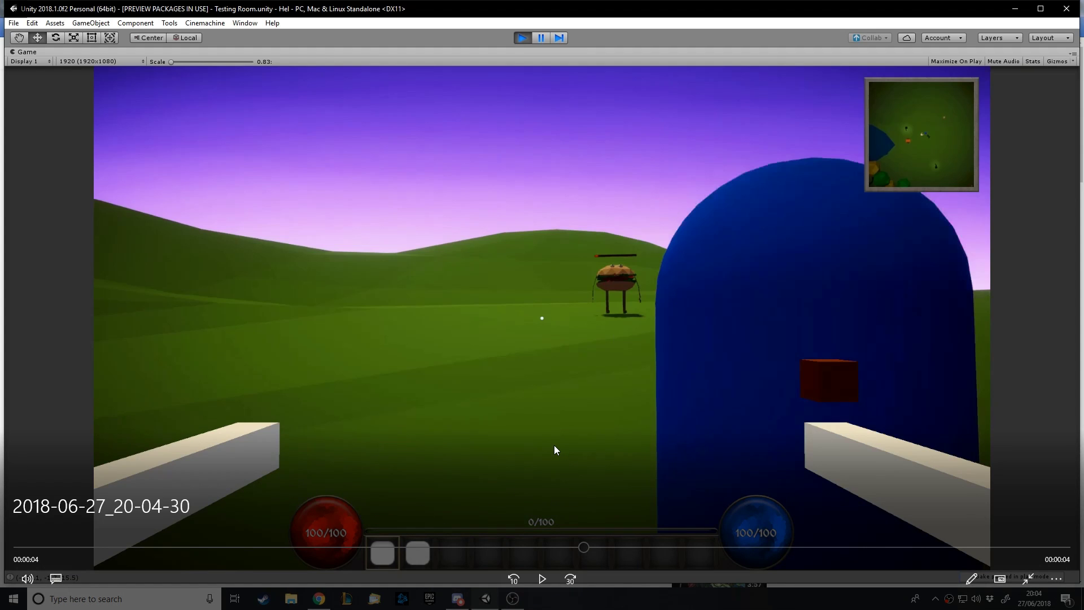
# Play the recorded gameplay clip 2018-06-27_20-04-30, pausing it to examine the rock attack on the burger enemy.
pyautogui.click(552, 578)
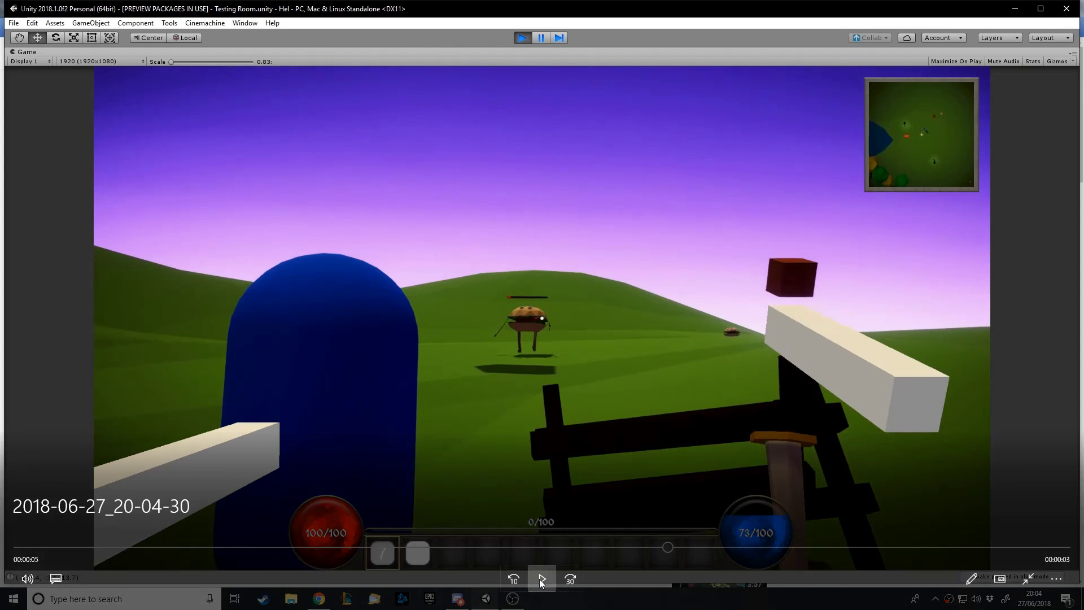
pyautogui.doubleClick(544, 580)
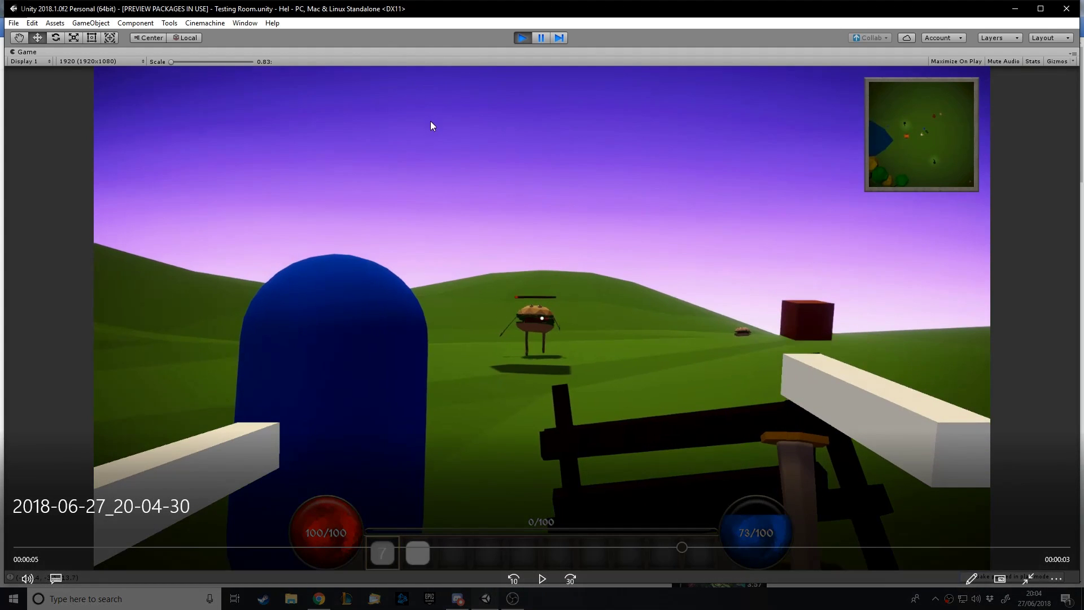
pyautogui.click(544, 578)
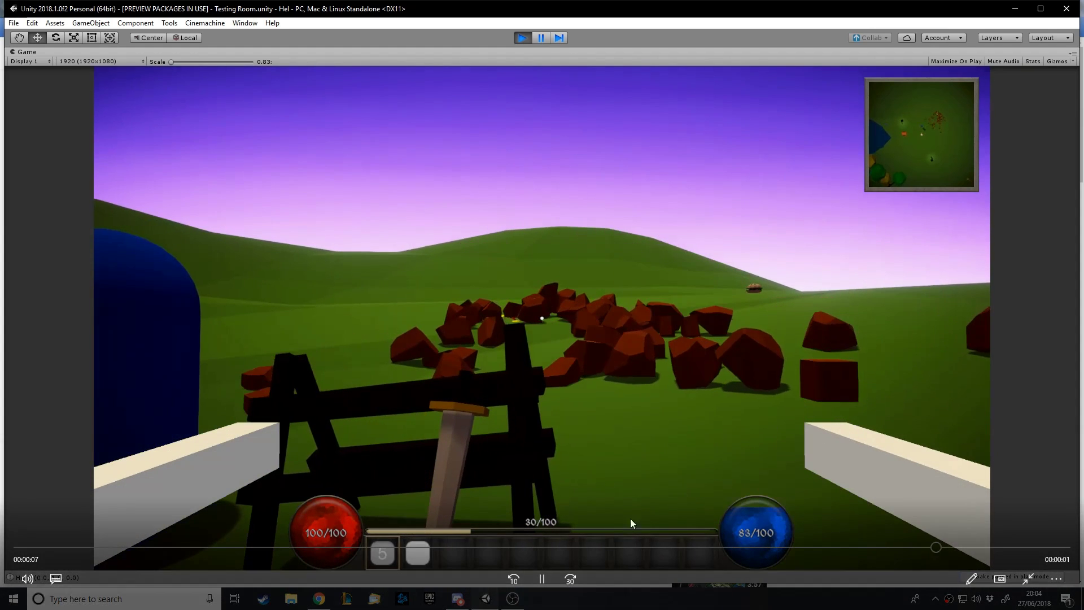
pyautogui.press('super')
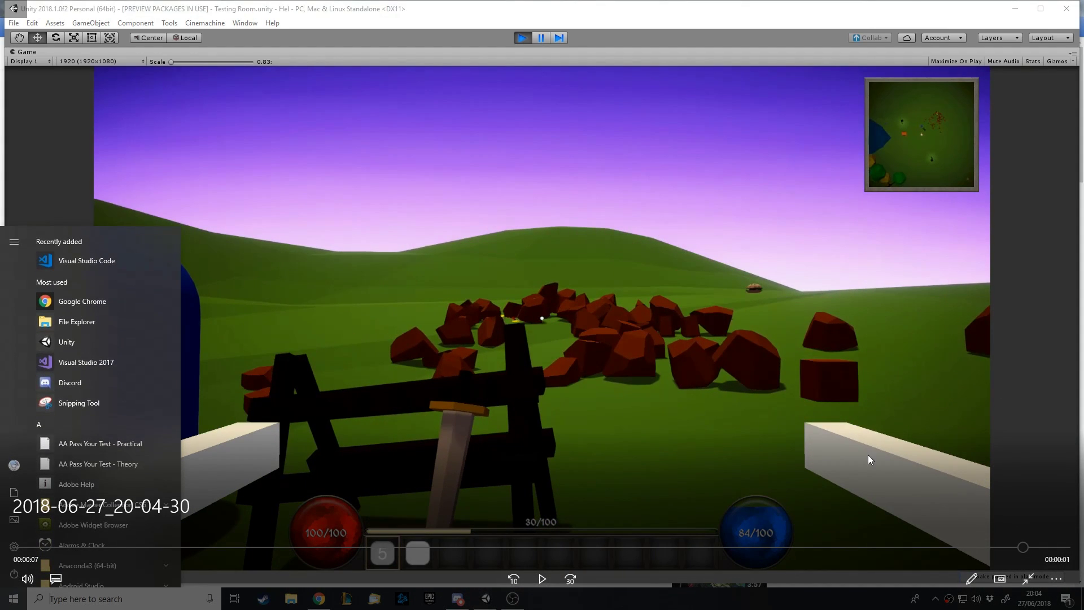
# Rewind the clip to replay the moment the rock shatters, and close the video player.
pyautogui.moveTo(1009, 551); pyautogui.dragTo(715, 550)
pyautogui.click(544, 582)
pyautogui.click(544, 582)
pyautogui.click(548, 579)
pyautogui.click(548, 579)
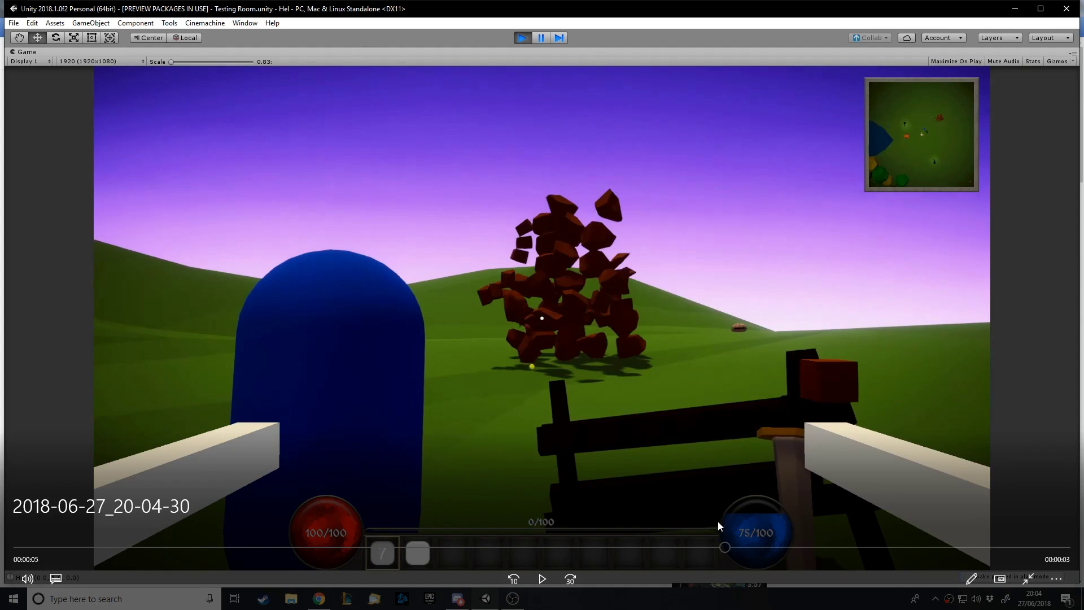
pyautogui.moveTo(722, 550); pyautogui.dragTo(699, 548)
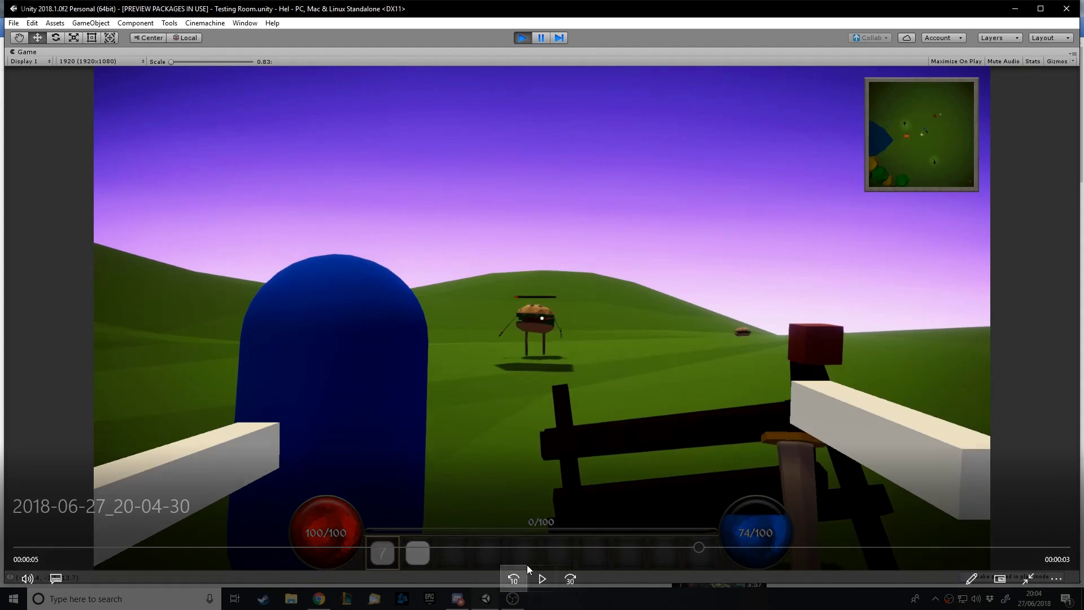
pyautogui.click(536, 572)
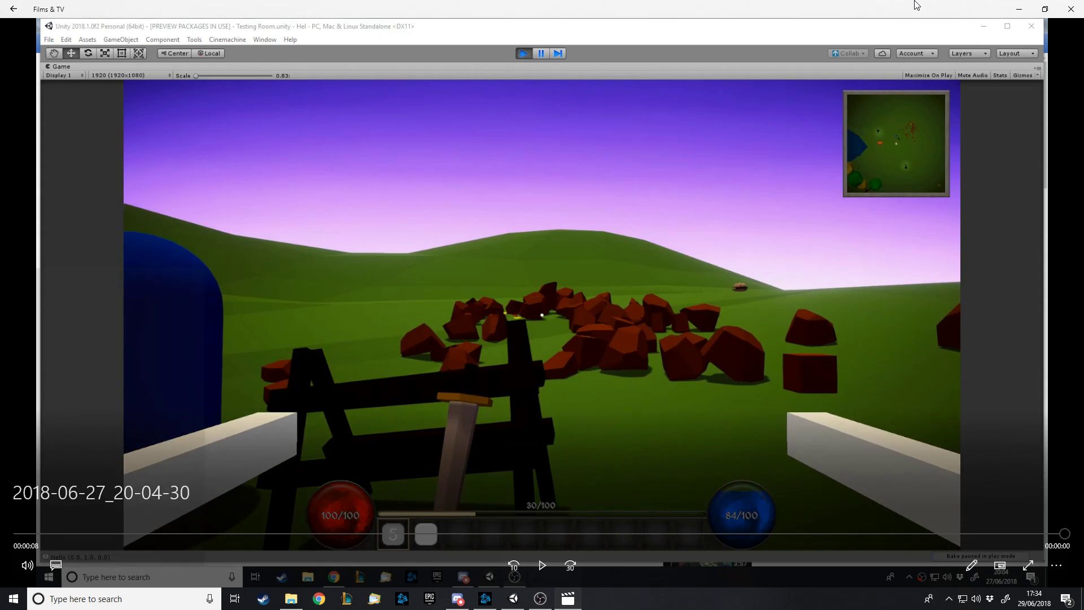
pyautogui.click(1064, 16)
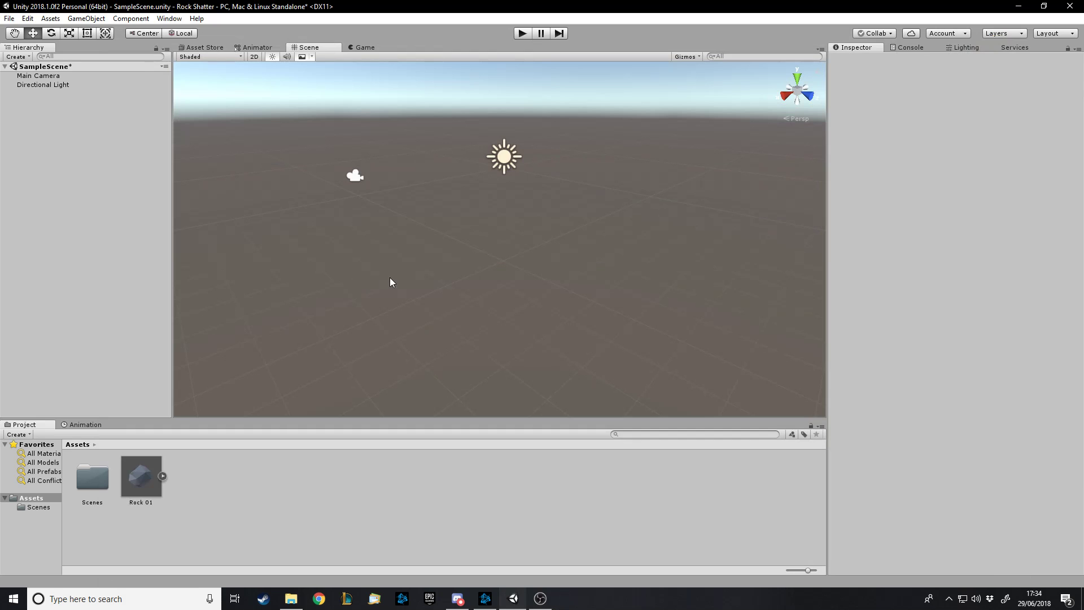
# Preview the Rock 01 model from another angle and launch Blender.
pyautogui.click(131, 489)
pyautogui.moveTo(862, 456); pyautogui.dragTo(731, 454)
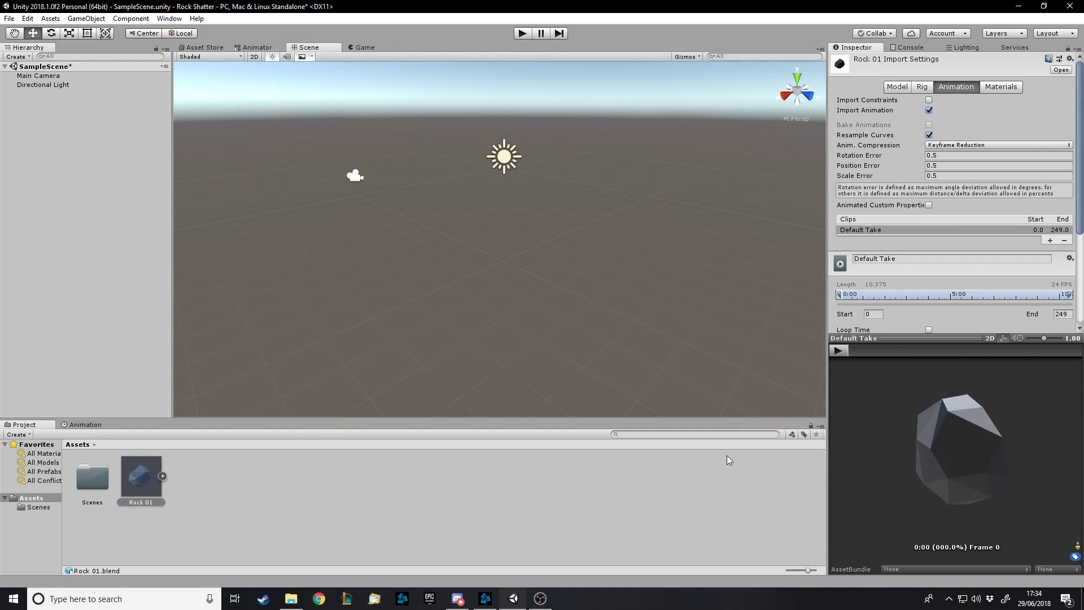
pyautogui.click(169, 601)
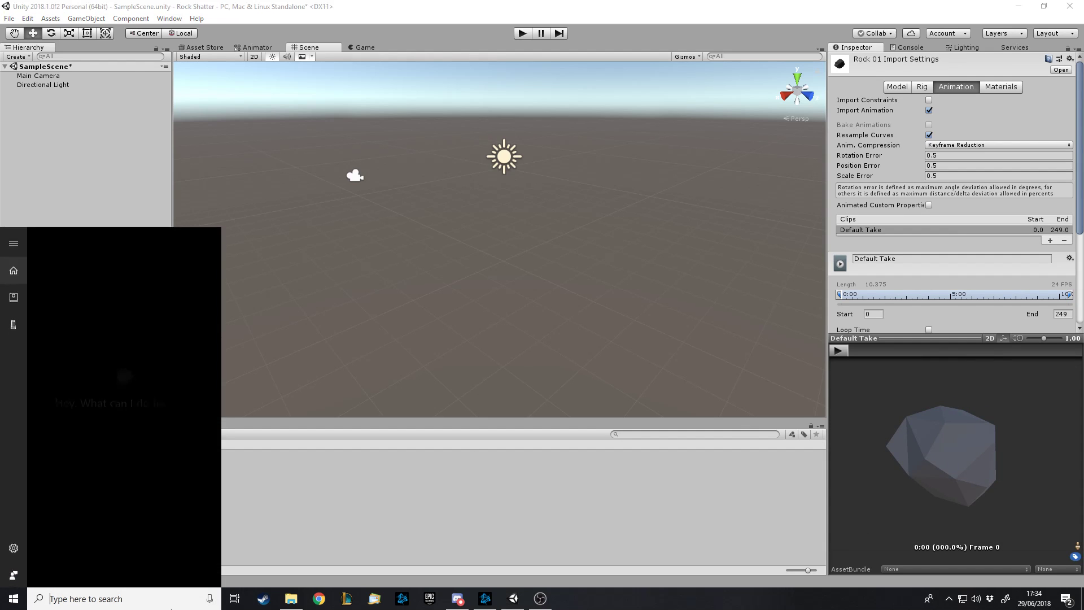
pyautogui.write('blend')
pyautogui.press('Return')
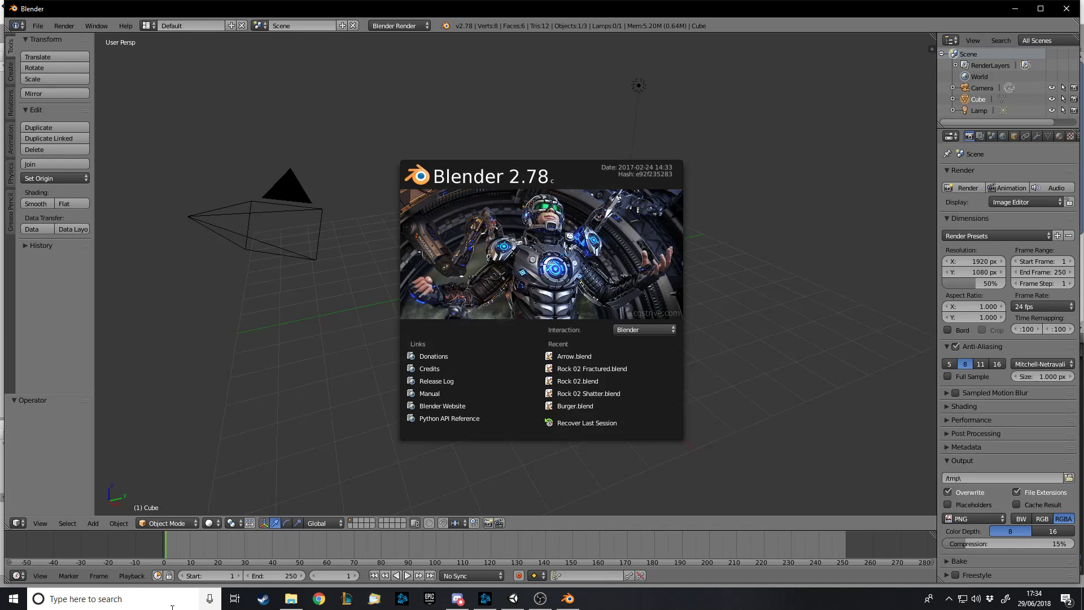
# Delete the default camera and lamp from the Blender scene and maximize the window.
pyautogui.click(271, 198)
pyautogui.rightClick(286, 187)
pyautogui.press('x')
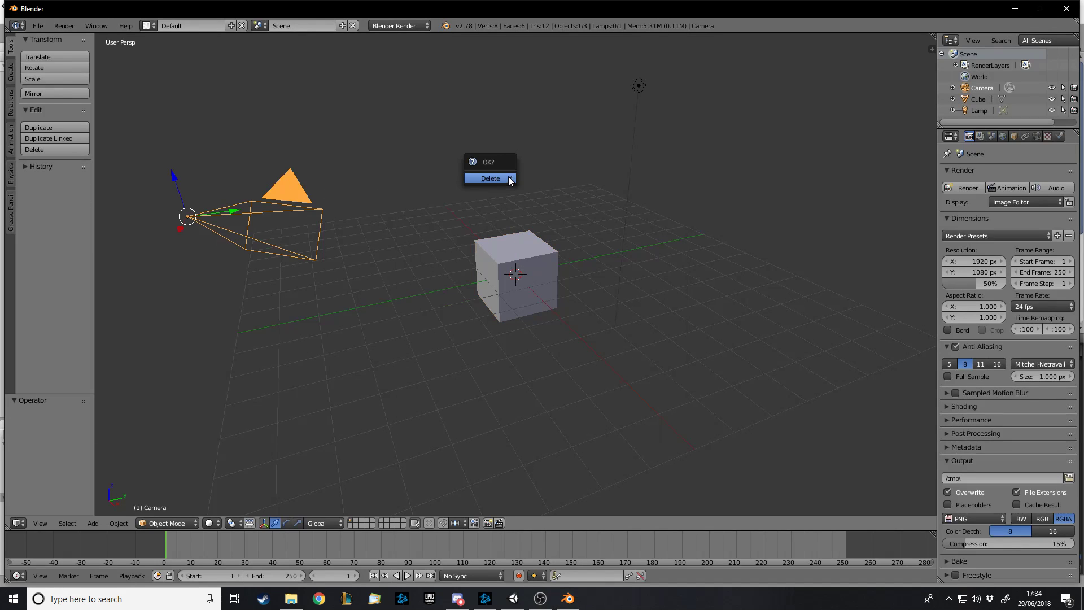
pyautogui.rightClick(639, 86)
pyautogui.press('Delete')
pyautogui.rightClick(279, 192)
pyautogui.press('Delete')
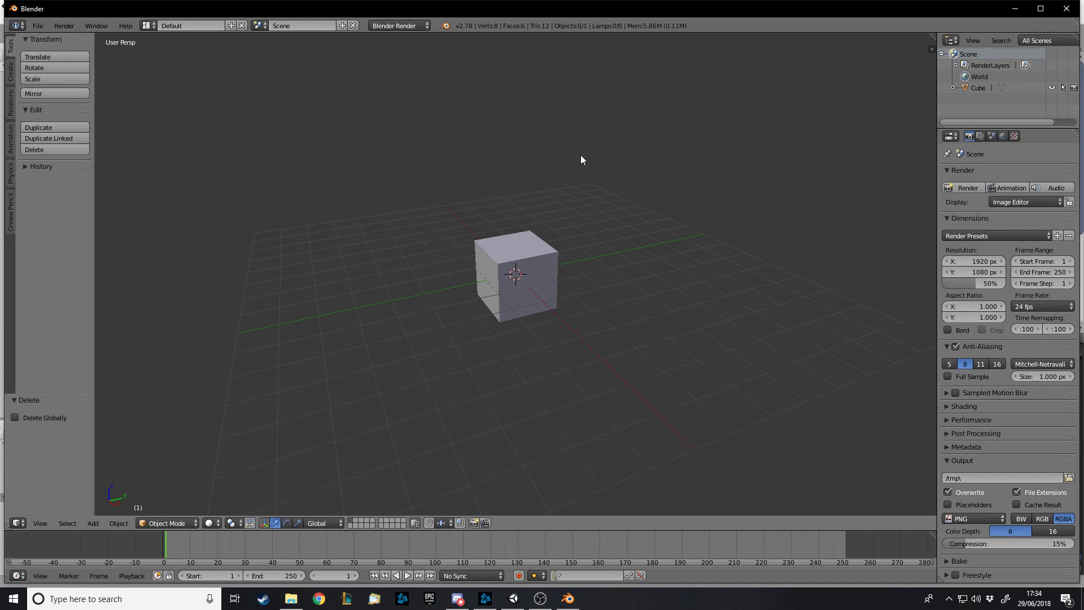
pyautogui.click(1041, 8)
# Switch to Unity, add a 3D cube to SampleScene and name it Floor.
pyautogui.click(513, 598)
pyautogui.rightClick(62, 148)
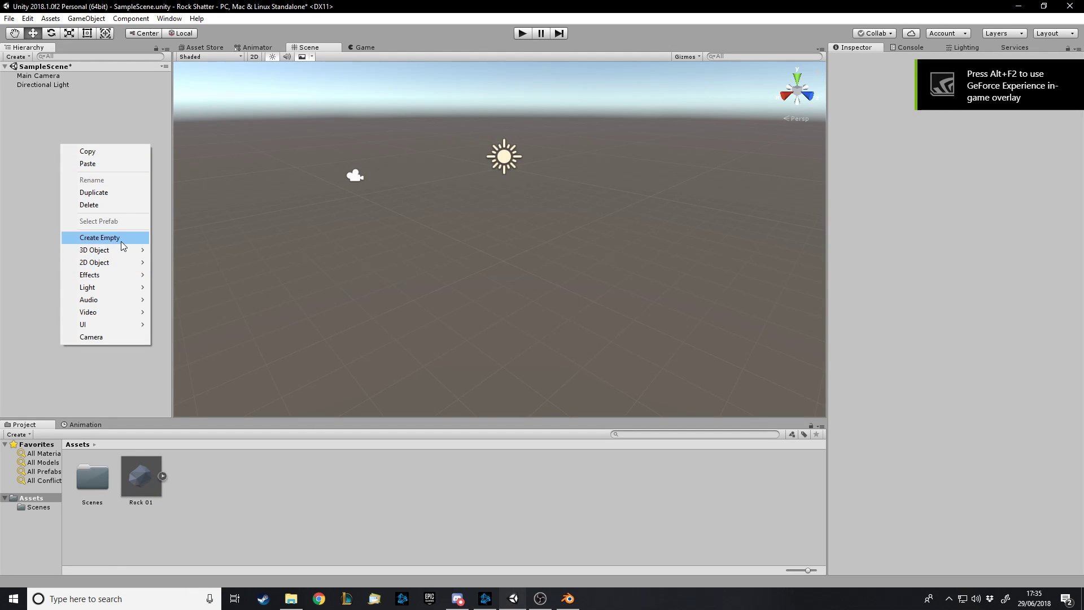
pyautogui.moveTo(116, 250)
pyautogui.click(175, 249)
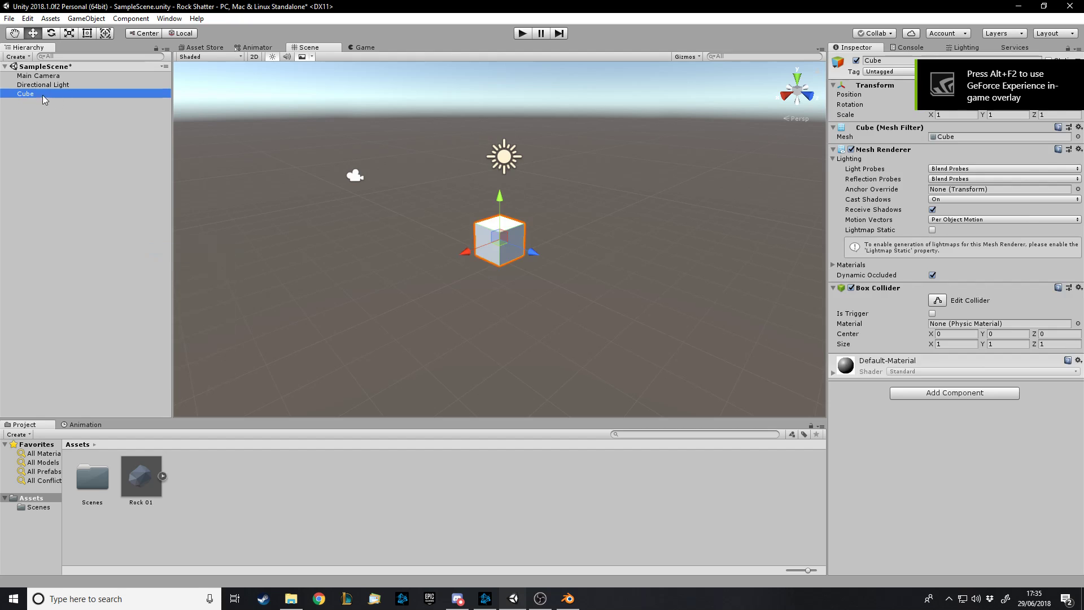
pyautogui.write('Floo')
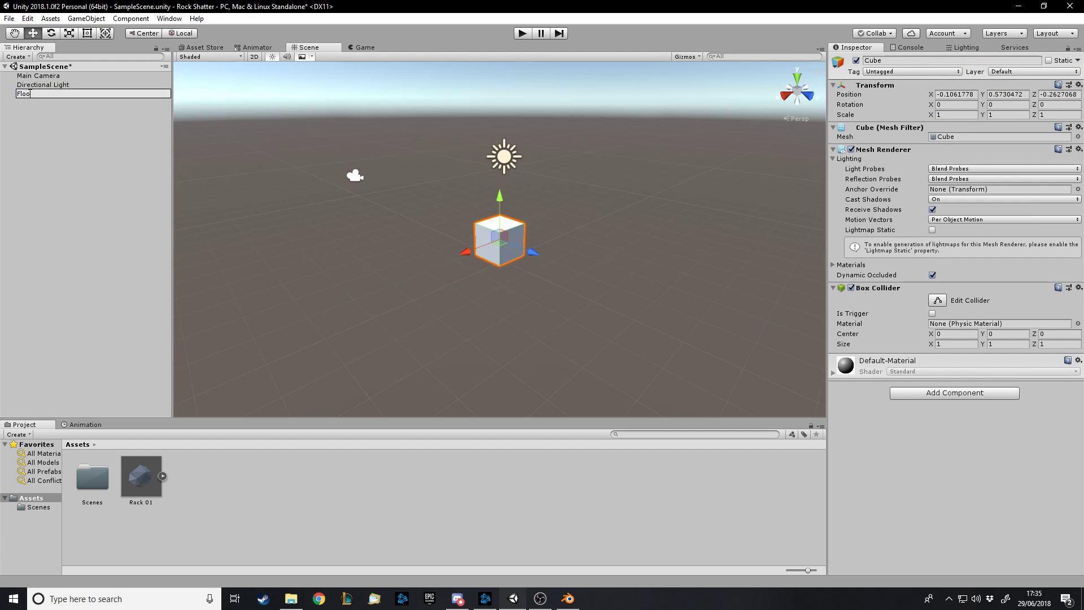
pyautogui.write('r')
pyautogui.press('Return')
# Scale the Floor cube up along both horizontal axes into a wide, flat slab.
pyautogui.press('r')
pyautogui.moveTo(533, 252); pyautogui.dragTo(975, 508)
pyautogui.moveTo(464, 252); pyautogui.dragTo(960, 472)
# Create a new material named Floor in the Assets folder and assign it to the floor slab.
pyautogui.rightClick(451, 485)
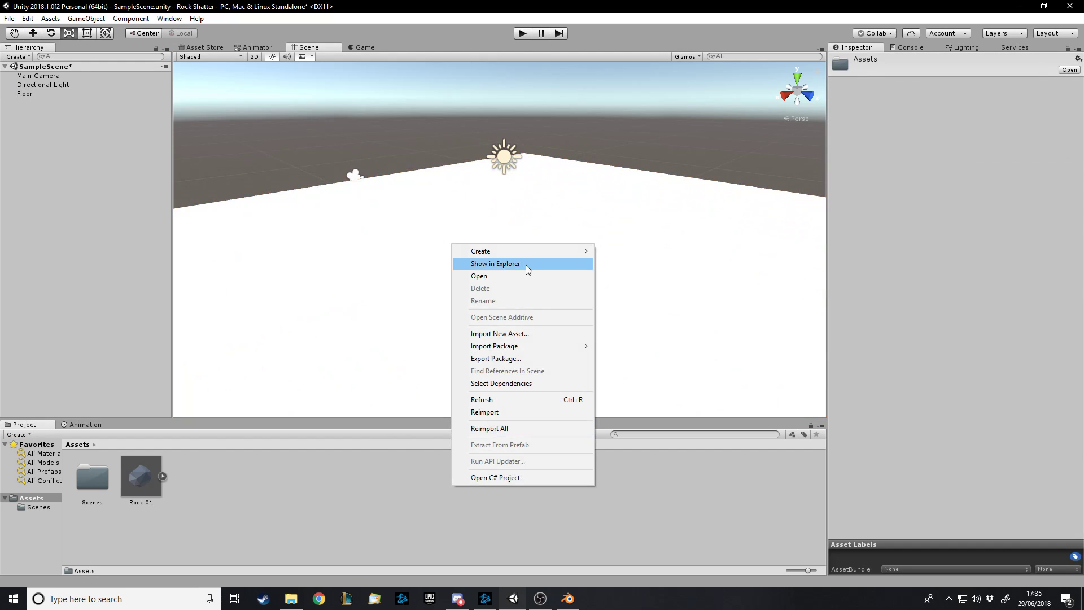
pyautogui.click(521, 252)
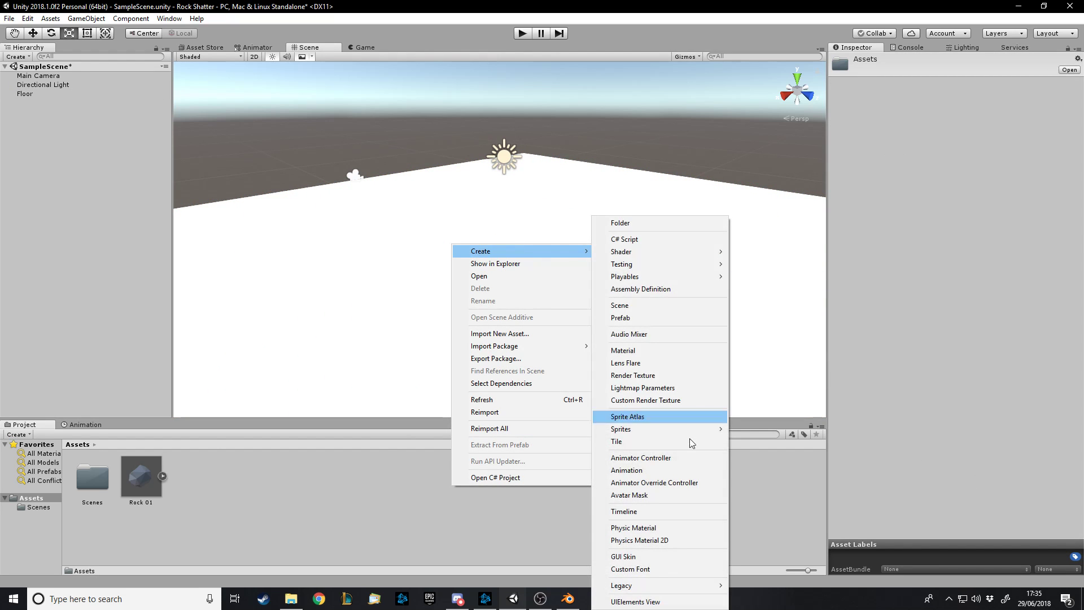
pyautogui.click(639, 351)
pyautogui.write('F')
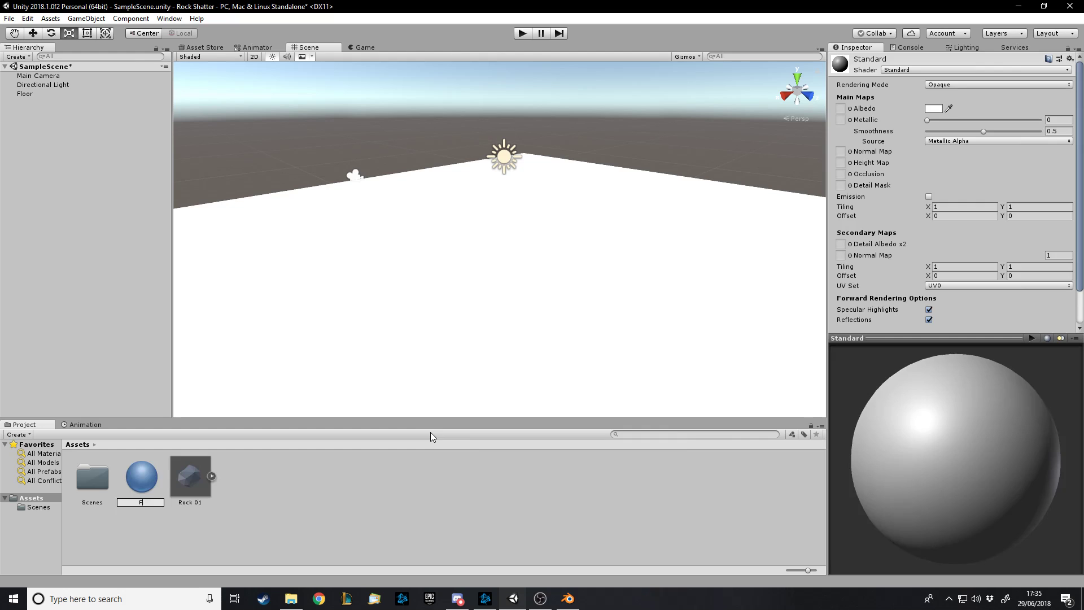
pyautogui.write('loor')
pyautogui.press('Return')
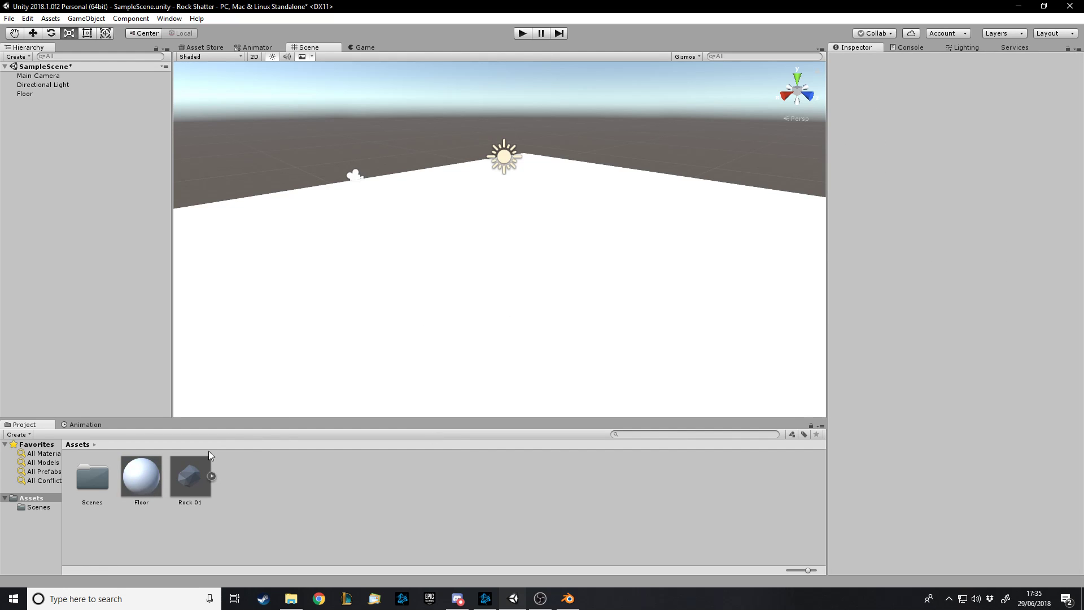
# Set the Floor material's albedo to a medium grey and its smoothness to 0, checking the look in the game view.
pyautogui.click(146, 473)
pyautogui.click(934, 109)
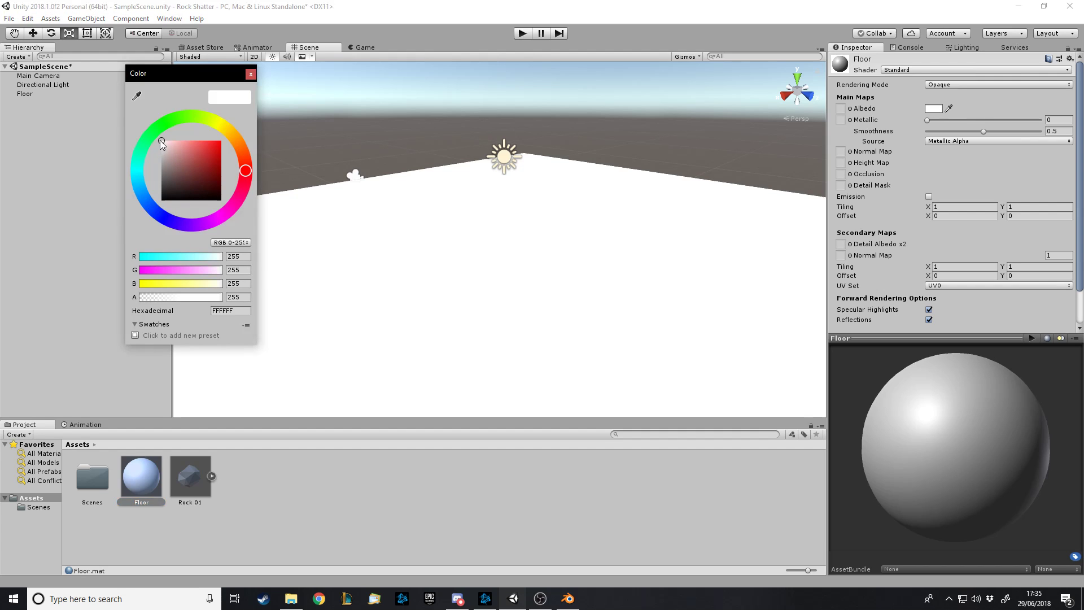
pyautogui.moveTo(159, 148); pyautogui.dragTo(156, 170)
pyautogui.moveTo(988, 131); pyautogui.dragTo(920, 113)
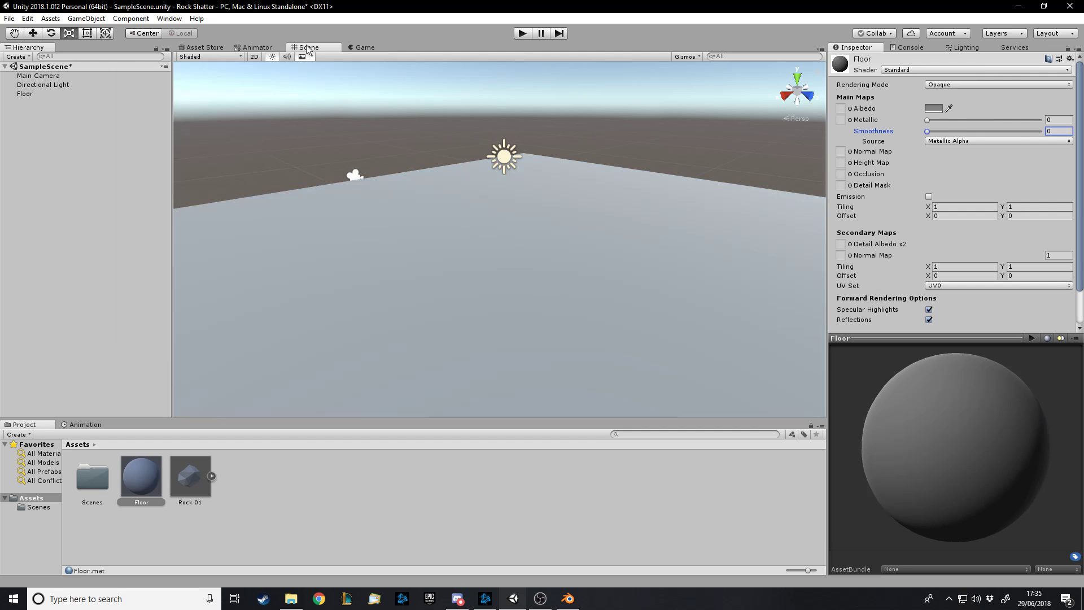
pyautogui.click(361, 47)
pyautogui.click(330, 47)
# Set the Main Camera's clear flags to Solid Color.
pyautogui.moveTo(537, 185); pyautogui.dragTo(550, 165, button='right')
pyautogui.click(43, 85)
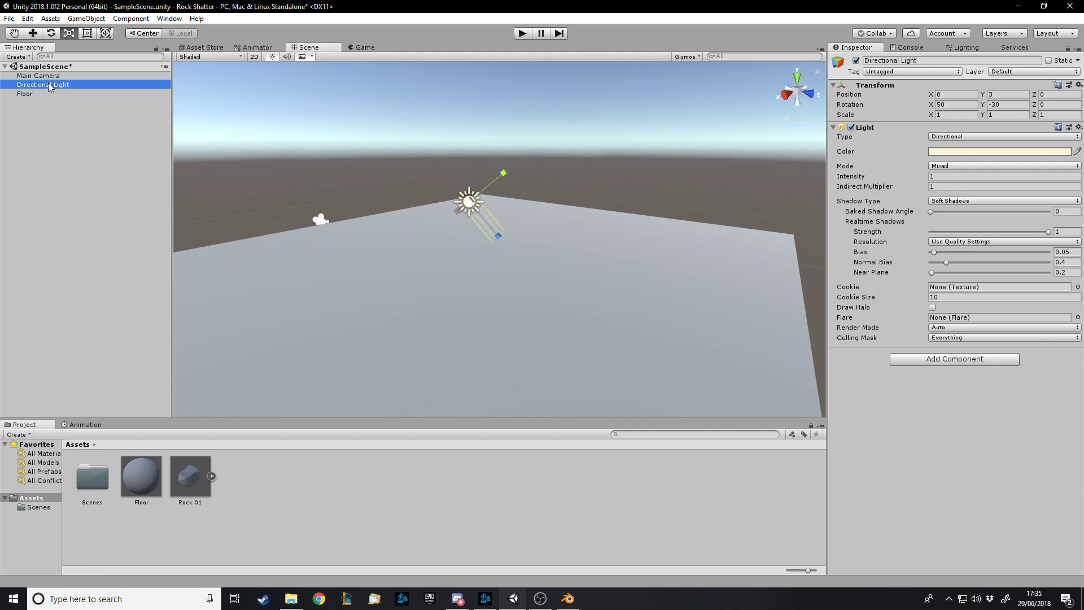
pyautogui.click(38, 76)
pyautogui.click(954, 137)
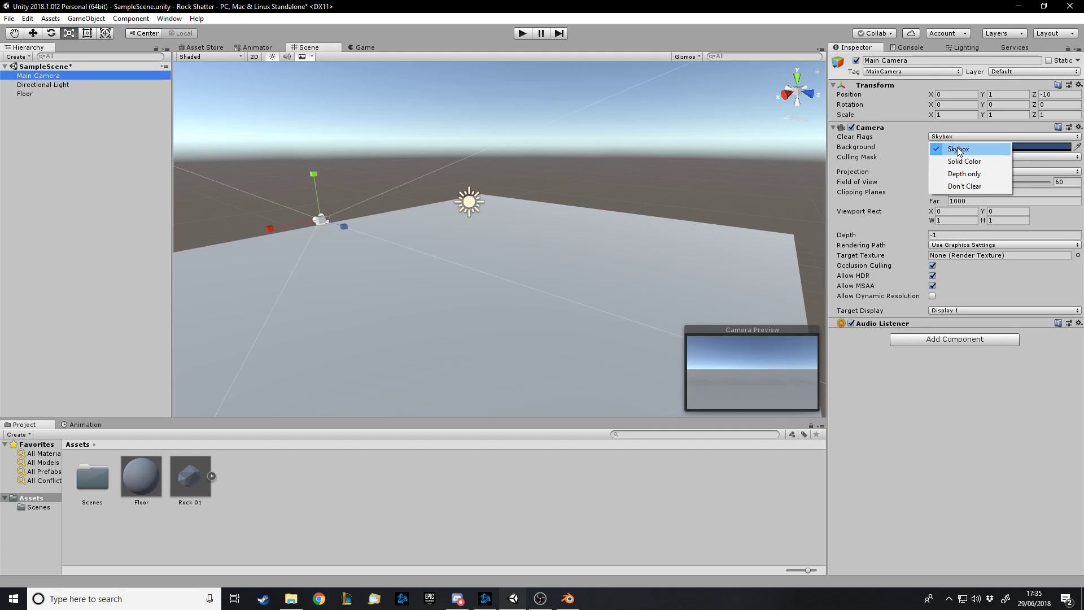
pyautogui.click(954, 160)
# Move the Main Camera to about Y 4.85, Z -11.12 and tilt it down about 26 degrees toward the floor.
pyautogui.moveTo(470, 188); pyautogui.dragTo(600, 222, button='right')
pyautogui.press('w')
pyautogui.moveTo(318, 177); pyautogui.dragTo(323, 149)
pyautogui.press('e')
pyautogui.click(361, 47)
pyautogui.click(330, 46)
pyautogui.click(476, 106)
pyautogui.moveTo(518, 184); pyautogui.dragTo(662, 209, button='right')
pyautogui.press('a')
# Inspect the contents of the Rock 01 asset, disable Import Animation in its import settings and apply the change.
pyautogui.click(212, 477)
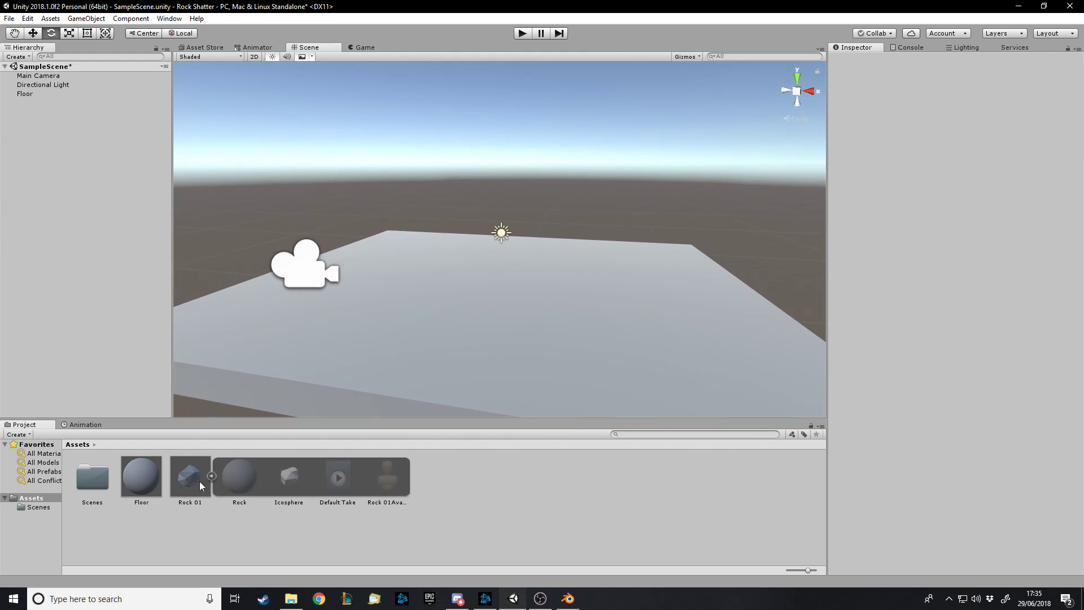
pyautogui.click(212, 476)
pyautogui.click(201, 475)
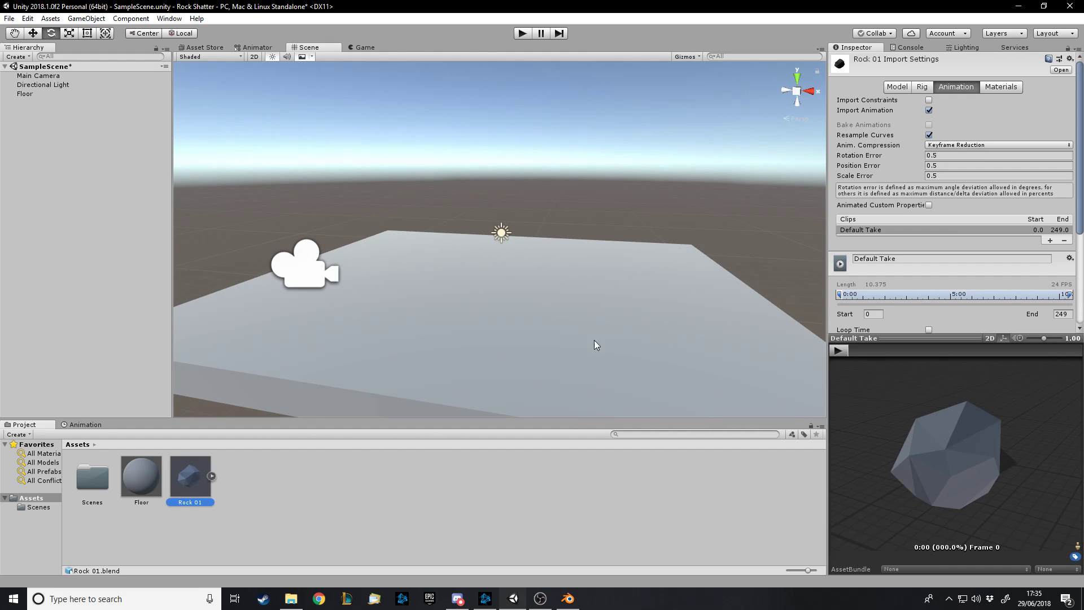
pyautogui.click(211, 476)
pyautogui.click(212, 476)
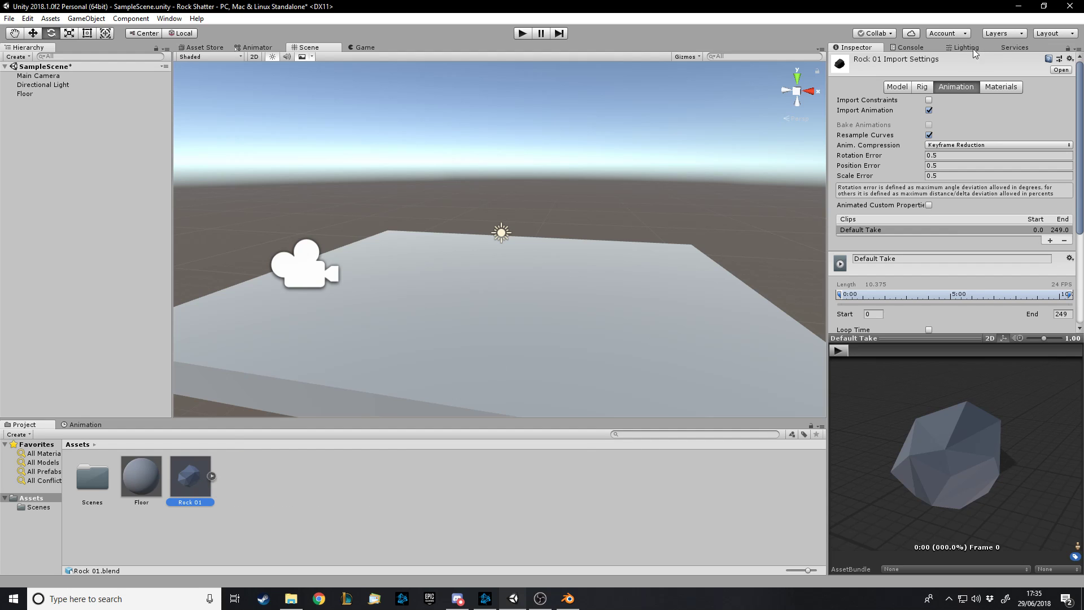
pyautogui.click(930, 110)
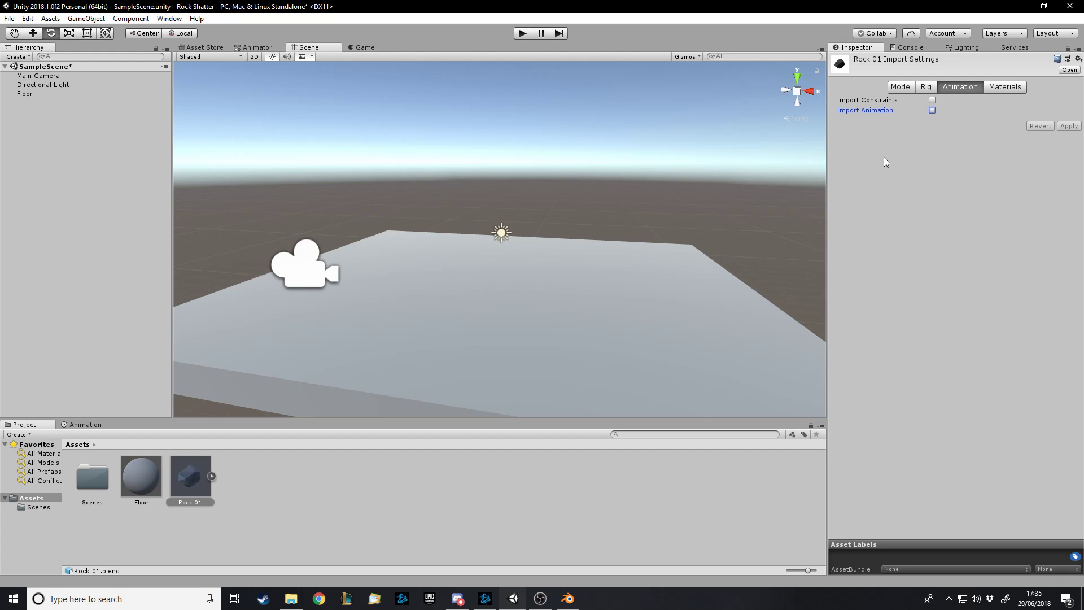
pyautogui.click(262, 472)
# Add Rock 01 to the scene and raise it to about Y 8.44, checking it in the game view.
pyautogui.moveTo(203, 477); pyautogui.dragTo(45, 120)
pyautogui.press('w')
pyautogui.moveTo(496, 253); pyautogui.dragTo(494, 86)
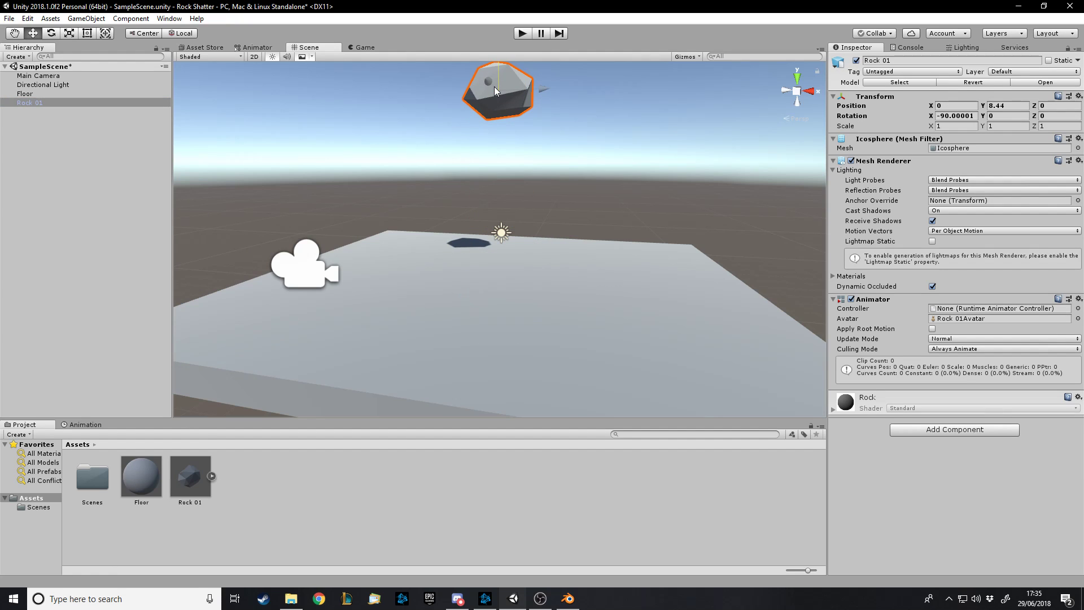
pyautogui.click(356, 47)
pyautogui.click(335, 50)
# Reset Rock 01's position to 0, raise it to about Y 3.51 above the floor and check the game view.
pyautogui.click(998, 105)
pyautogui.write('0')
pyautogui.click(975, 107)
pyautogui.write('0')
pyautogui.click(1059, 108)
pyautogui.moveTo(572, 174); pyautogui.dragTo(414, 204, button='right')
pyautogui.press('d')
pyautogui.keyDown('alt'); pyautogui.moveTo(414, 204); pyautogui.dragTo(336, 226); pyautogui.keyUp('alt')
pyautogui.moveTo(512, 209); pyautogui.dragTo(476, 117)
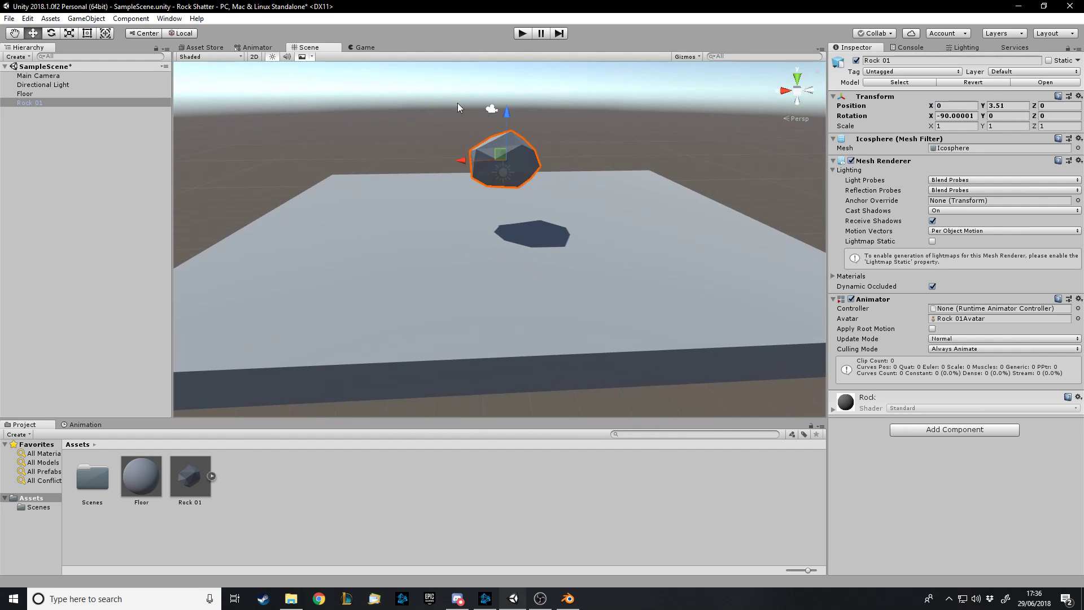
pyautogui.click(347, 47)
pyautogui.click(327, 46)
# Shift Rock 01 toward the camera to about Z -2.09 and lift it higher above the floor.
pyautogui.keyDown('alt'); pyautogui.moveTo(511, 154); pyautogui.dragTo(695, 136); pyautogui.keyUp('alt')
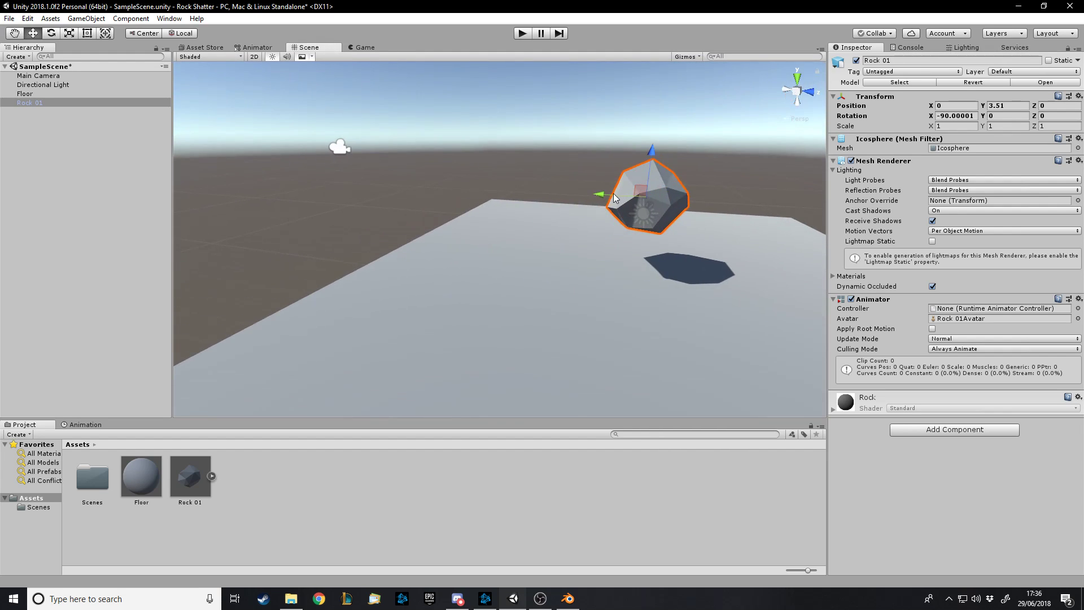
pyautogui.moveTo(593, 194); pyautogui.dragTo(538, 201)
pyautogui.moveTo(579, 169); pyautogui.dragTo(585, 93)
# Move the Main Camera up and back to about Y 7.02, Z -15.54 and check the framing in the game view.
pyautogui.click(339, 146)
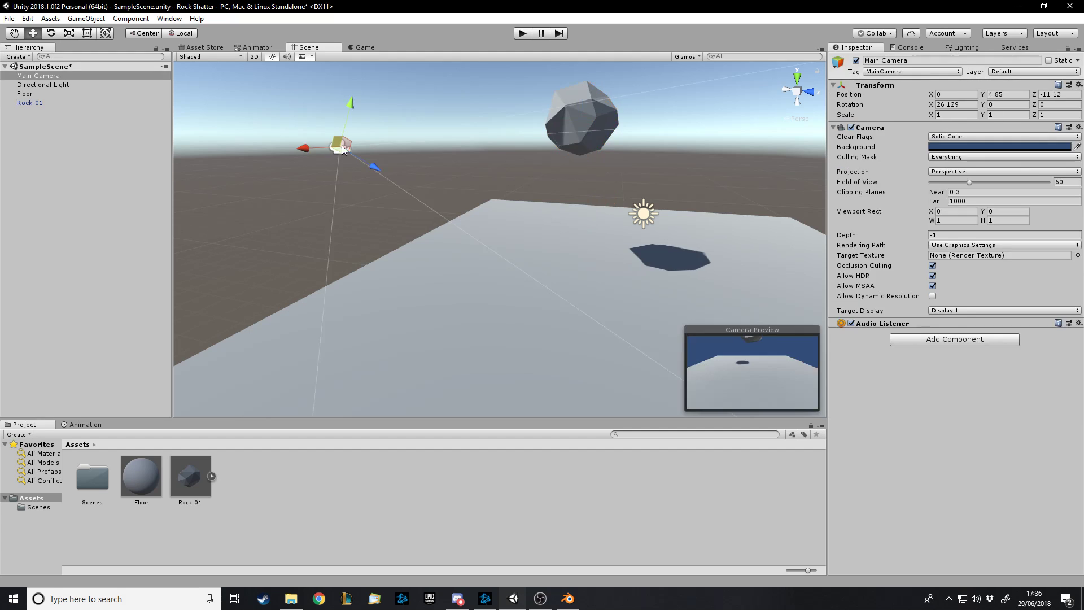
pyautogui.moveTo(334, 150); pyautogui.dragTo(274, 86)
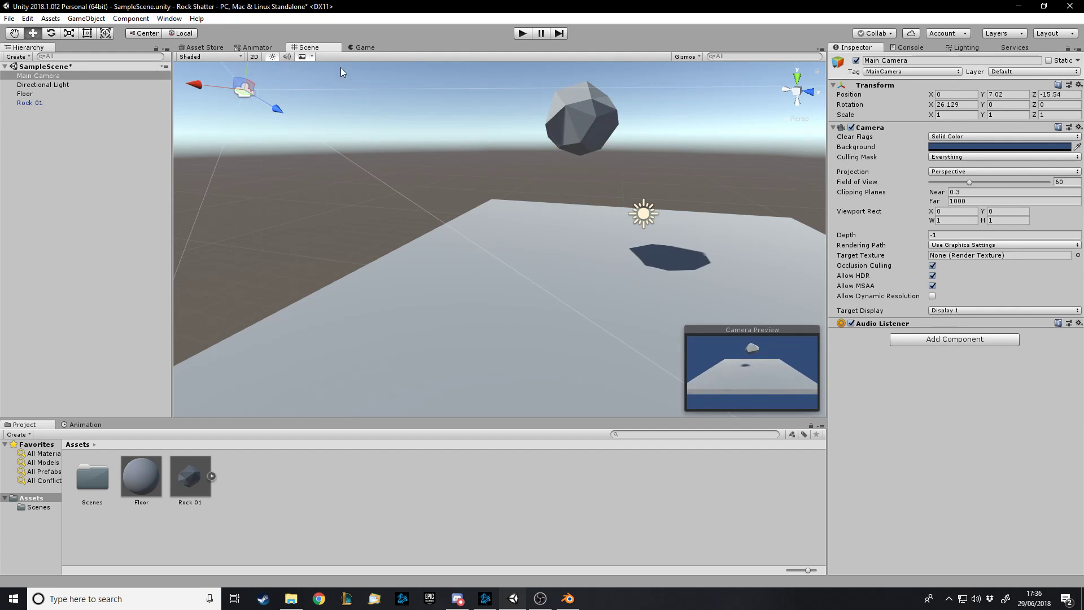
pyautogui.click(370, 48)
pyautogui.click(330, 49)
# Raise Rock 01 to about Y 9.81 above the floor.
pyautogui.click(618, 138)
pyautogui.moveTo(598, 169); pyautogui.dragTo(637, 112, button='right')
pyautogui.moveTo(504, 186); pyautogui.dragTo(503, 62)
pyautogui.moveTo(552, 150); pyautogui.dragTo(551, 115, button='right')
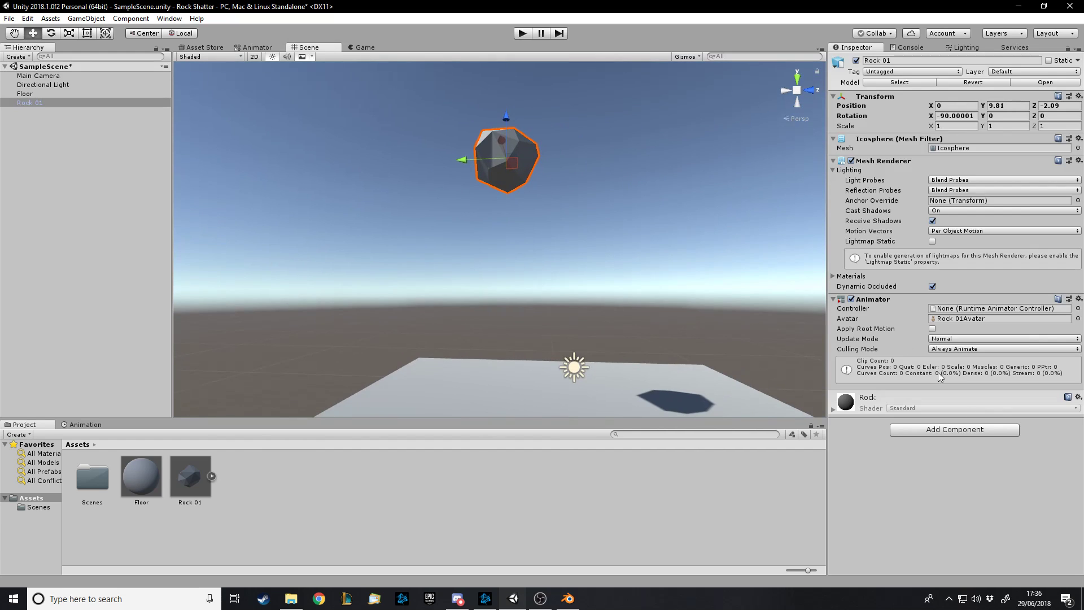
# Remove the Animator component from Rock 01 and collapse its Mesh Renderer and Mesh Filter settings.
pyautogui.click(1079, 299)
pyautogui.click(1046, 341)
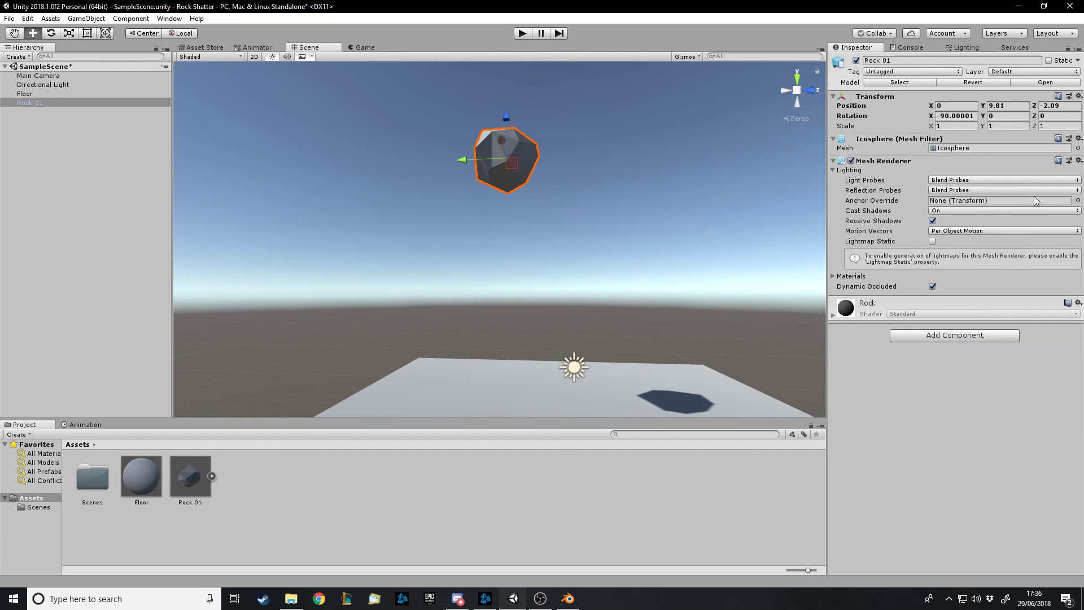
pyautogui.click(834, 161)
pyautogui.click(834, 139)
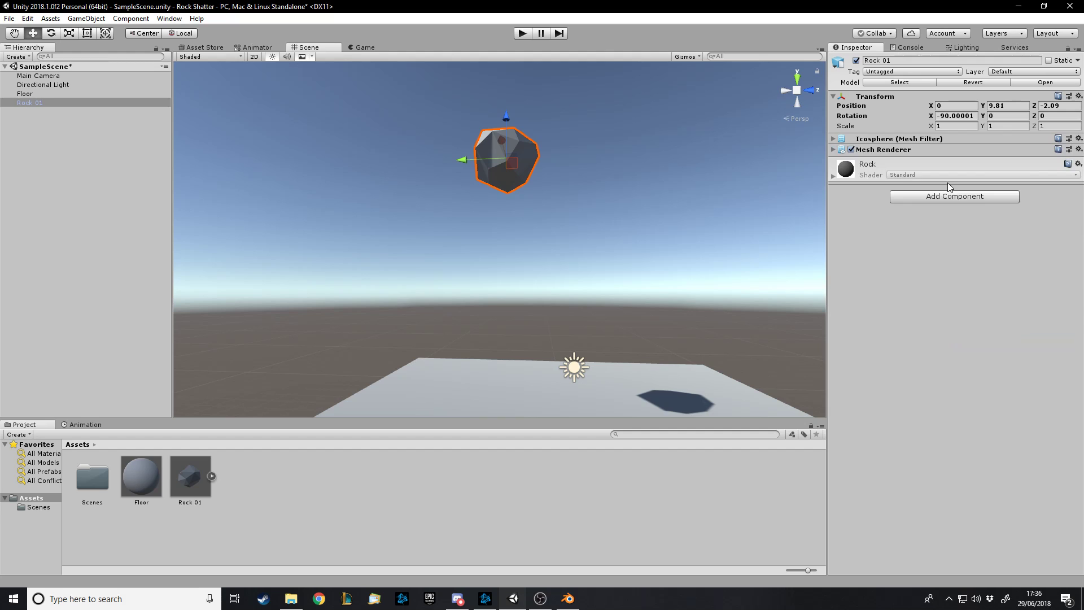
# Add a Mesh Collider component to Rock 01 and make it convex.
pyautogui.click(951, 197)
pyautogui.write('mesh')
pyautogui.press('Return')
pyautogui.click(932, 170)
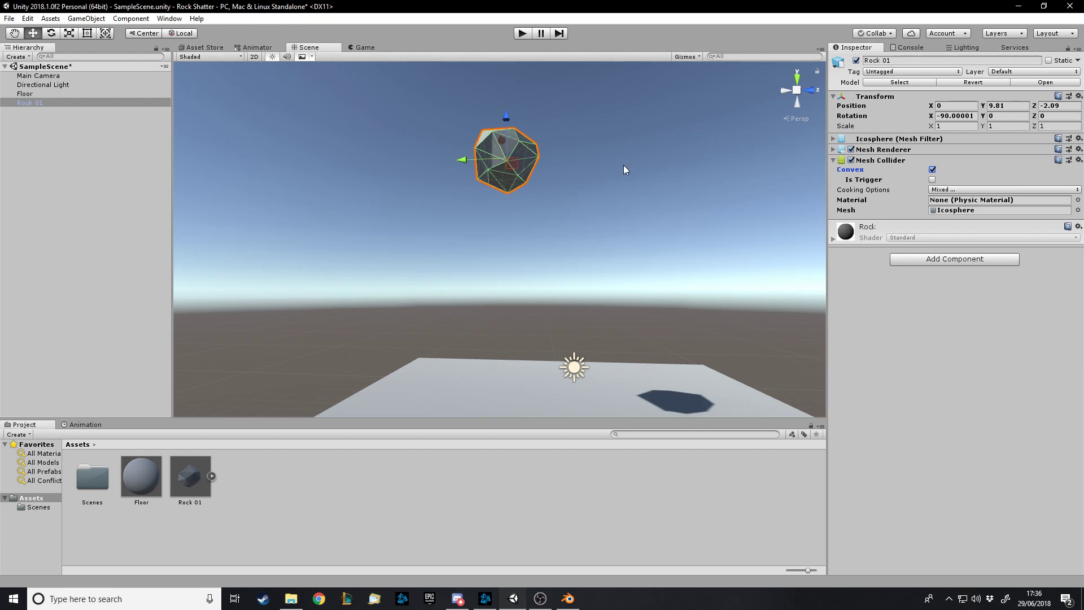
# Add a Rigidbody component to Rock 01.
pyautogui.click(937, 258)
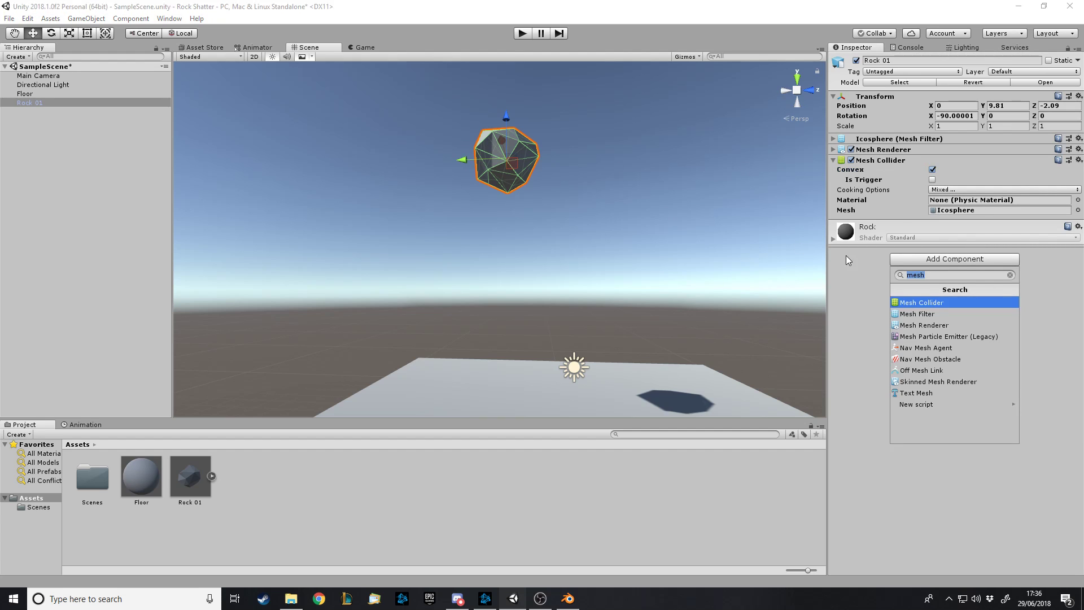
pyautogui.press('BackSpace')
pyautogui.write('ri')
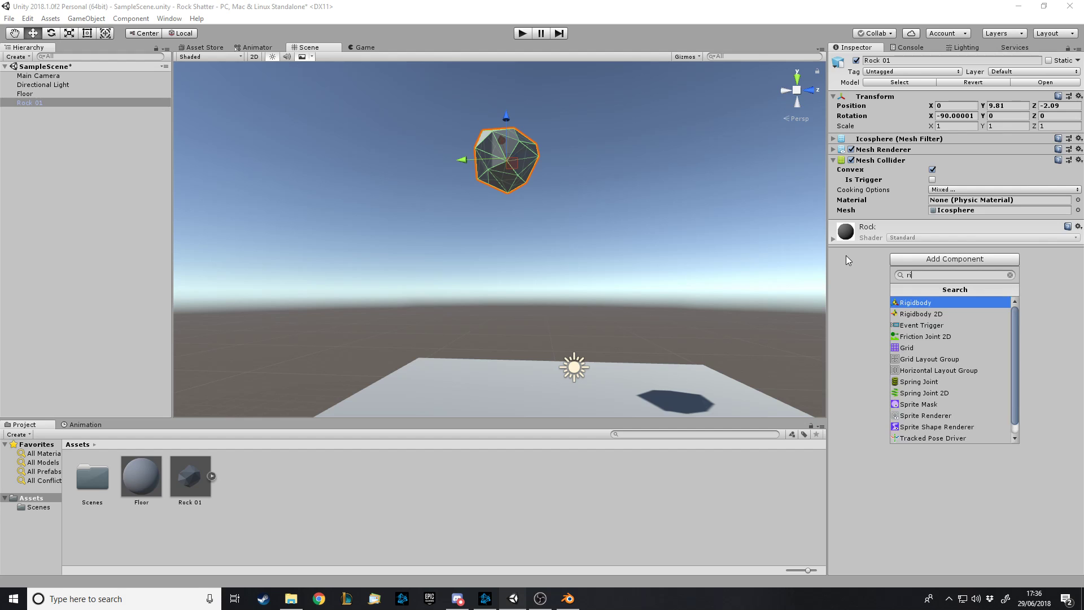
pyautogui.press('Return')
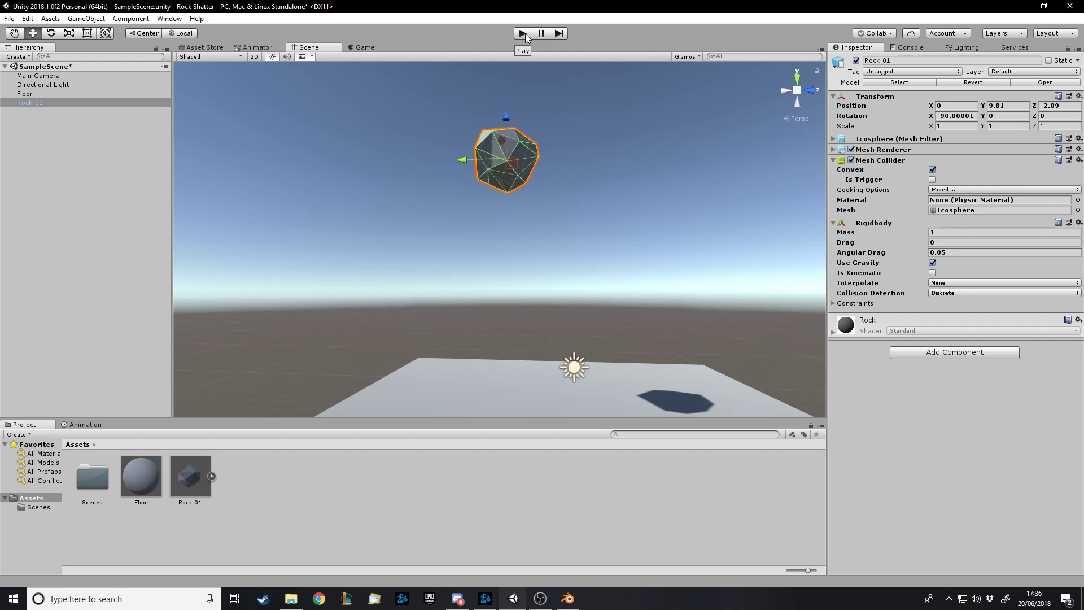
# Run the scene in the game view to watch Rock 01 fall onto the floor, and stop playback.
pyautogui.click(372, 51)
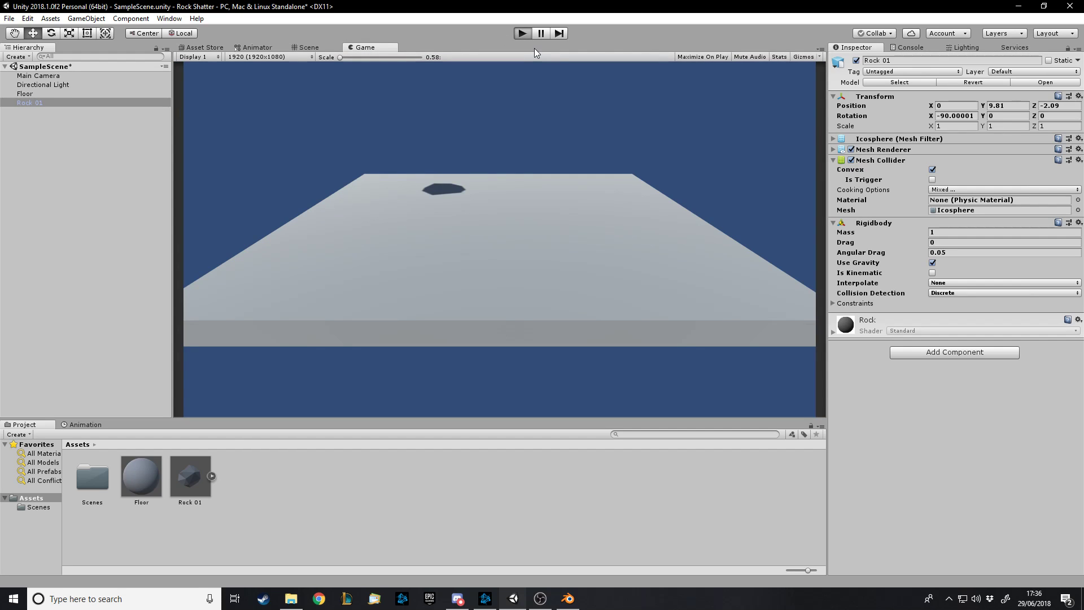
pyautogui.hotkey('ctrl', 'p')
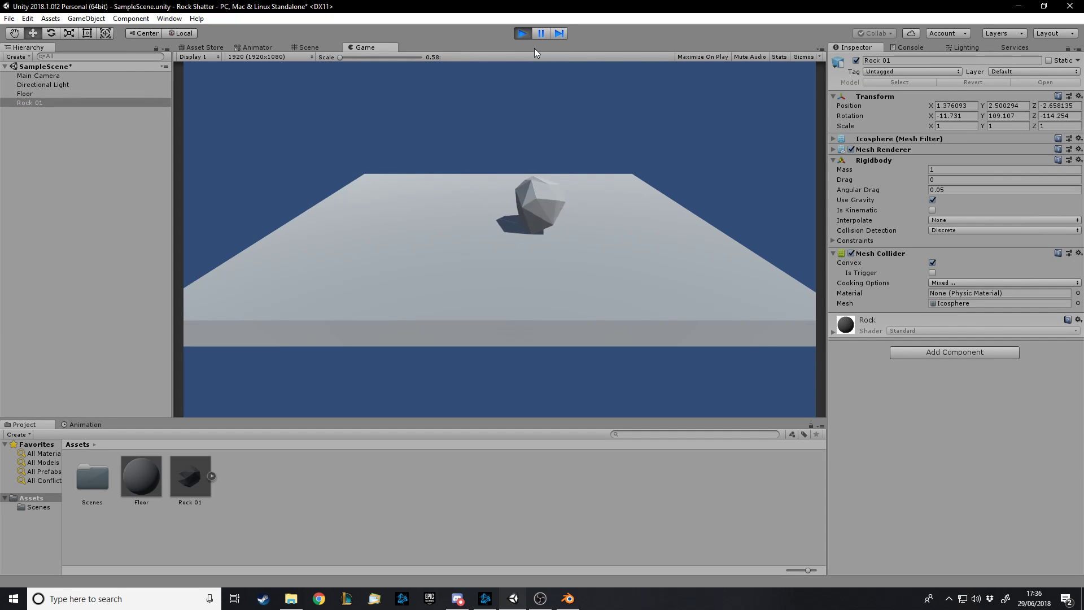
pyautogui.click(523, 34)
# Set the mass of Rock 01's Rigidbody to 5 and test the fall in play mode.
pyautogui.click(952, 169)
pyautogui.click(582, 43)
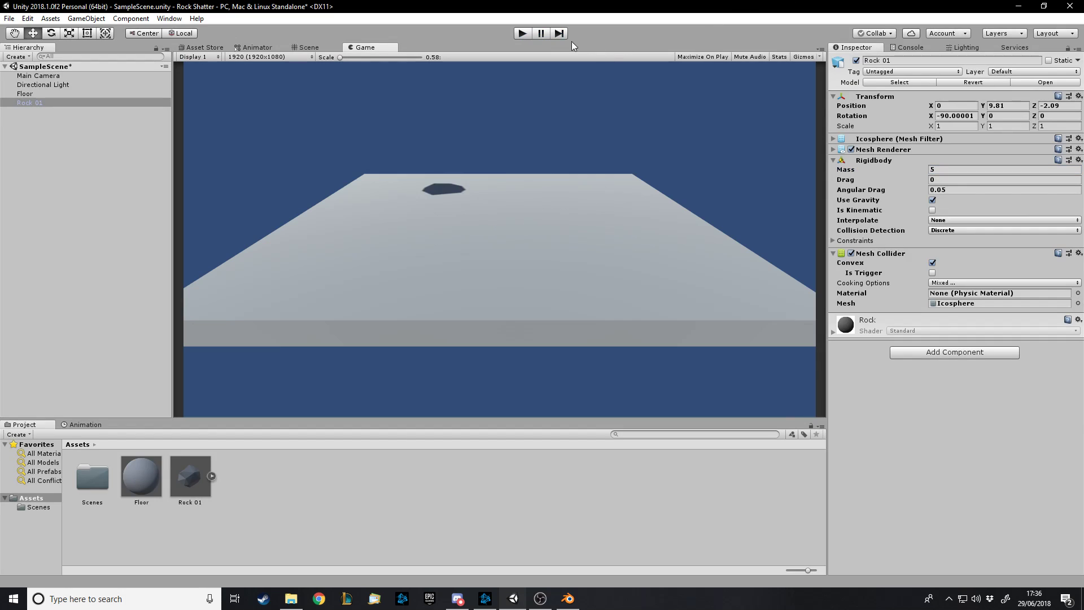
pyautogui.click(523, 32)
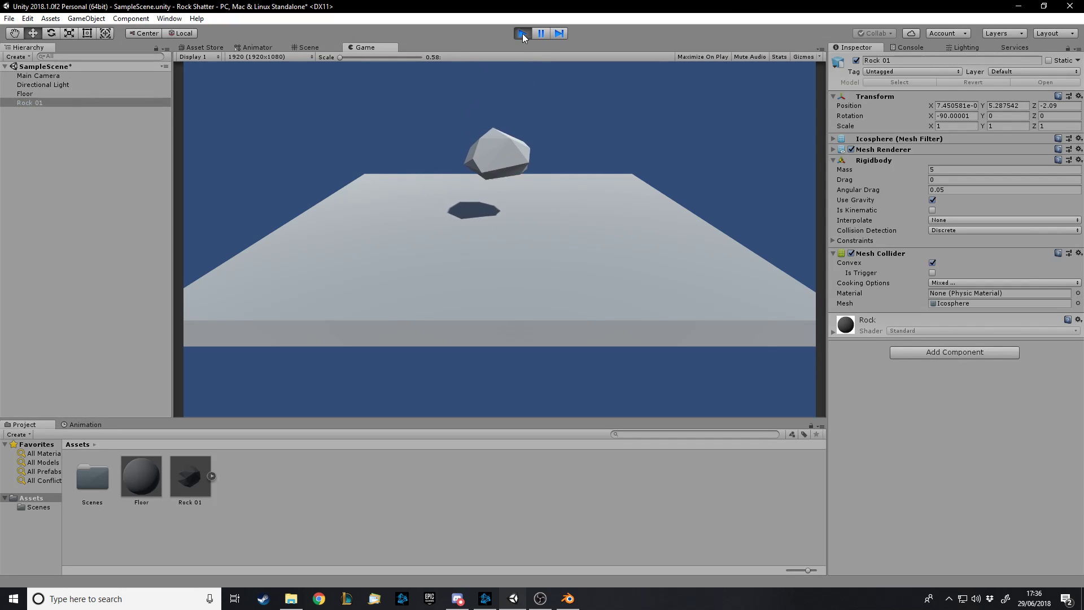
pyautogui.click(523, 32)
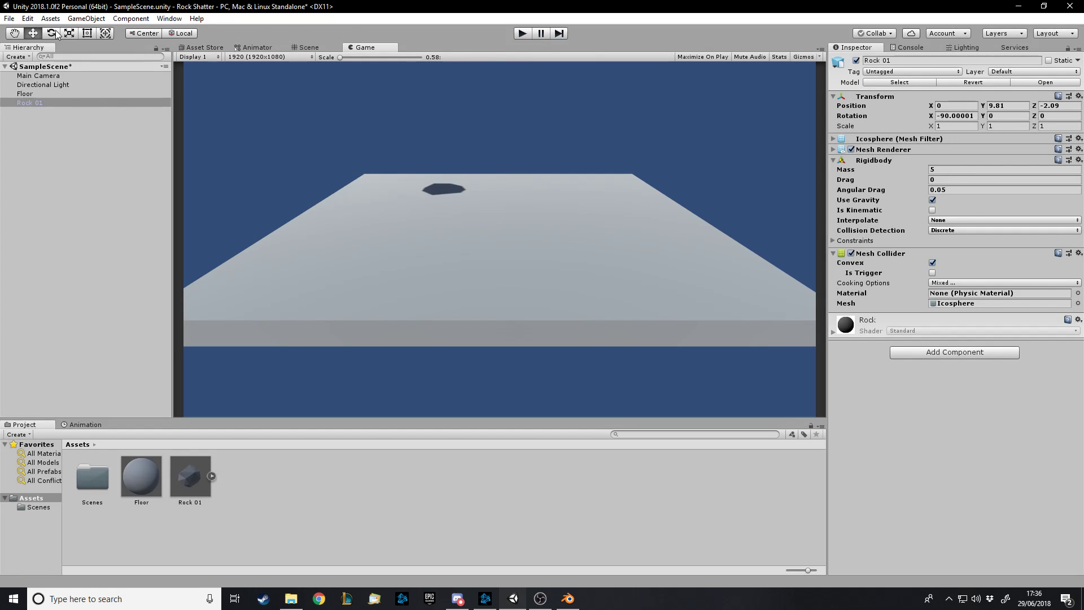
# Set the project's physics gravity to -20 on Y and test the rock's fall in play mode.
pyautogui.click(28, 18)
pyautogui.moveTo(125, 299)
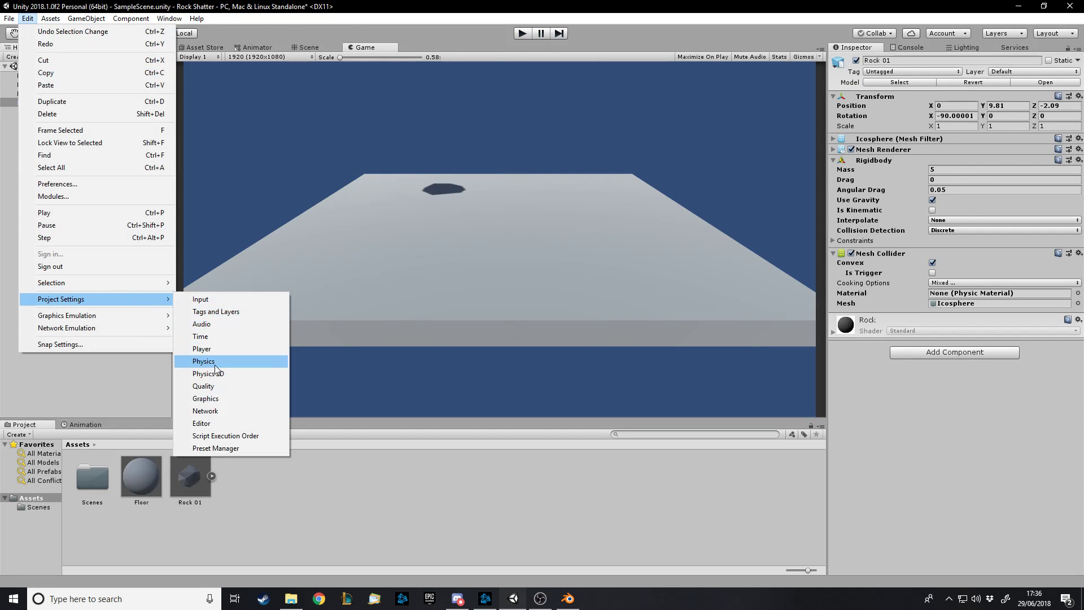
pyautogui.click(210, 361)
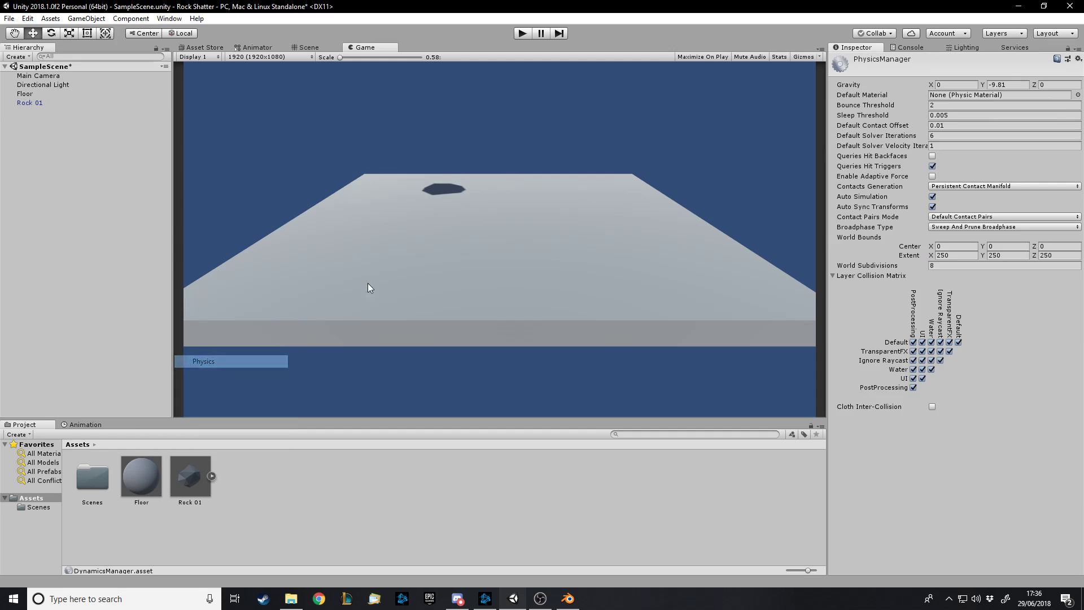
pyautogui.click(1020, 85)
pyautogui.write('-20')
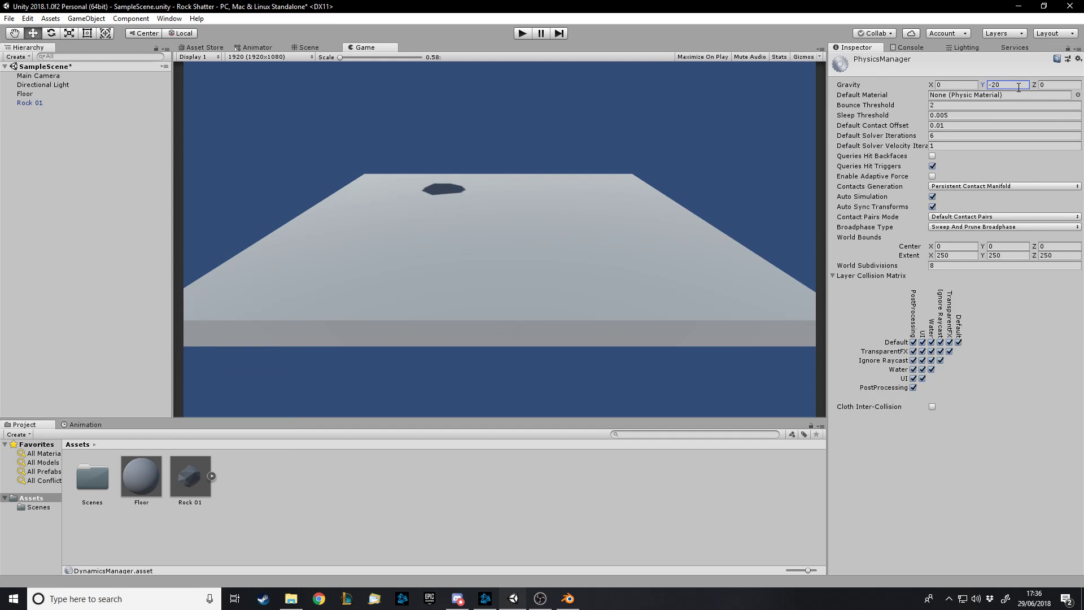
pyautogui.click(521, 33)
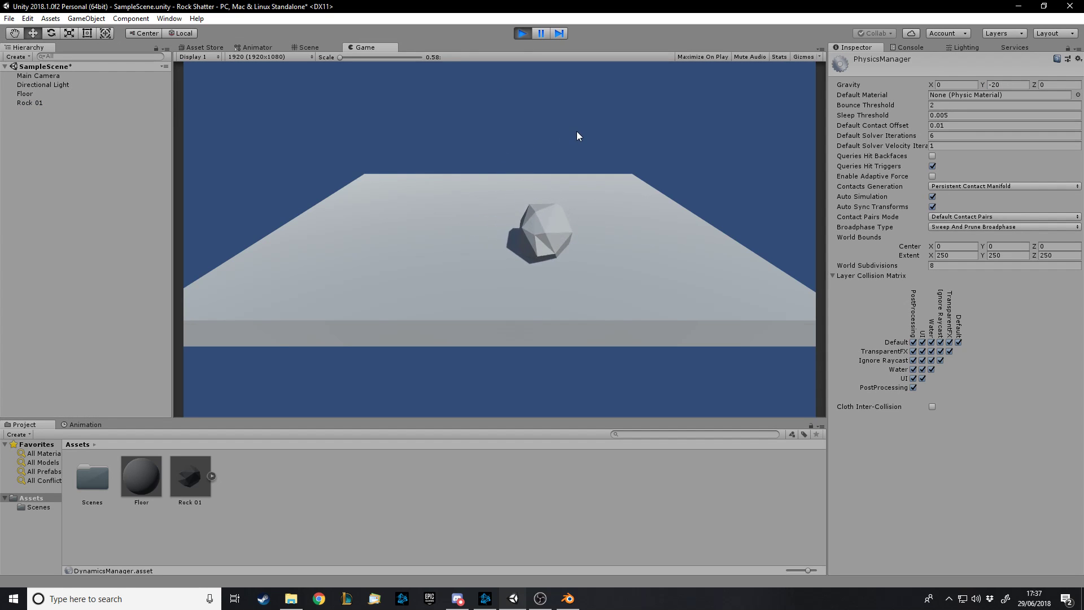
pyautogui.click(521, 33)
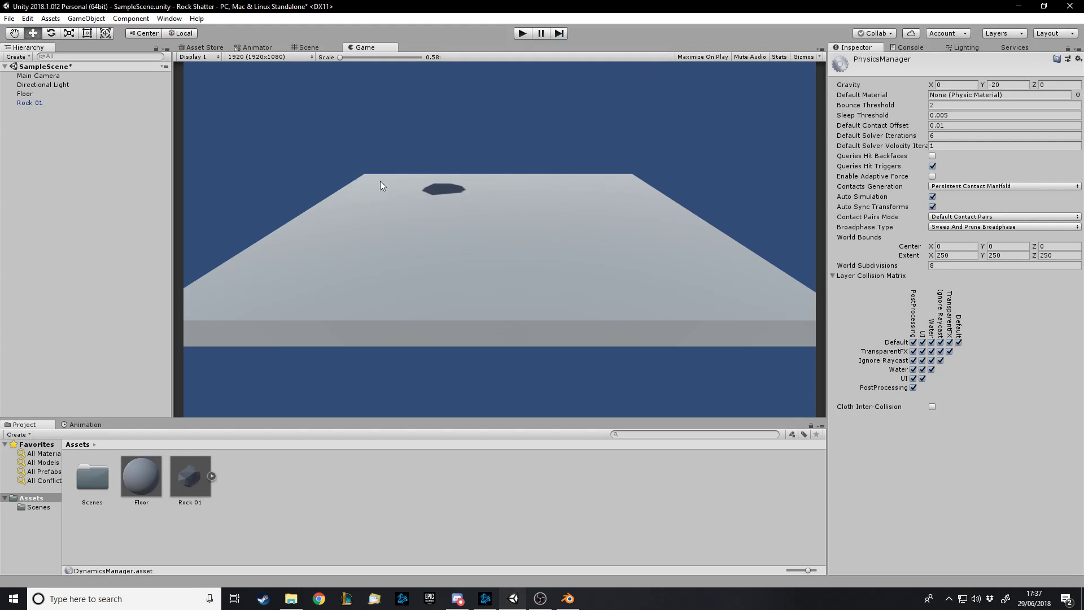
pyautogui.rightClick(270, 515)
pyautogui.moveTo(356, 286)
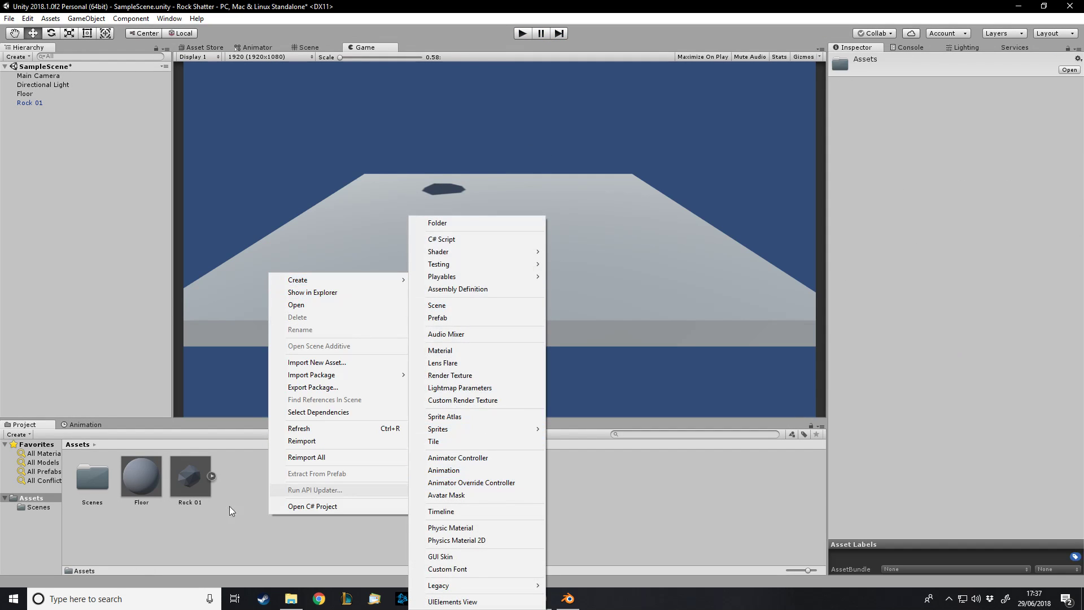
pyautogui.click(184, 523)
# Change the albedo colour of the Floor material to a dark green.
pyautogui.click(142, 476)
pyautogui.click(933, 108)
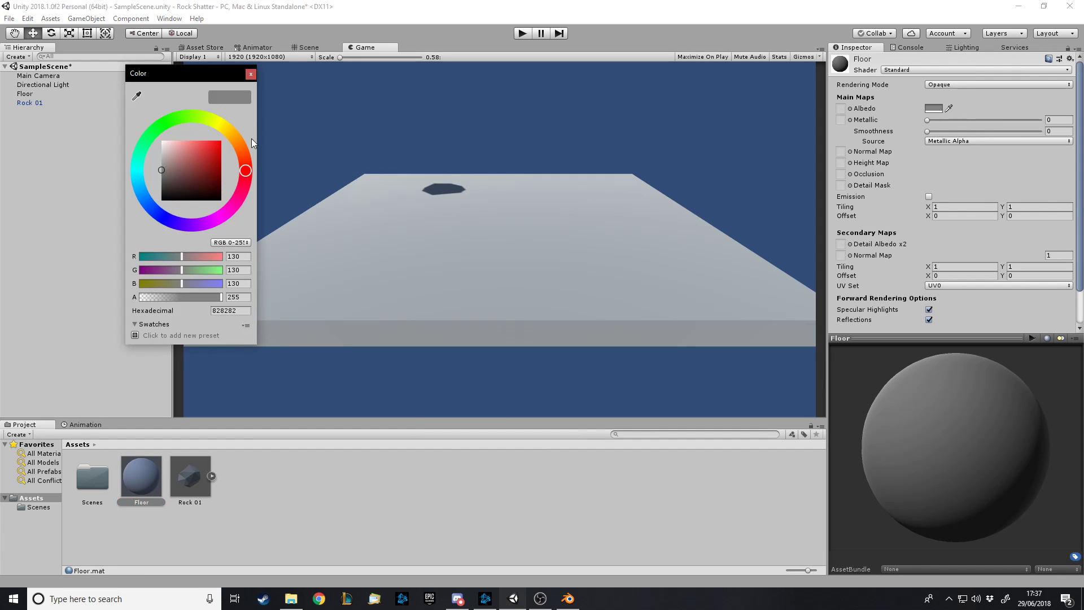
pyautogui.moveTo(211, 123); pyautogui.dragTo(158, 124)
pyautogui.moveTo(180, 176); pyautogui.dragTo(184, 186)
pyautogui.click(470, 36)
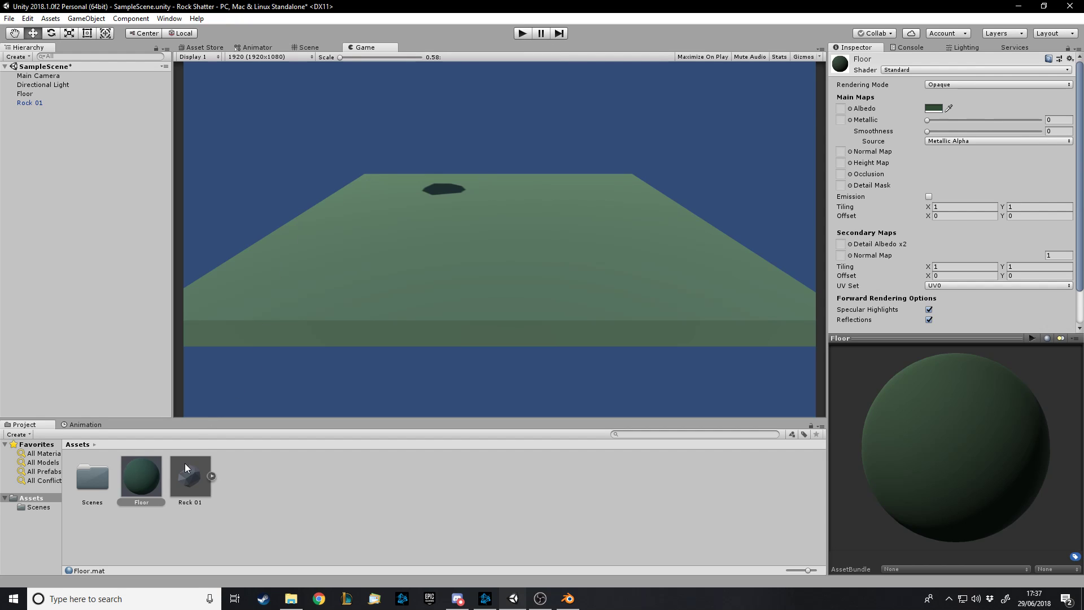
# Save the scene's Rock 01 as a prefab in the Assets folder and rename the scene object to Rock Full.
pyautogui.click(194, 471)
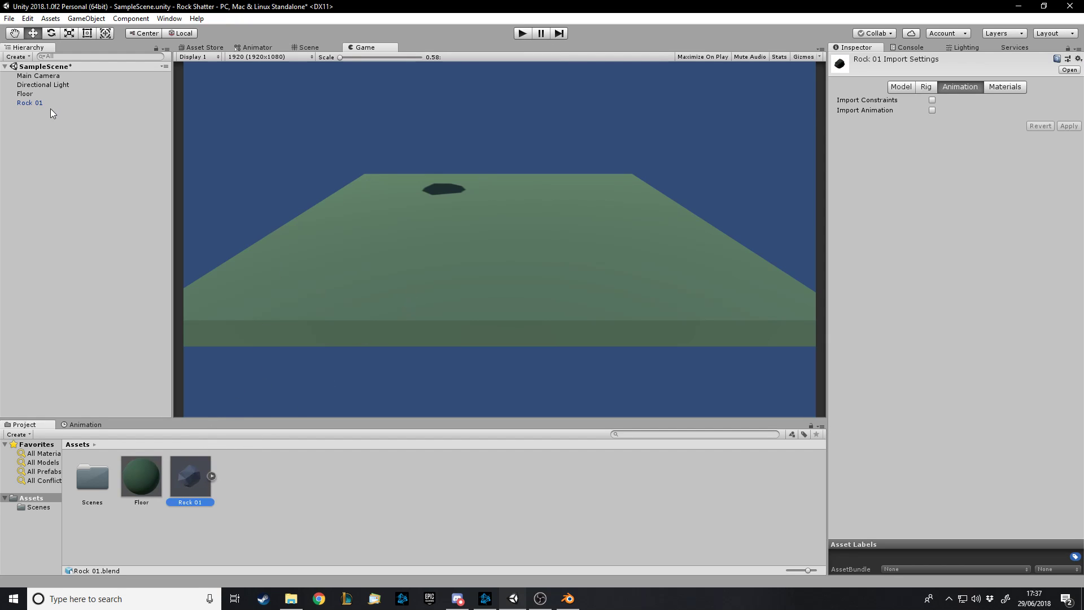
pyautogui.click(42, 104)
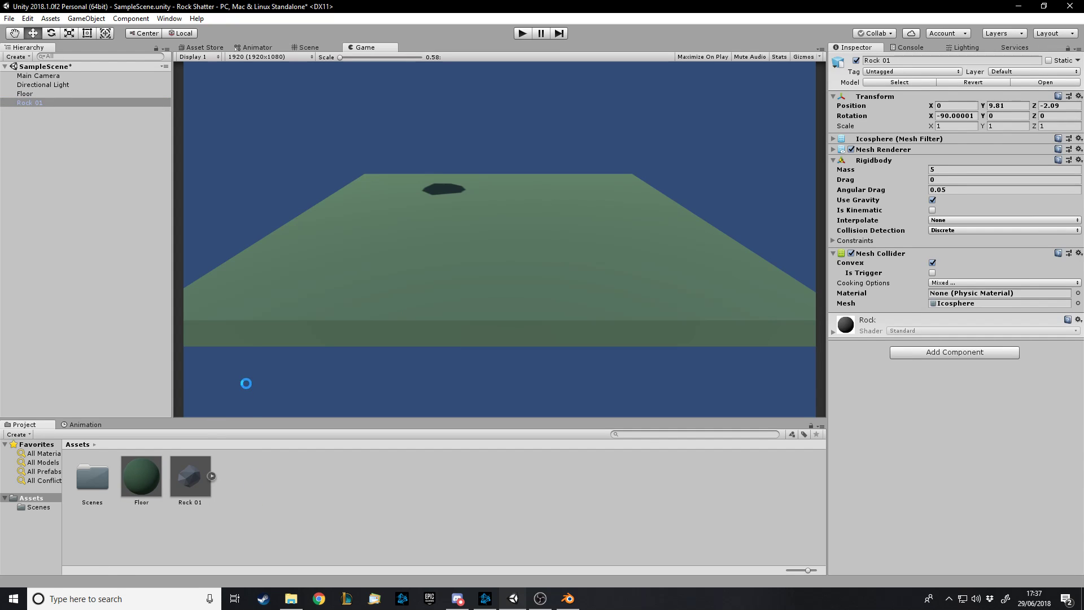
pyautogui.click(45, 103)
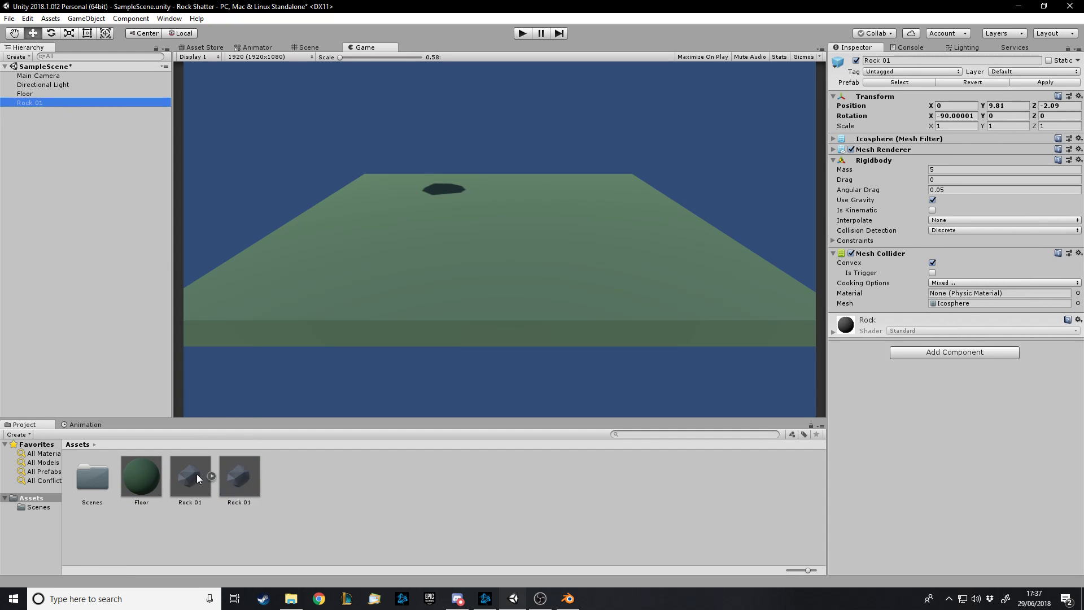
pyautogui.click(46, 103)
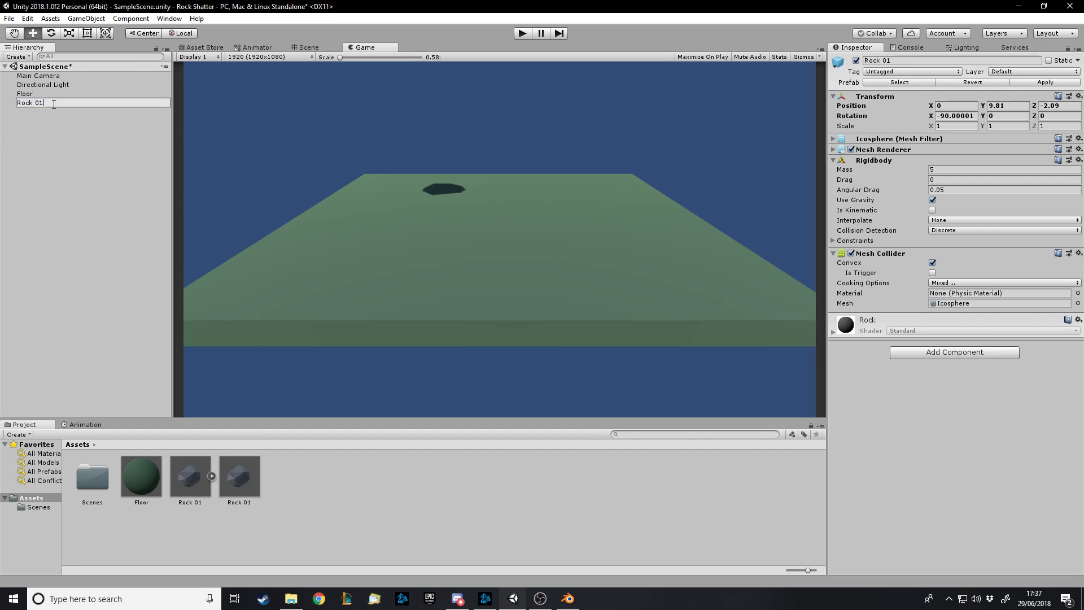
pyautogui.press('BackSpace')
pyautogui.press('Return')
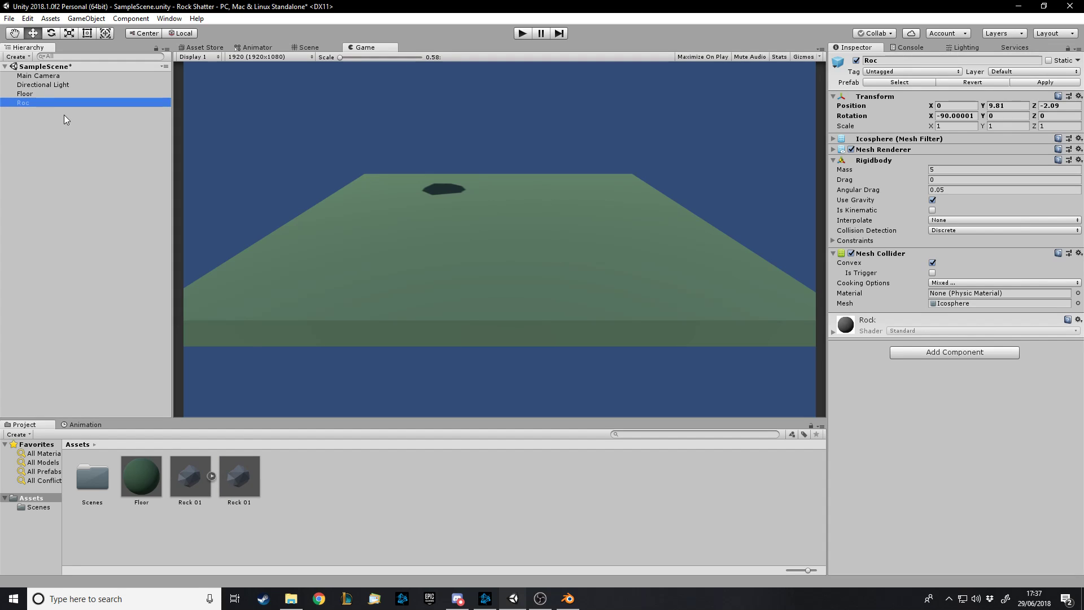
pyautogui.click(39, 102)
pyautogui.write('k Full')
pyautogui.press('Return')
# Rename the rock's prefab asset to Rock Full to match the scene object.
pyautogui.moveTo(88, 100); pyautogui.dragTo(251, 476)
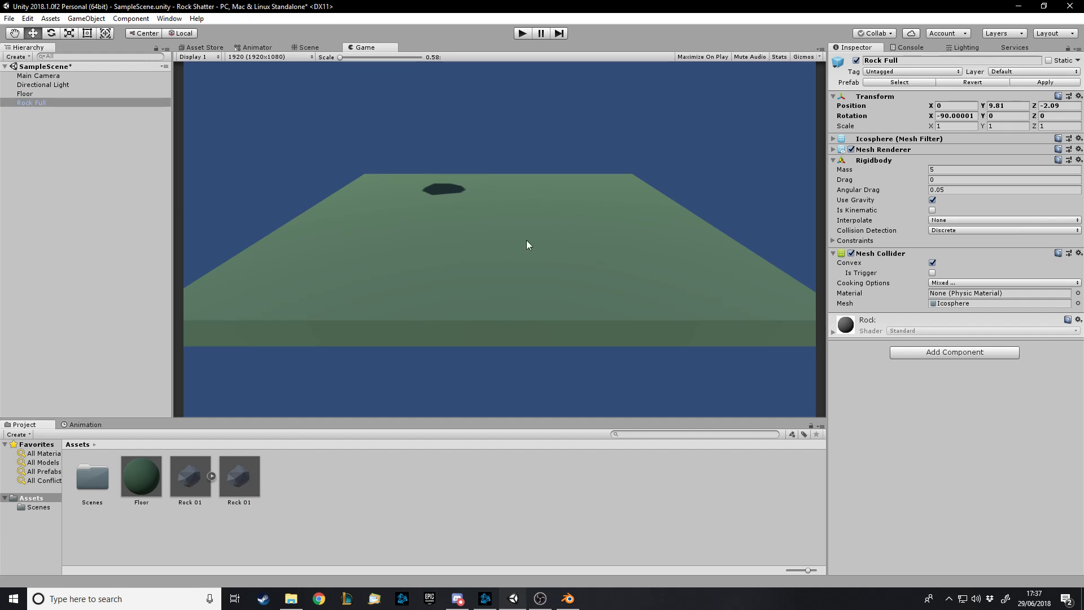
pyautogui.click(246, 503)
pyautogui.click(249, 503)
pyautogui.write('Rock Full')
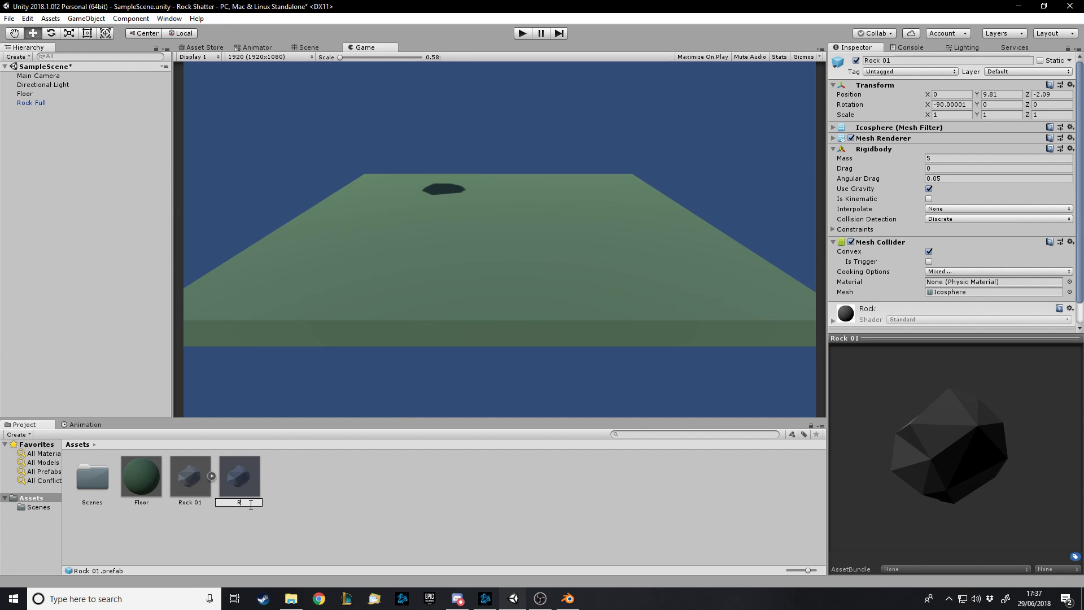
pyautogui.press('Return')
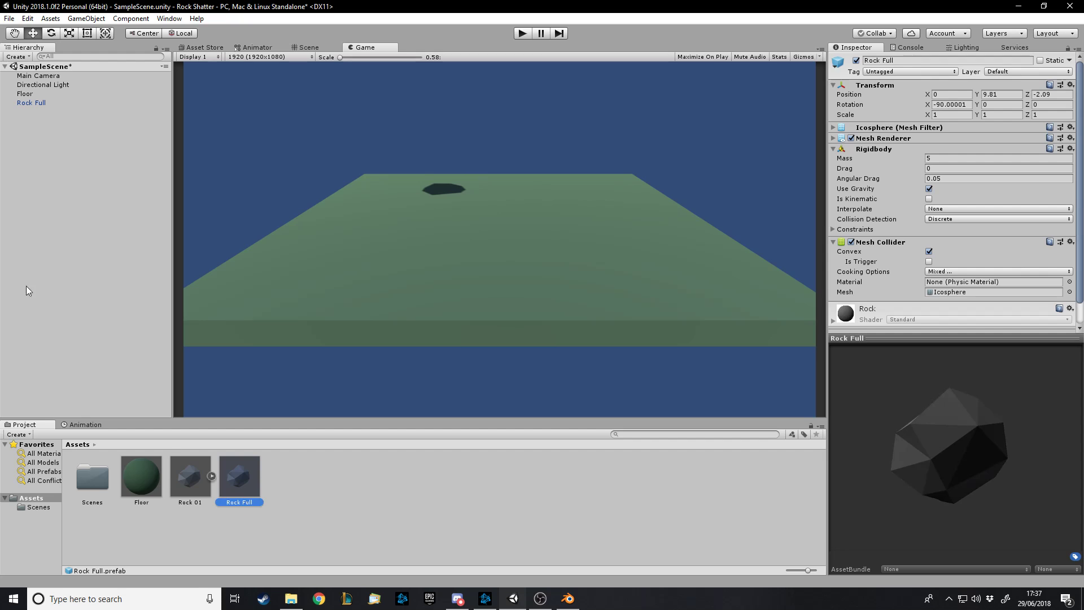
# Create a new script named Rock Shatter as a component on the scene's Rock Full object.
pyautogui.click(18, 103)
pyautogui.click(957, 355)
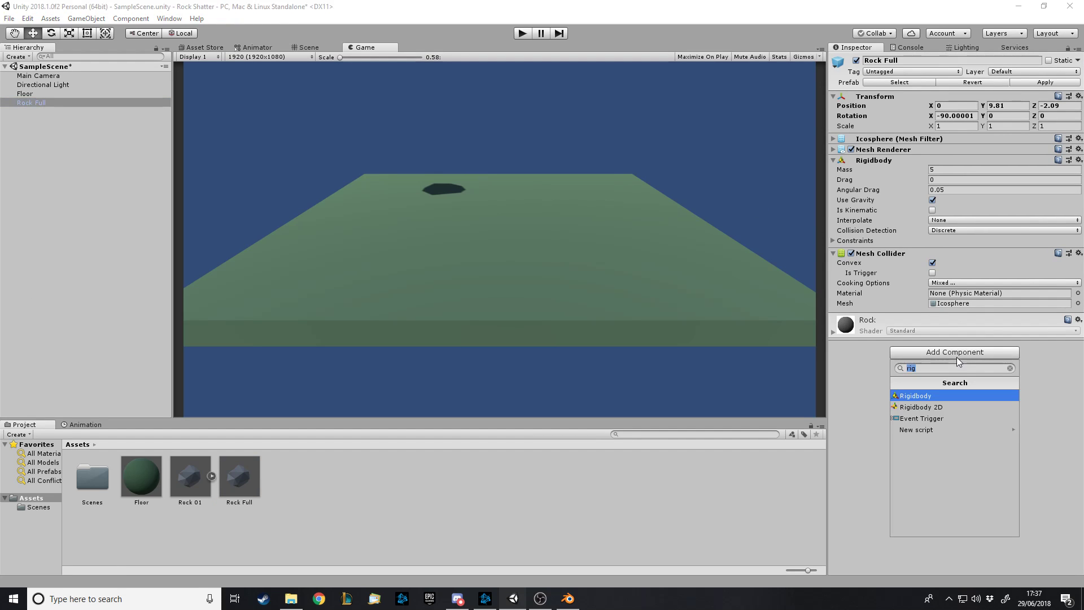
pyautogui.write('Rock Shatter')
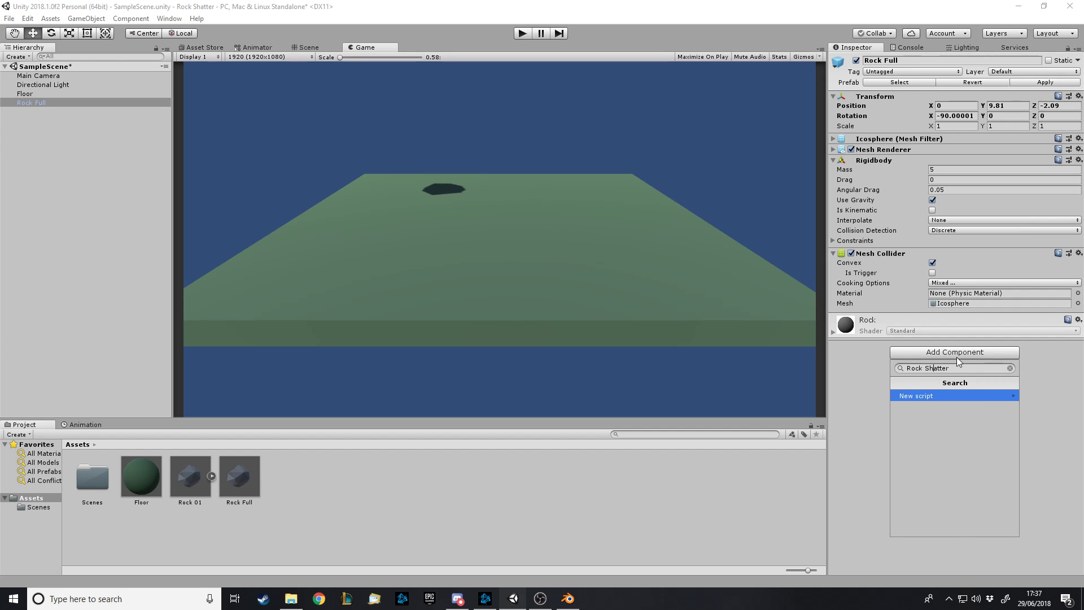
pyautogui.press('Return')
pyautogui.press('Return')
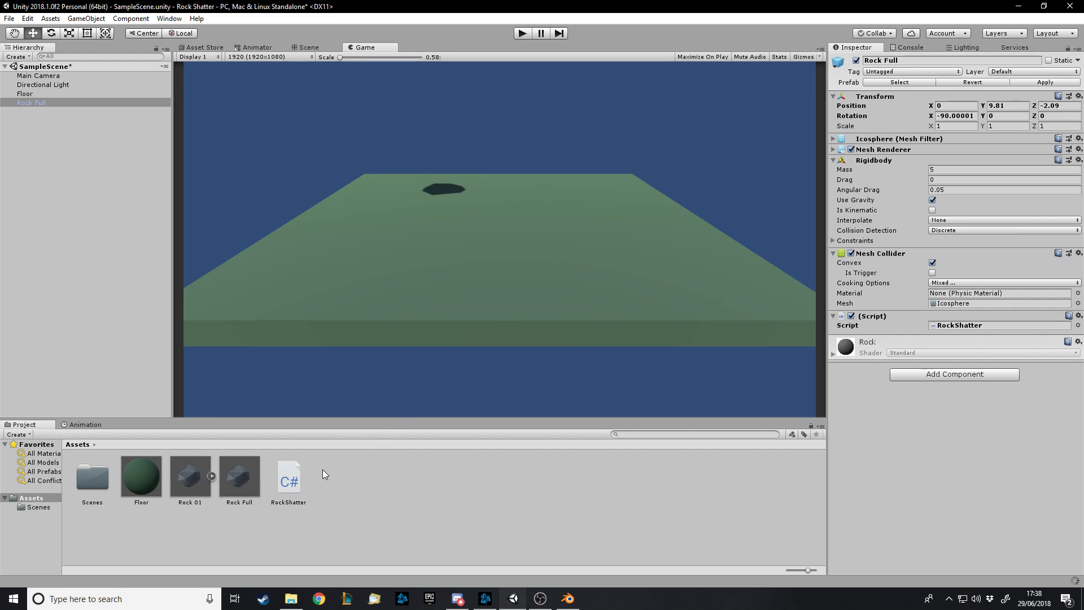
# Open the RockShatter script in Visual Studio and replace its default Start and Update methods with the keyword void.
pyautogui.doubleClick(294, 470)
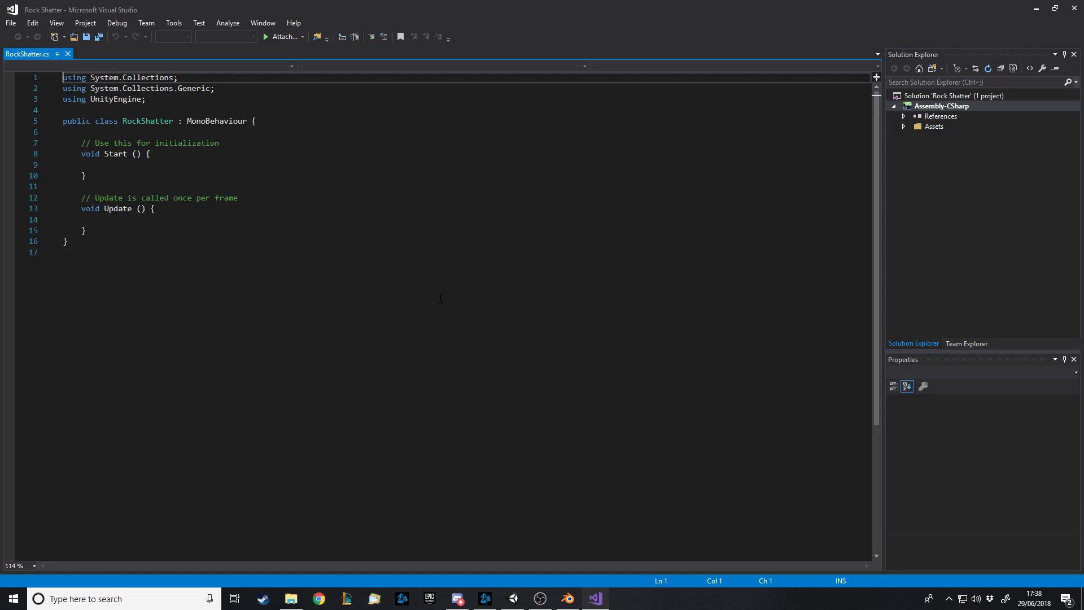
pyautogui.click(99, 230)
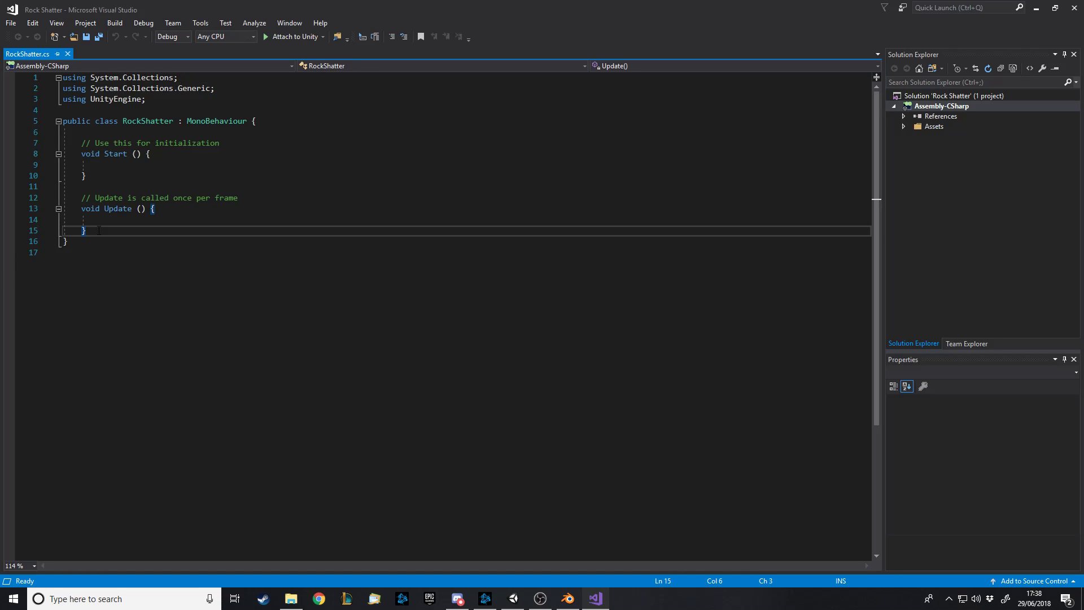
pyautogui.moveTo(99, 230); pyautogui.dragTo(81, 143)
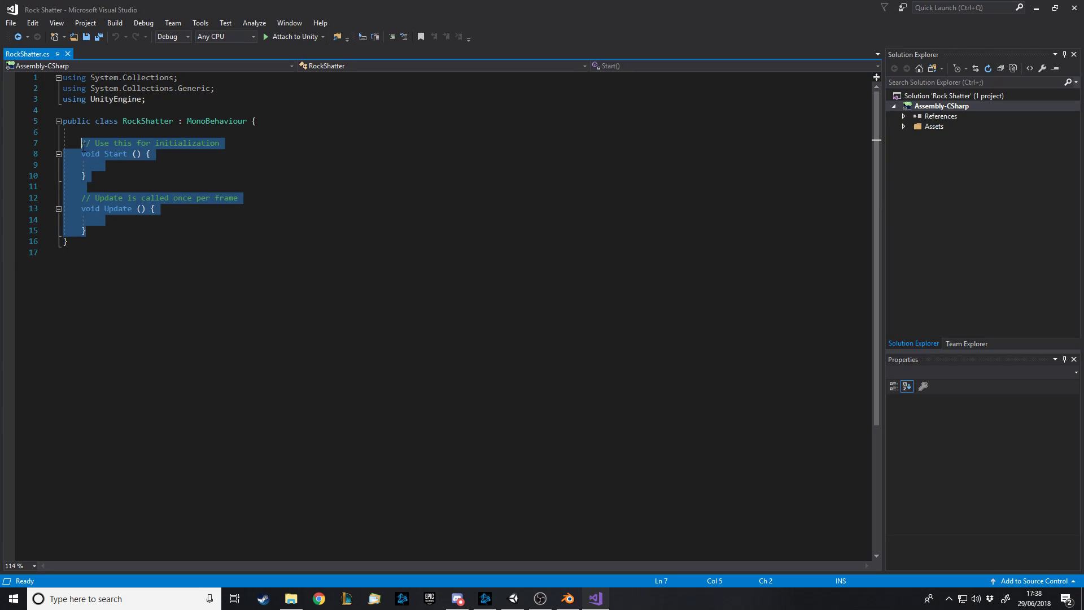
pyautogui.write('void')
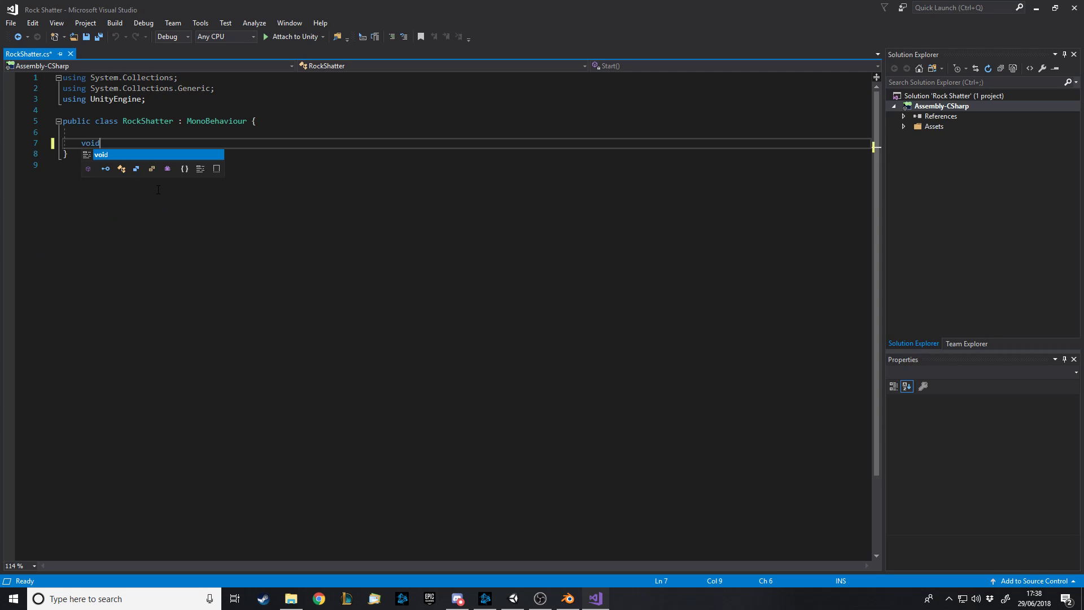
# Switch to Unity and turn on Is Trigger for Rock Full's Mesh Collider.
pyautogui.hotkey('alt', 'Tab')
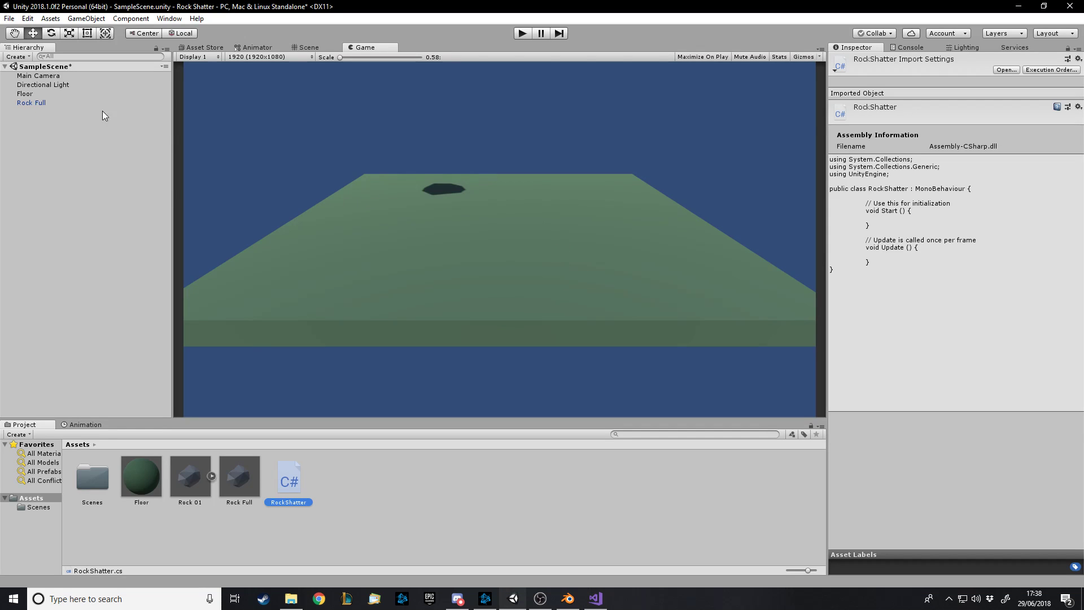
pyautogui.click(23, 103)
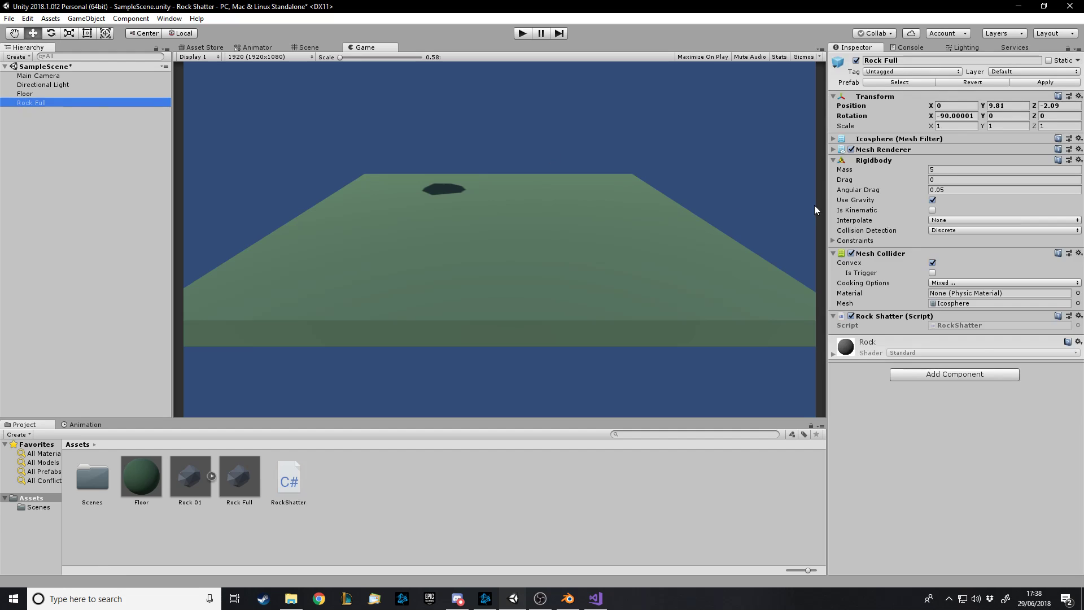
pyautogui.click(933, 272)
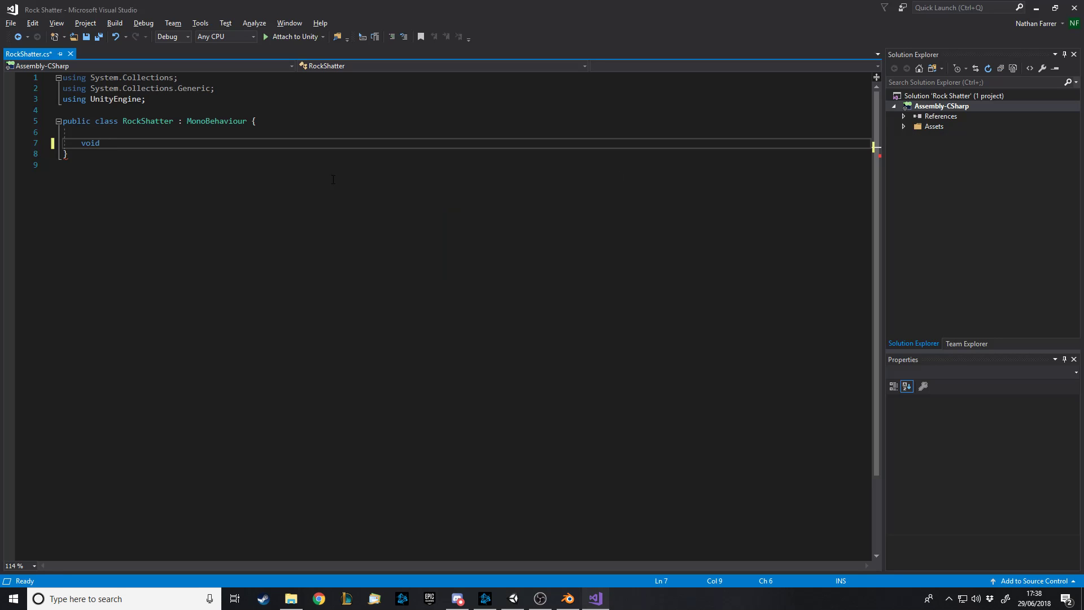
# Complete the void line as an OnTriggerEnter(Collider other) method with an empty body and save the script.
pyautogui.write('OnTrigger')
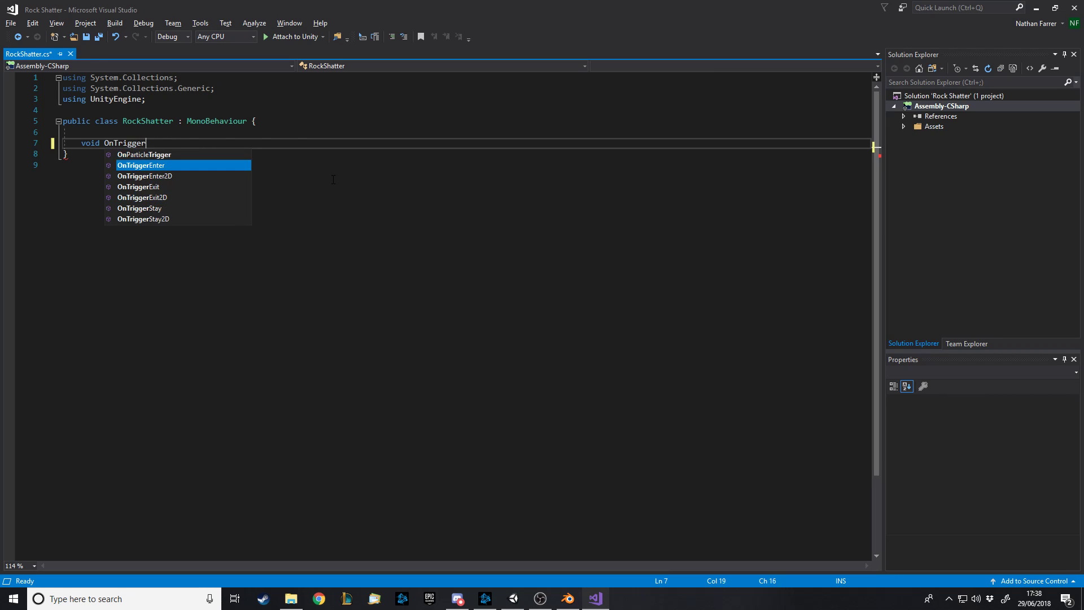
pyautogui.write('Enter(collid')
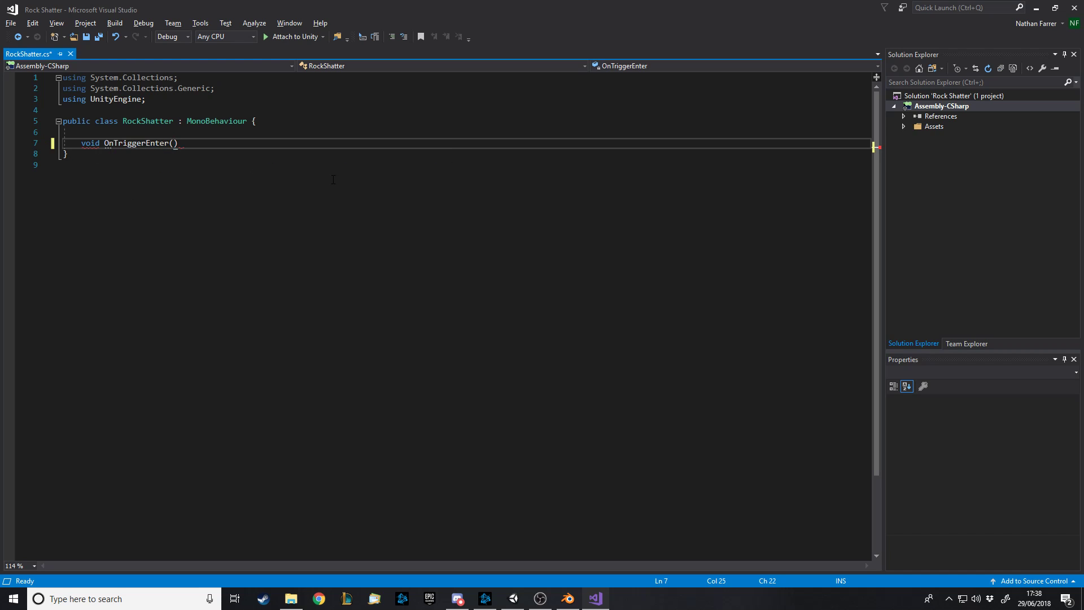
pyautogui.write(' other) {')
pyautogui.press('Return')
pyautogui.hotkey('ctrl', 's')
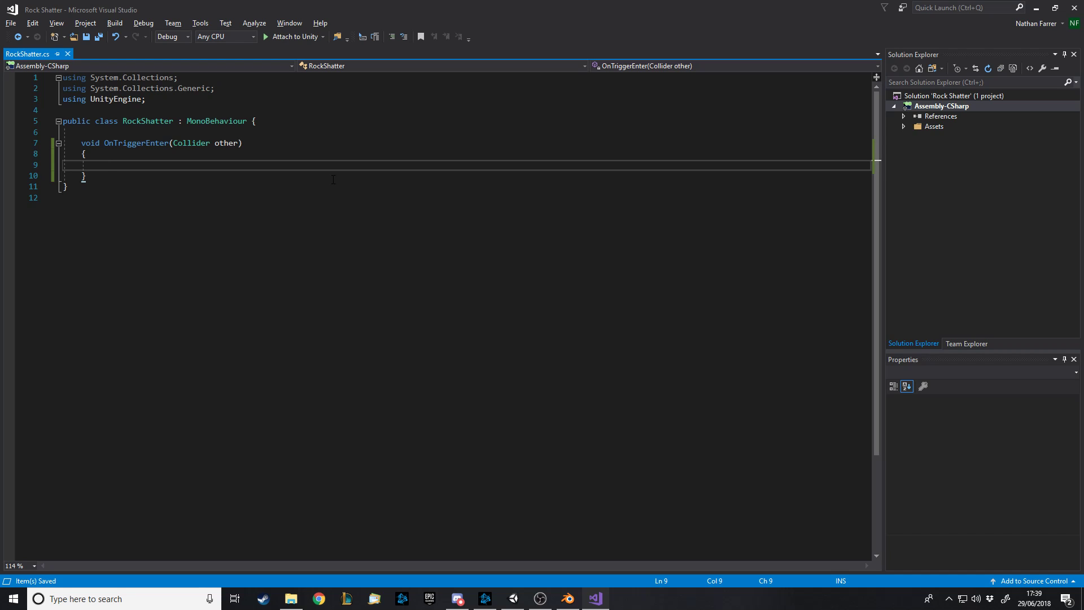
# Declare a public GameObject variable named rockShattered above the OnTriggerEnter method and save the script.
pyautogui.press('BackSpace')
pyautogui.press('Up')
pyautogui.press('Up')
pyautogui.press('Return')
pyautogui.press('Return')
pyautogui.press('Up')
pyautogui.press('Up')
pyautogui.write('public game')
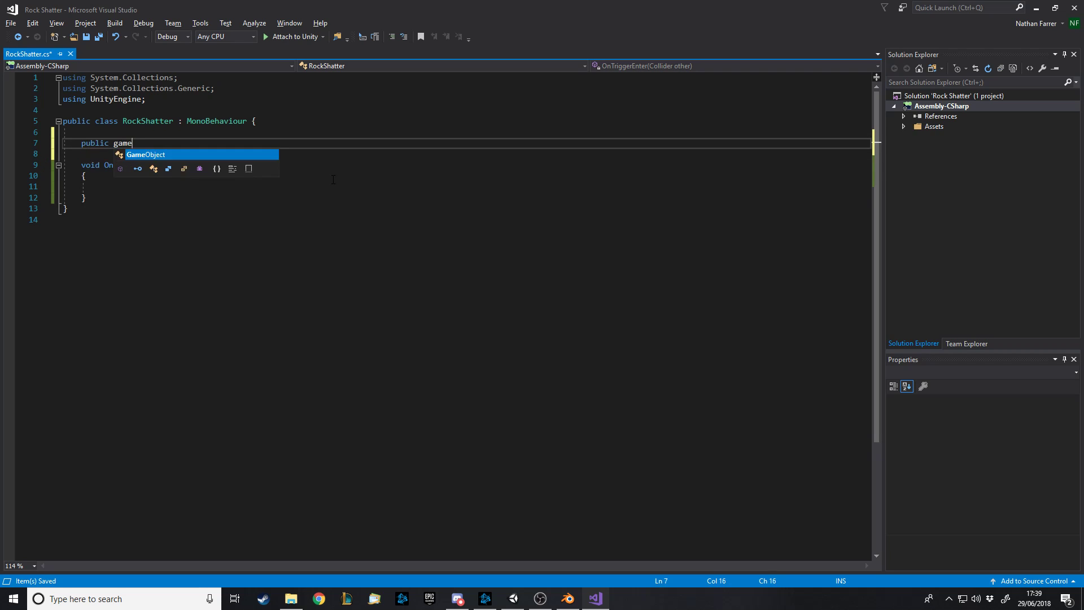
pyautogui.write(' rockShatter')
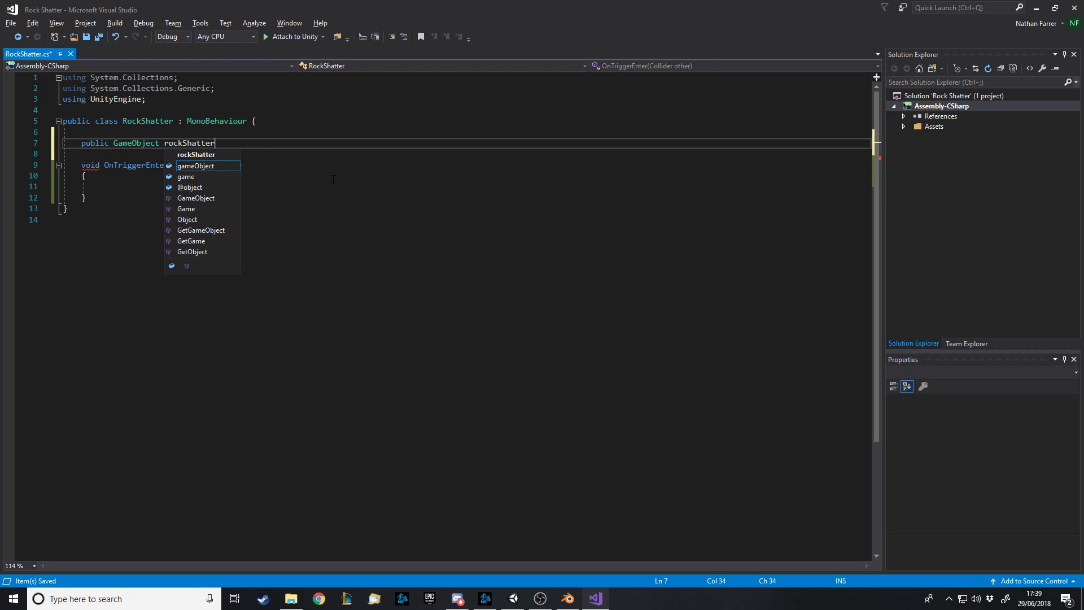
pyautogui.write('ed;')
pyautogui.hotkey('ctrl', 's')
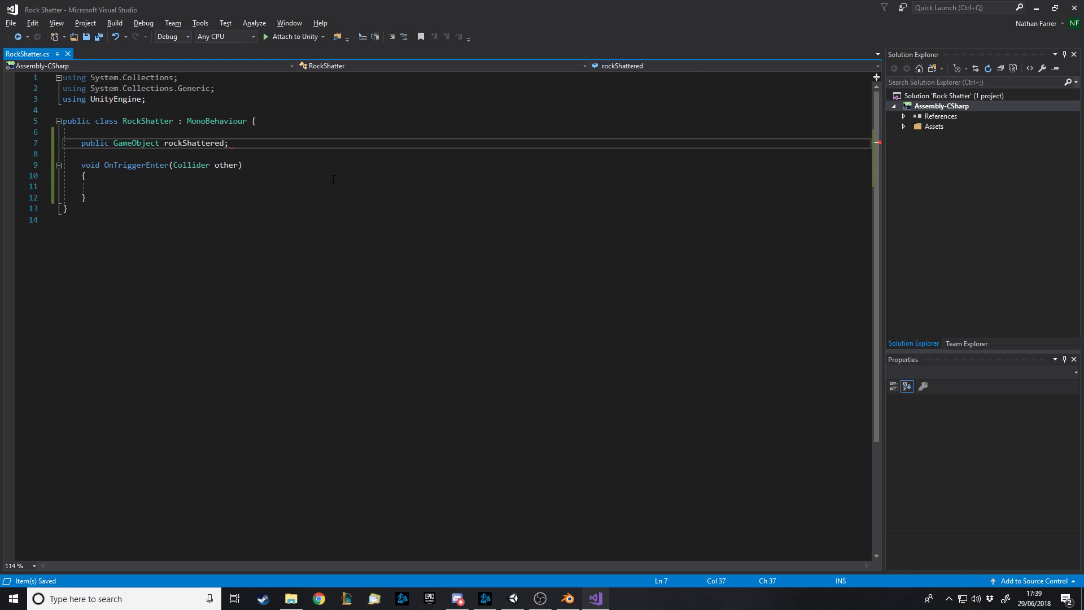
# Add an Instantiate call inside OnTriggerEnter with rockShattered as the object to clone.
pyautogui.click(250, 189)
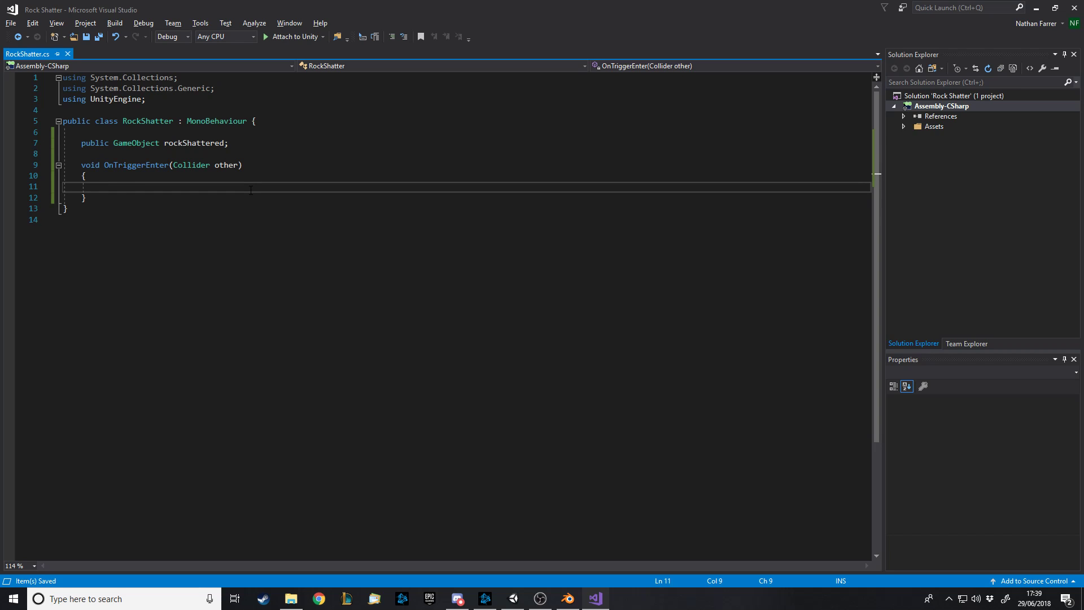
pyautogui.write('Instantiate')
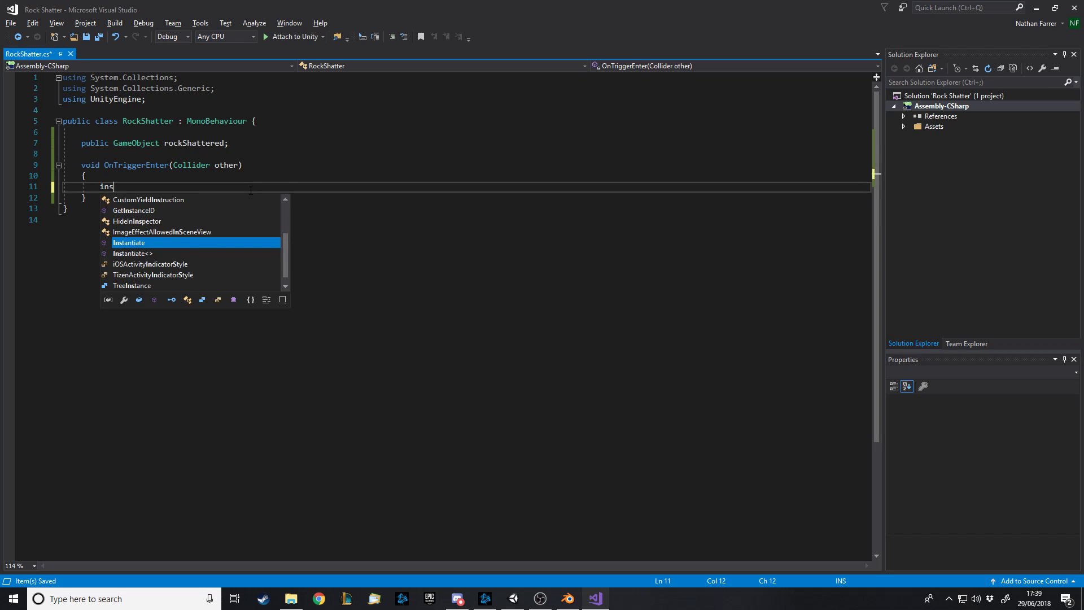
pyautogui.write('(rock')
pyautogui.press('BackSpace')
pyautogui.press('BackSpace')
pyautogui.press('BackSpace')
pyautogui.press('BackSpace')
pyautogui.press('BackSpace')
pyautogui.write('(rocksh')
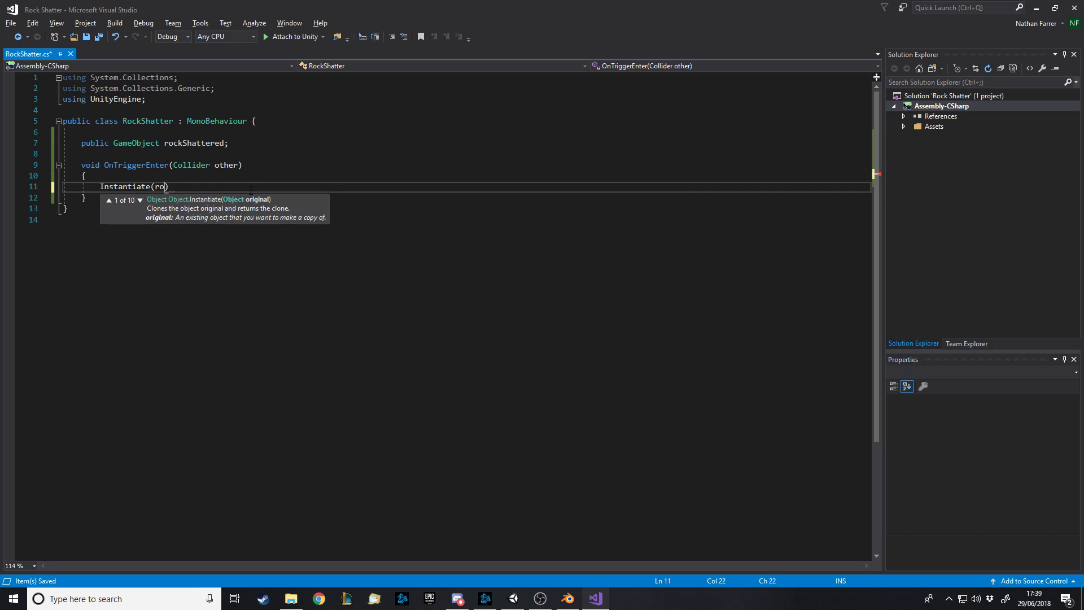
pyautogui.press('Down')
pyautogui.press('Tab')
pyautogui.write(')')
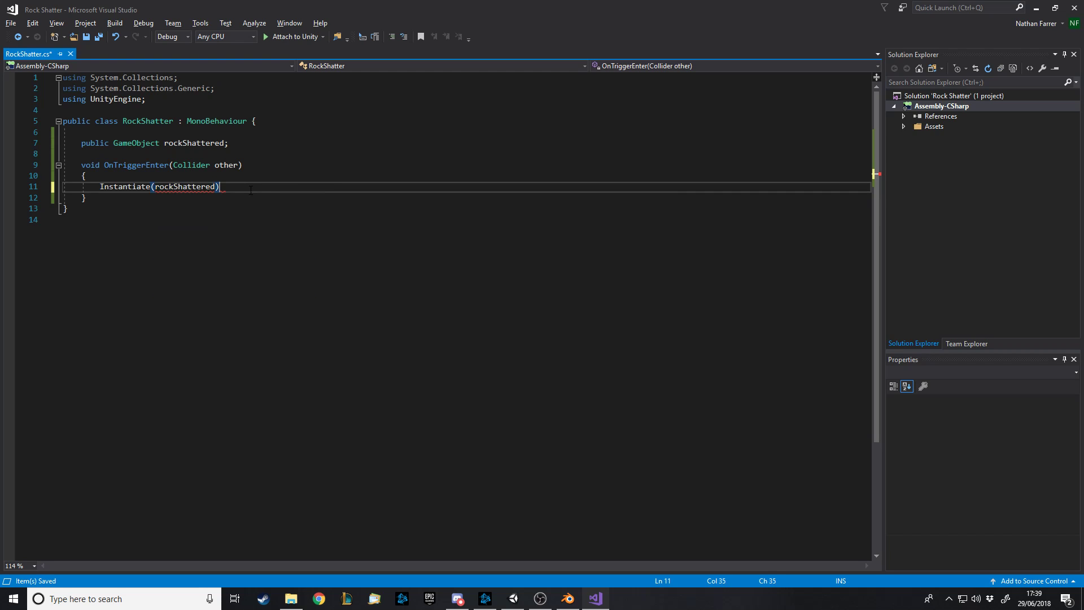
# Add transform.position and transform.rotation as further Instantiate arguments, end the statement with a semicolon and save.
pyautogui.press('Left')
pyautogui.write(', tra')
pyautogui.press('Tab')
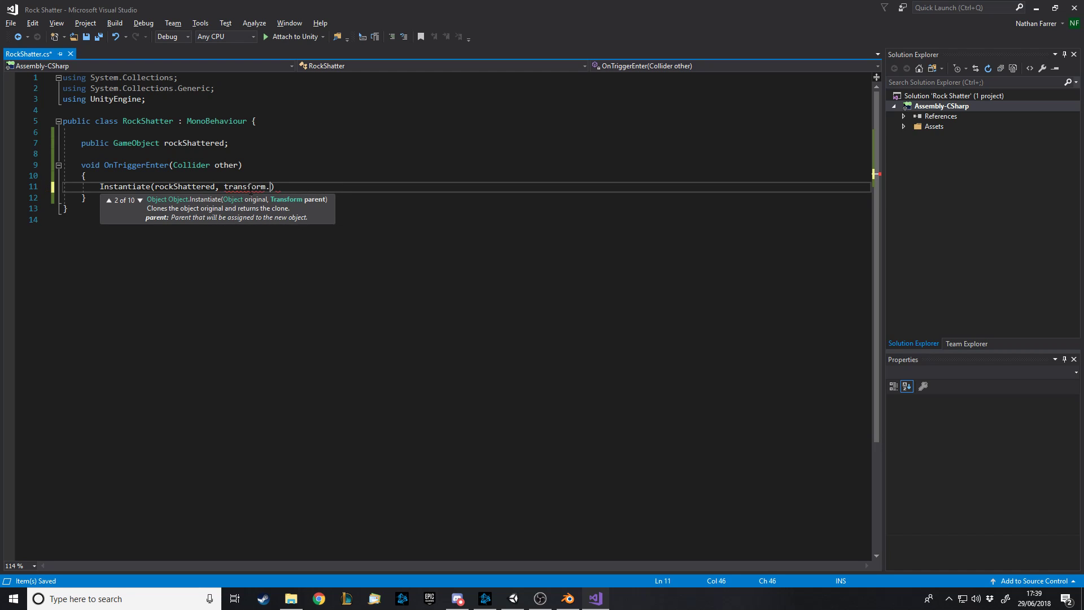
pyautogui.write('.pso')
pyautogui.press('BackSpace')
pyautogui.press('BackSpace')
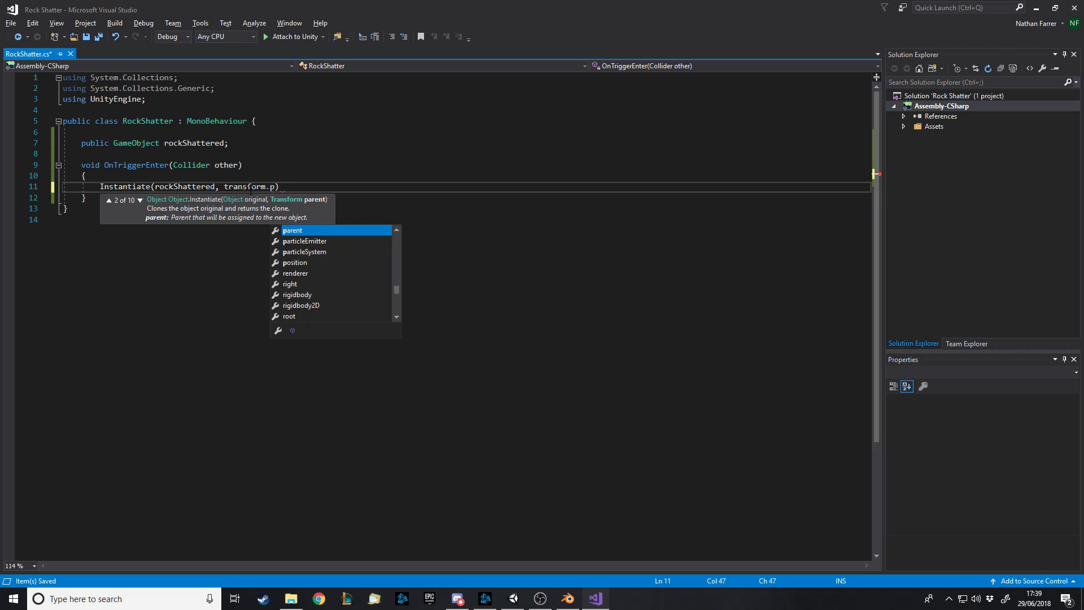
pyautogui.write('osition, tra')
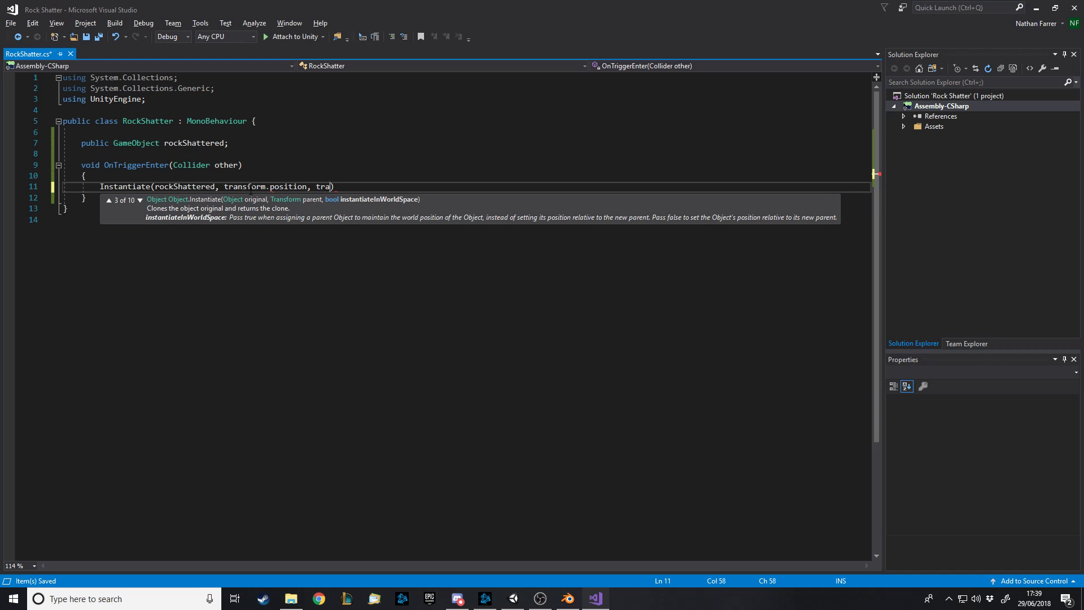
pyautogui.press('Tab')
pyautogui.write('.')
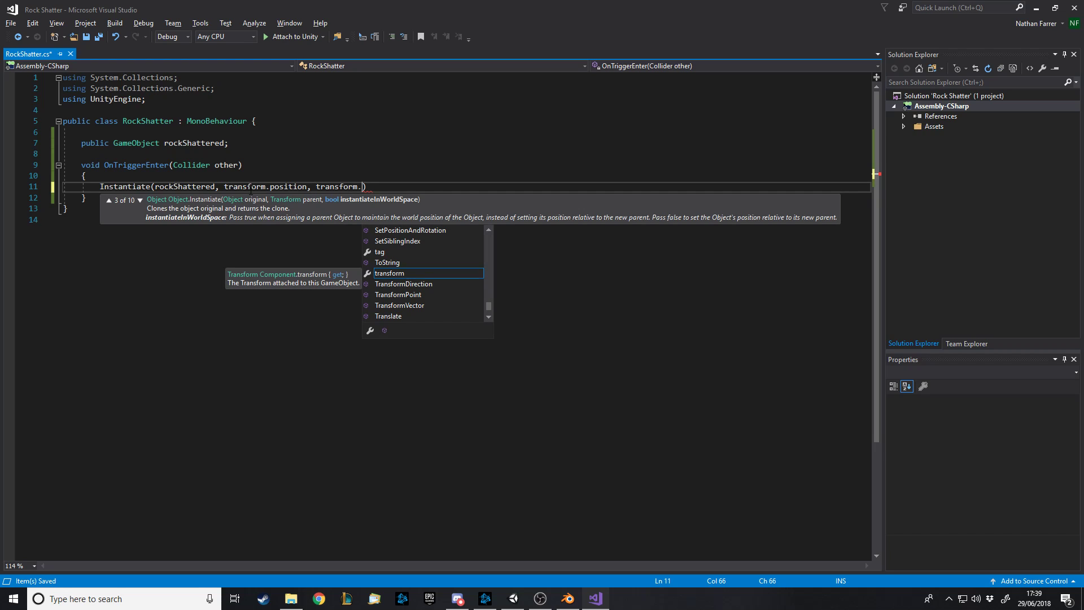
pyautogui.write('rotation);')
pyautogui.hotkey('ctrl', 's')
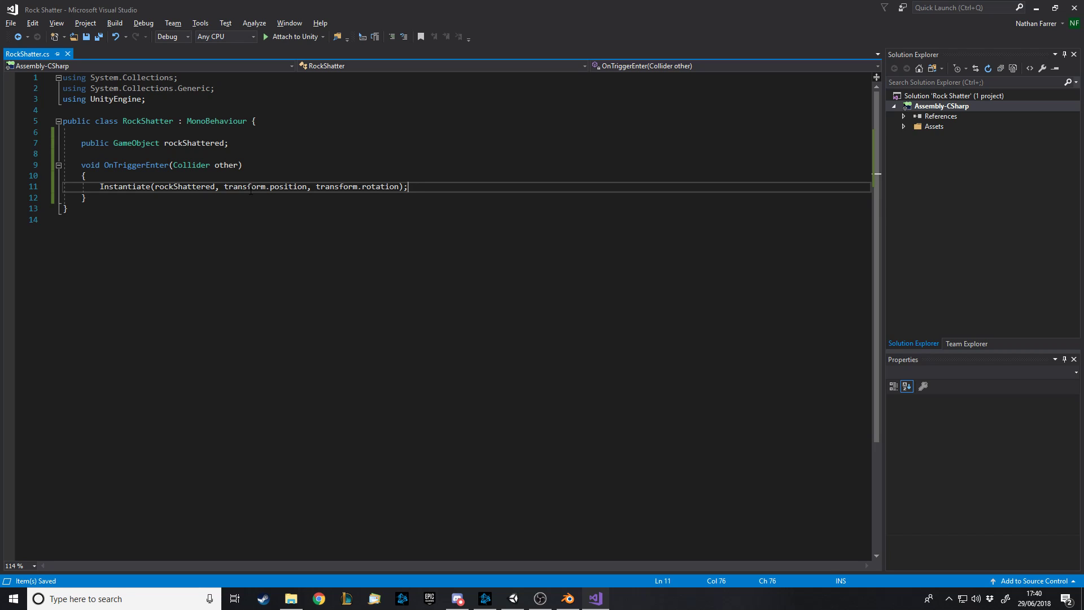
# Add the statement Destroy(gameObject); below the Instantiate line and save the script.
pyautogui.press('Return')
pyautogui.write('des')
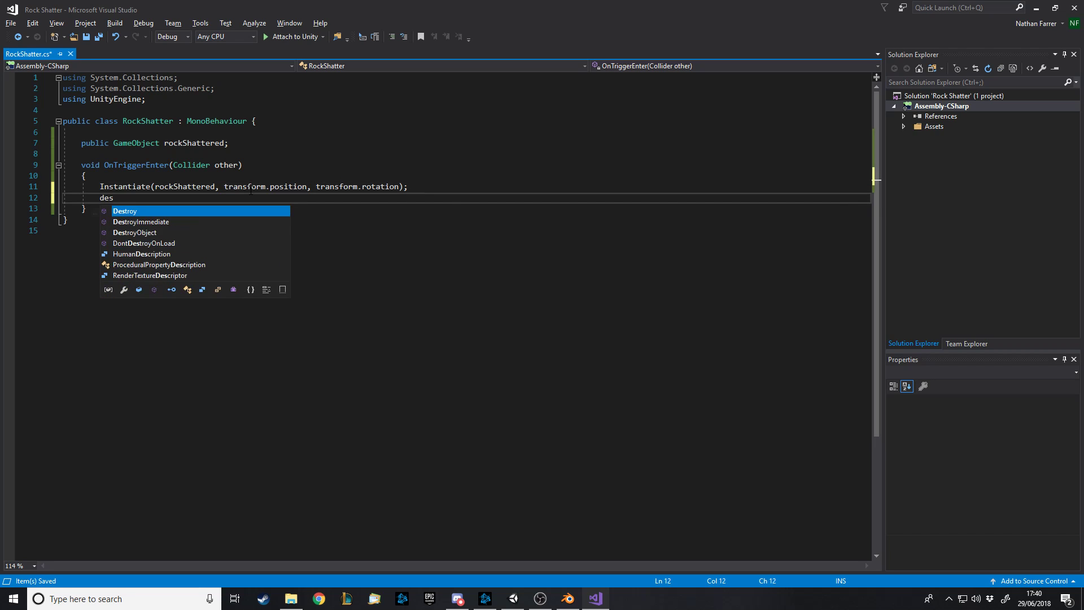
pyautogui.write('troy(ga')
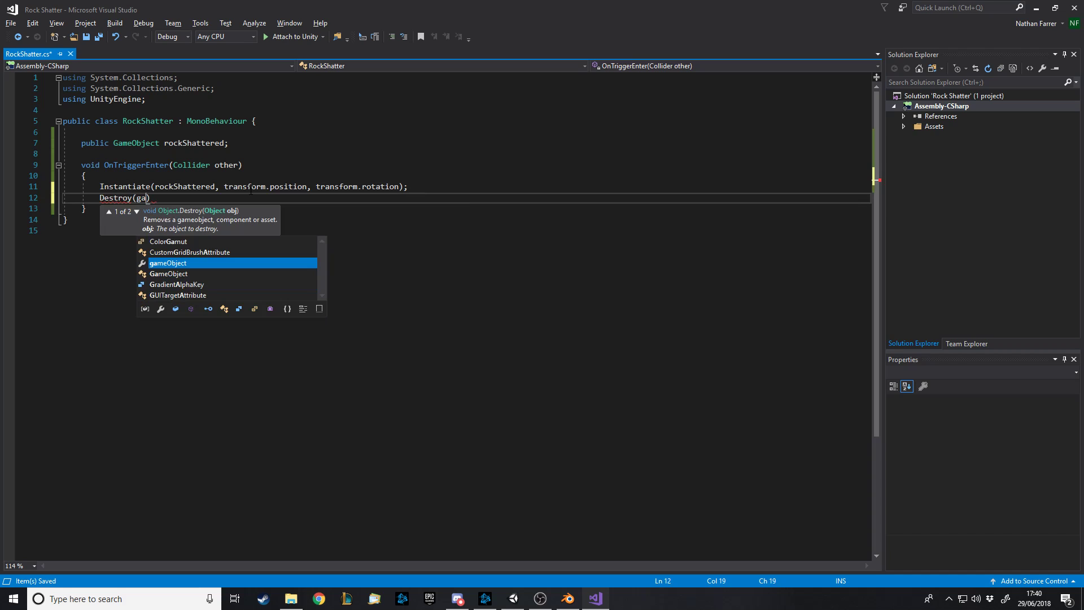
pyautogui.press('Tab')
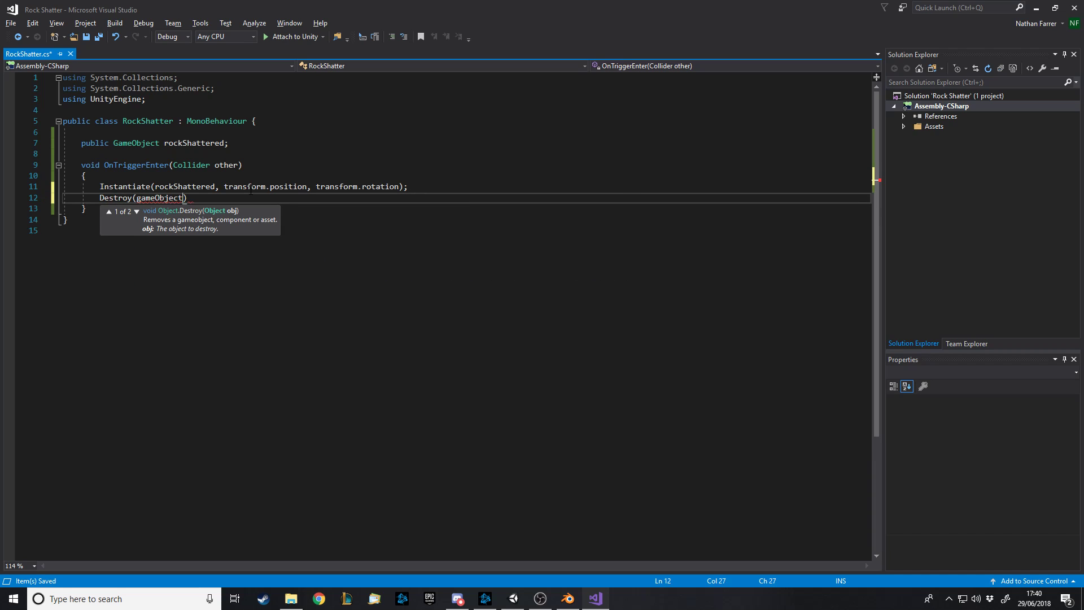
pyautogui.write(');')
pyautogui.hotkey('ctrl', 's')
pyautogui.moveTo(91, 208); pyautogui.dragTo(61, 131)
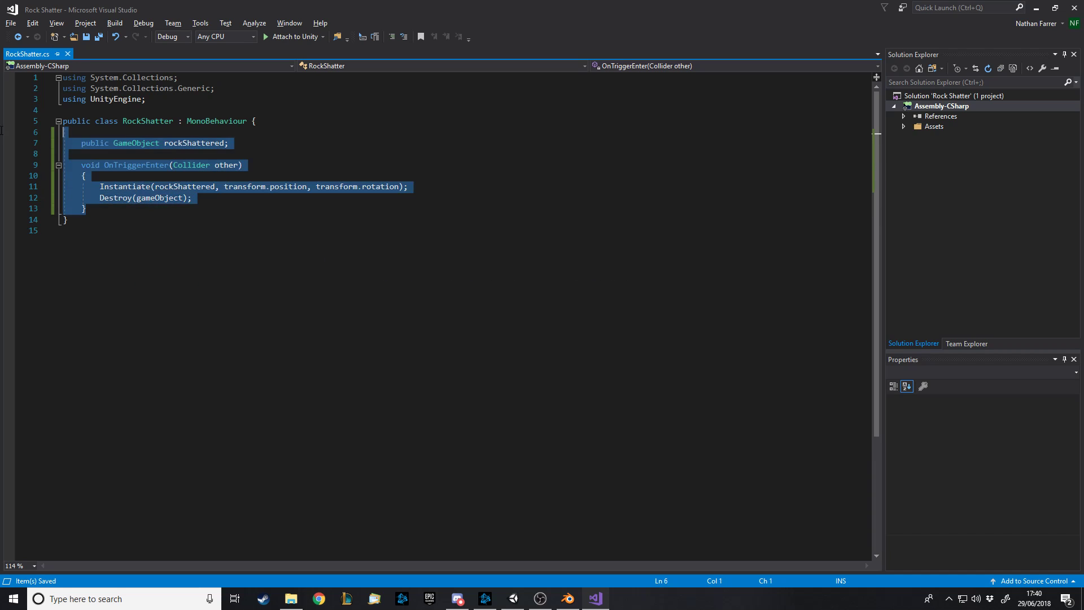
pyautogui.click(433, 190)
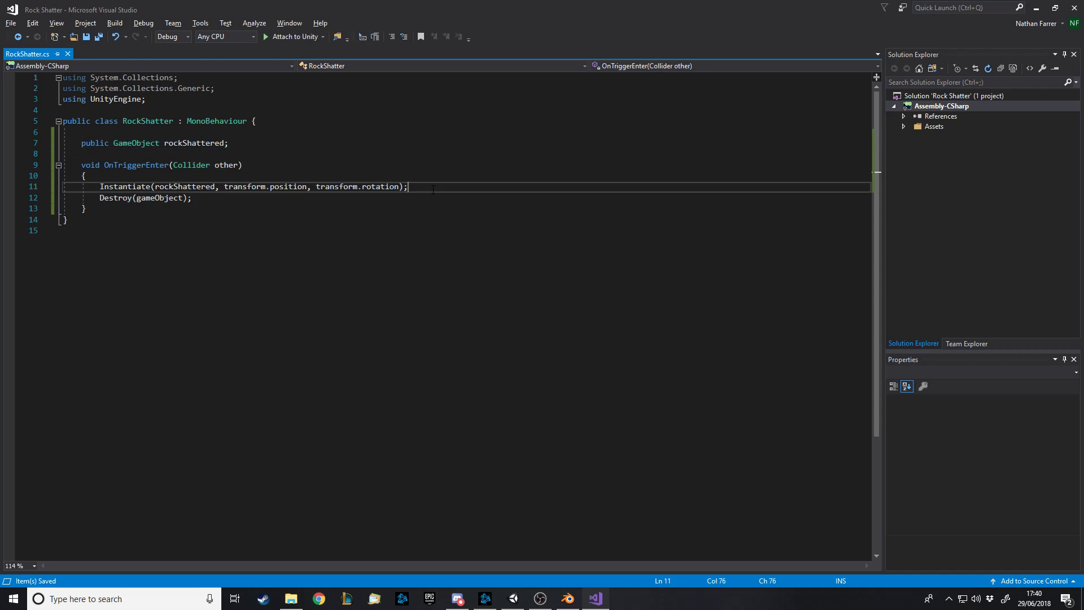
pyautogui.click(326, 179)
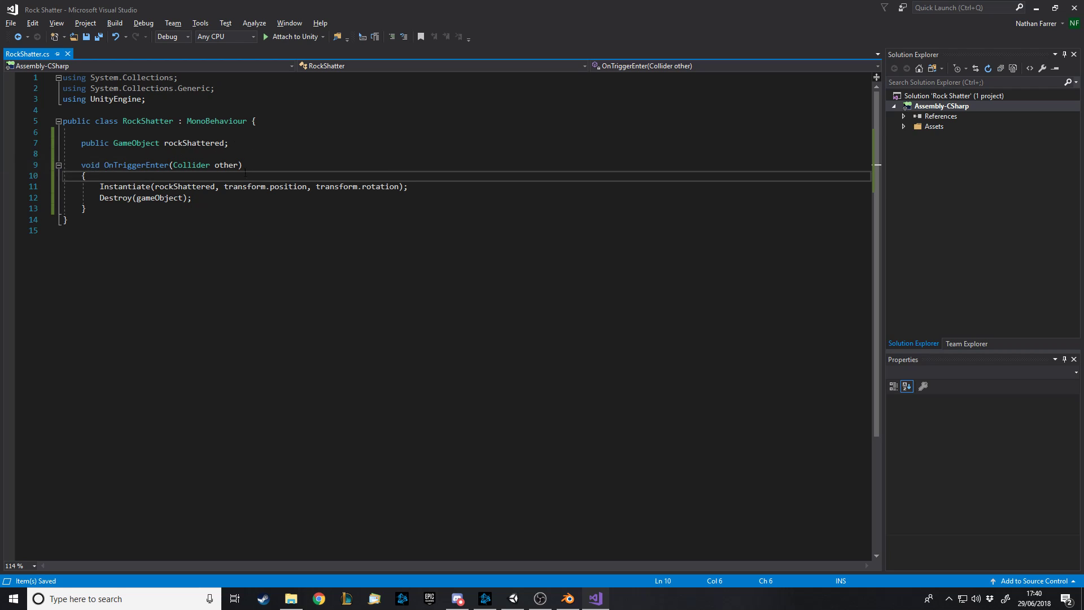
pyautogui.moveTo(100, 186); pyautogui.dragTo(85, 209)
pyautogui.click(239, 196)
pyautogui.click(212, 197)
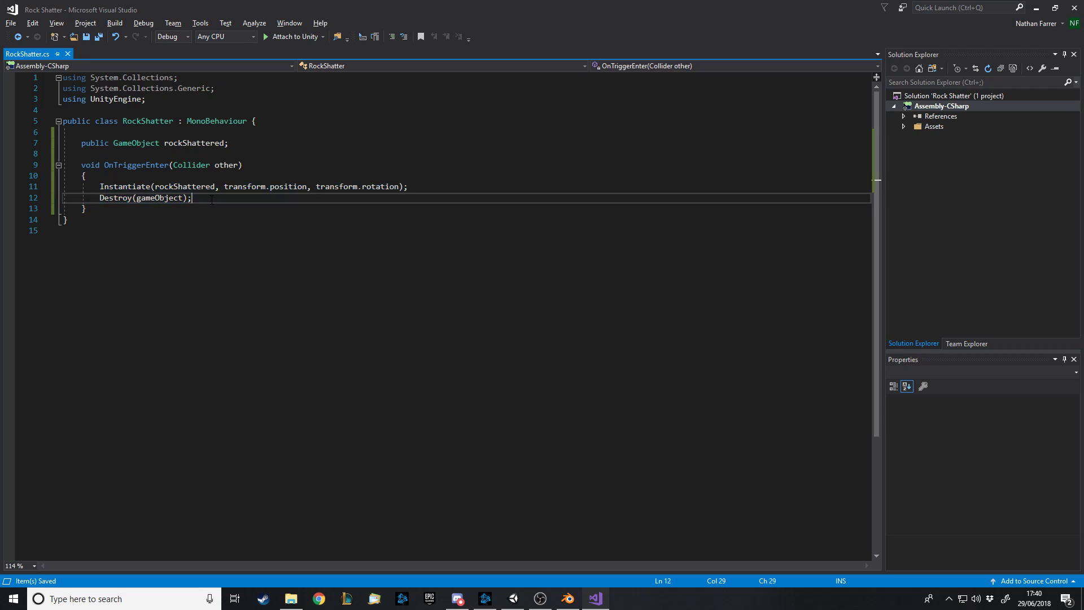
pyautogui.click(456, 186)
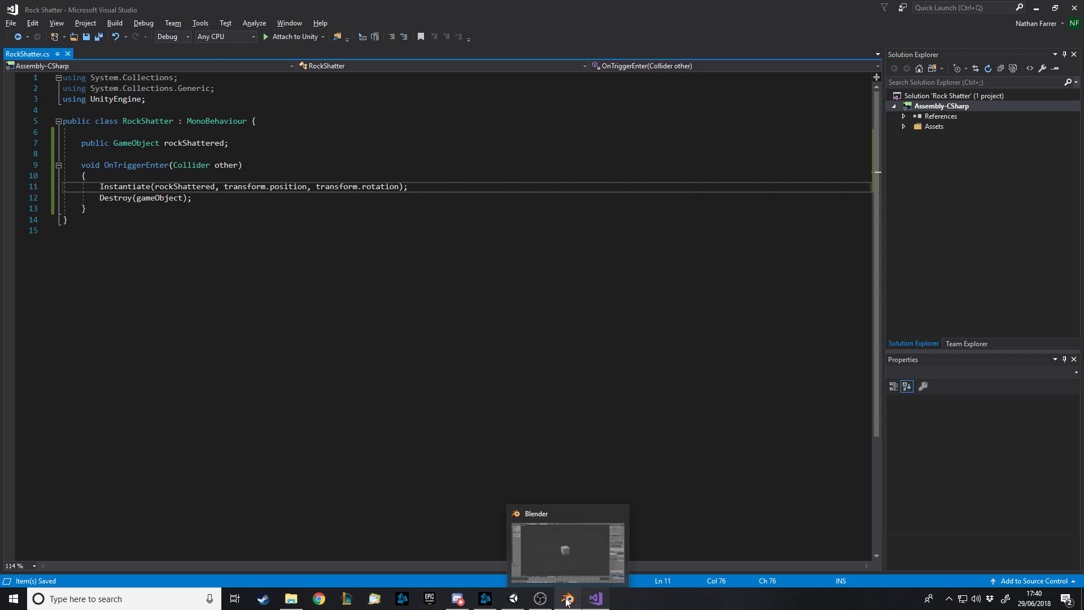
# Switch to Unity and open the Rock 01 model asset in Blender.
pyautogui.click(514, 599)
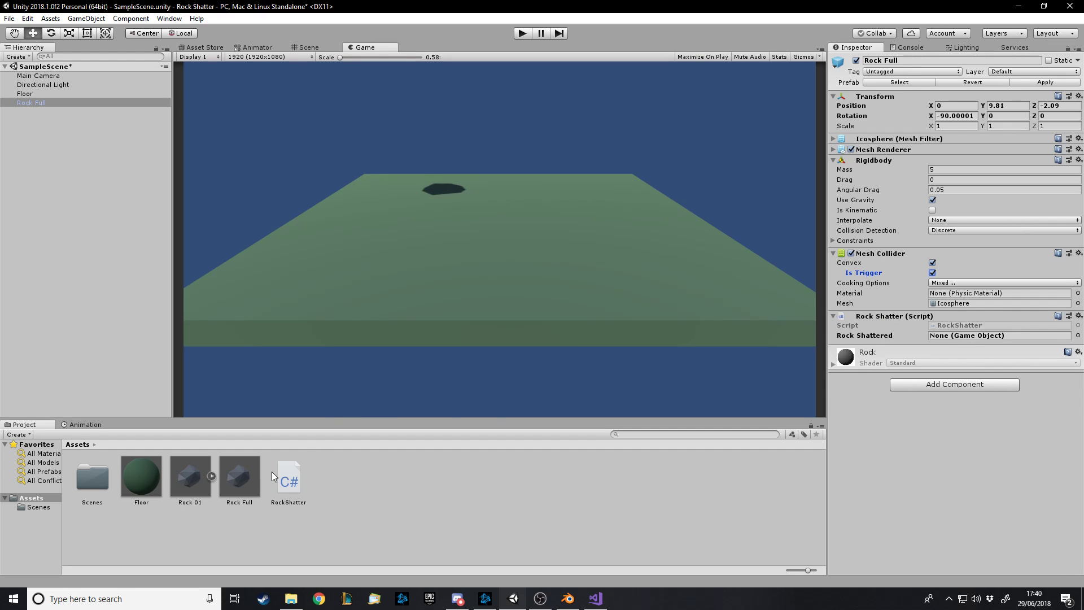
pyautogui.click(200, 489)
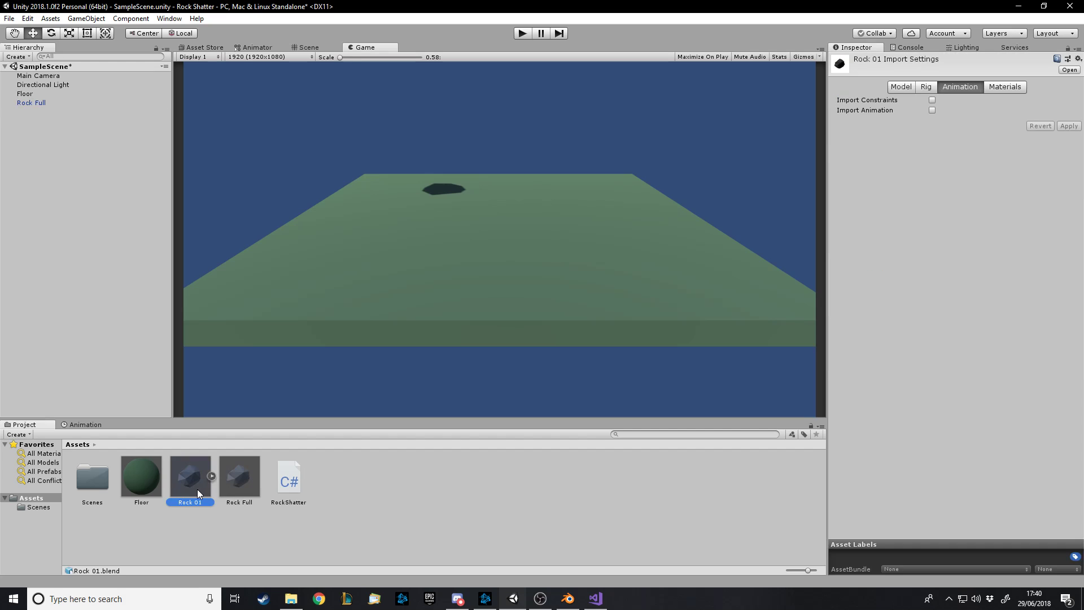
pyautogui.doubleClick(181, 480)
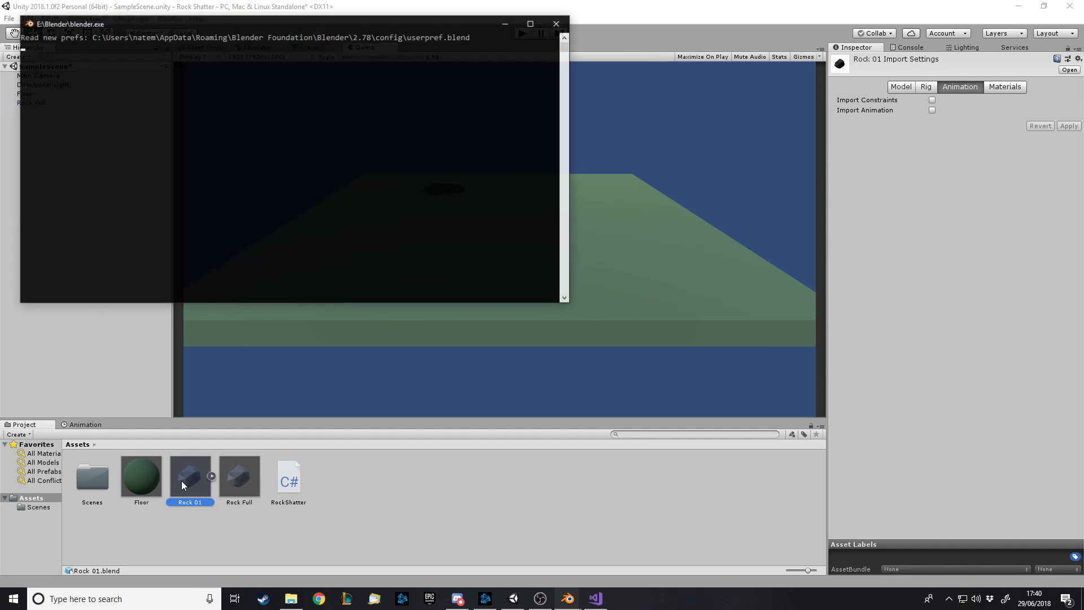
pyautogui.moveTo(567, 598)
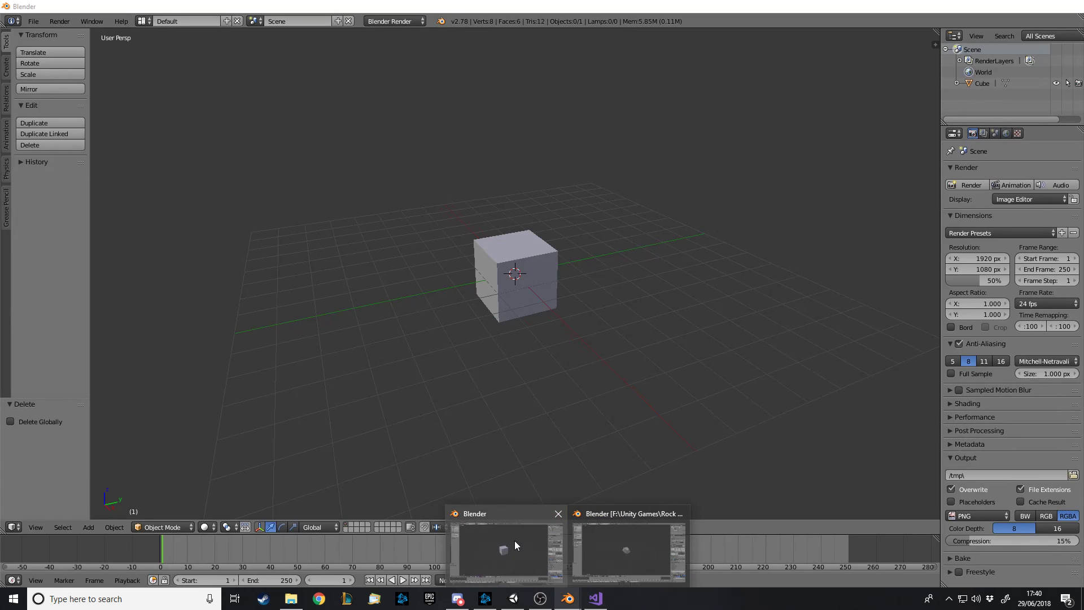
pyautogui.click(605, 546)
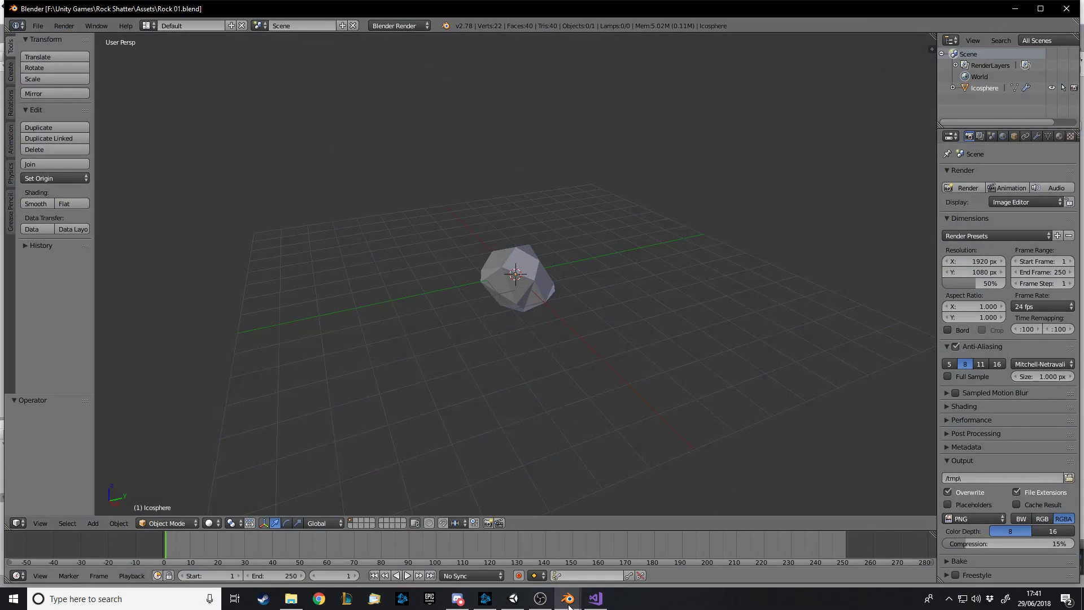
# Close the other Blender instance that holds only the default cube, keeping the Rock 01 file open.
pyautogui.moveTo(568, 598)
pyautogui.click(559, 514)
pyautogui.click(548, 339)
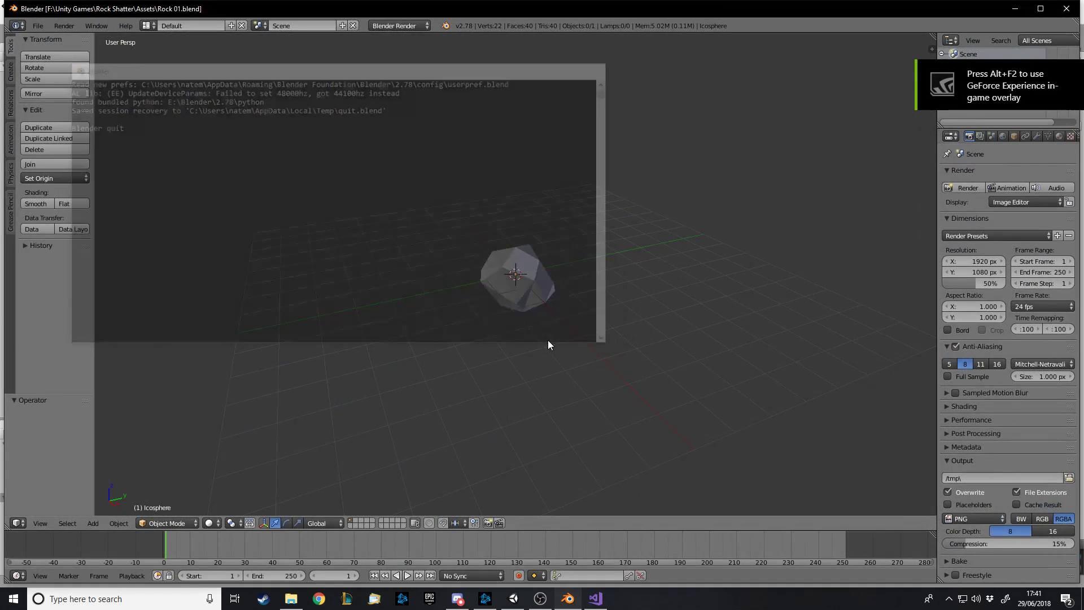
# Select the rock's icosphere and enter Edit Mode on its mesh.
pyautogui.scroll(3, 601, 304)
pyautogui.moveTo(692, 338); pyautogui.dragTo(528, 376, button='middle')
pyautogui.rightClick(553, 292)
pyautogui.moveTo(694, 373); pyautogui.dragTo(578, 320, button='middle')
pyautogui.press('Tab')
pyautogui.moveTo(715, 317); pyautogui.dragTo(483, 316, button='middle')
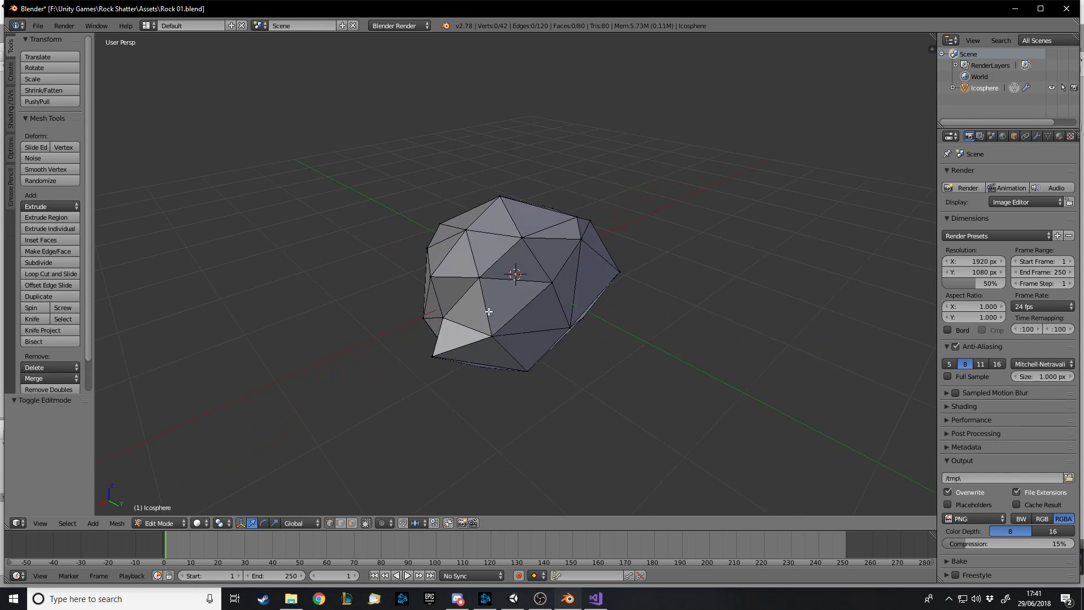
# Try pulling a single vertex of the rock outward along the Y axis, and undo the move.
pyautogui.moveTo(525, 282); pyautogui.dragTo(605, 283, button='middle')
pyautogui.rightClick(567, 295)
pyautogui.press('g')
pyautogui.press('y')
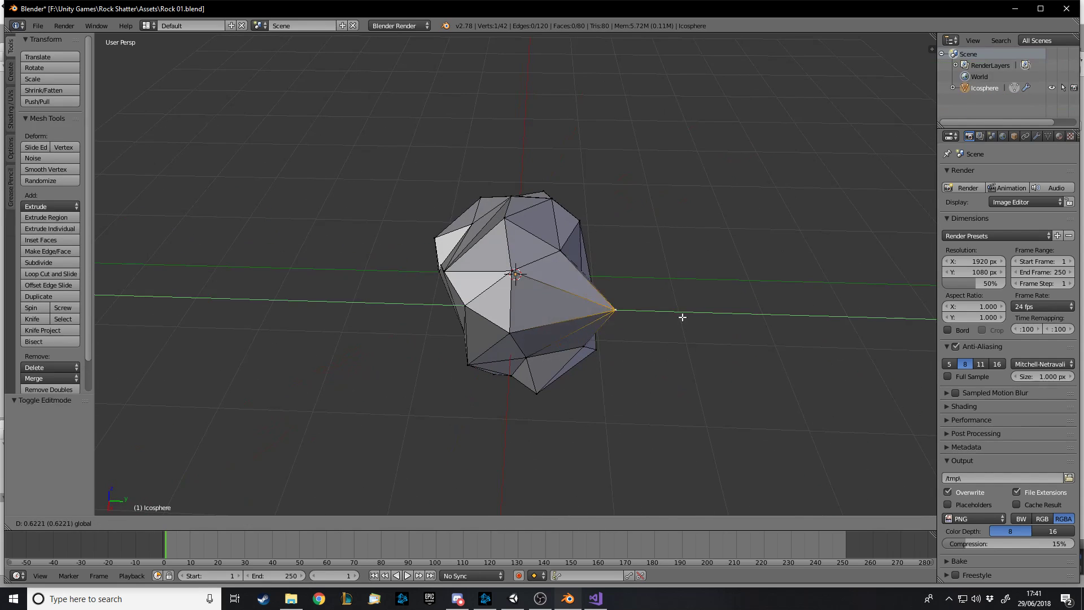
pyautogui.click(830, 313)
pyautogui.hotkey('ctrl', 'z')
# Examine the rock's vertices and faces from several sides with nothing left selected.
pyautogui.press('a')
pyautogui.moveTo(811, 273); pyautogui.dragTo(614, 226, button='middle')
pyautogui.scroll(2, 614, 226)
pyautogui.rightClick(392, 261)
pyautogui.press('a')
pyautogui.moveTo(673, 272); pyautogui.dragTo(501, 289, button='middle')
pyautogui.scroll(5, 515, 284)
pyautogui.moveTo(593, 303)
pyautogui.mouseDown(button='middle')
pyautogui.moveTo(554, 211)
pyautogui.moveTo(442, 228)
pyautogui.moveTo(452, 281)
pyautogui.moveTo(626, 225)
pyautogui.moveTo(606, 240)
pyautogui.moveTo(671, 288)
pyautogui.moveTo(564, 268)
pyautogui.moveTo(458, 269)
pyautogui.moveTo(432, 251)
pyautogui.mouseUp(button='middle')
pyautogui.scroll(-5, 617, 224)
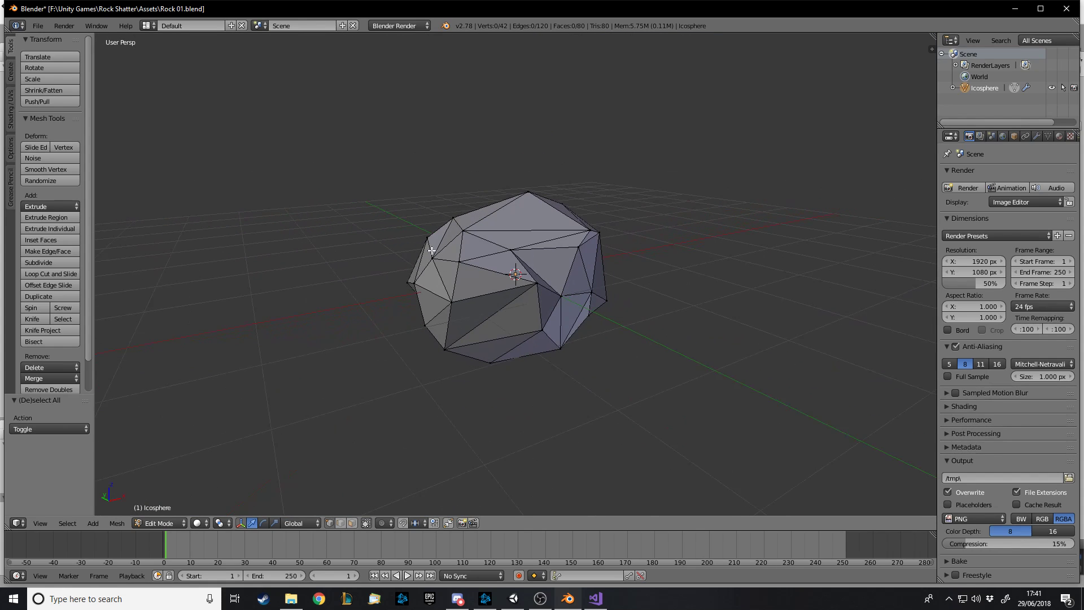
pyautogui.scroll(1, 557, 274)
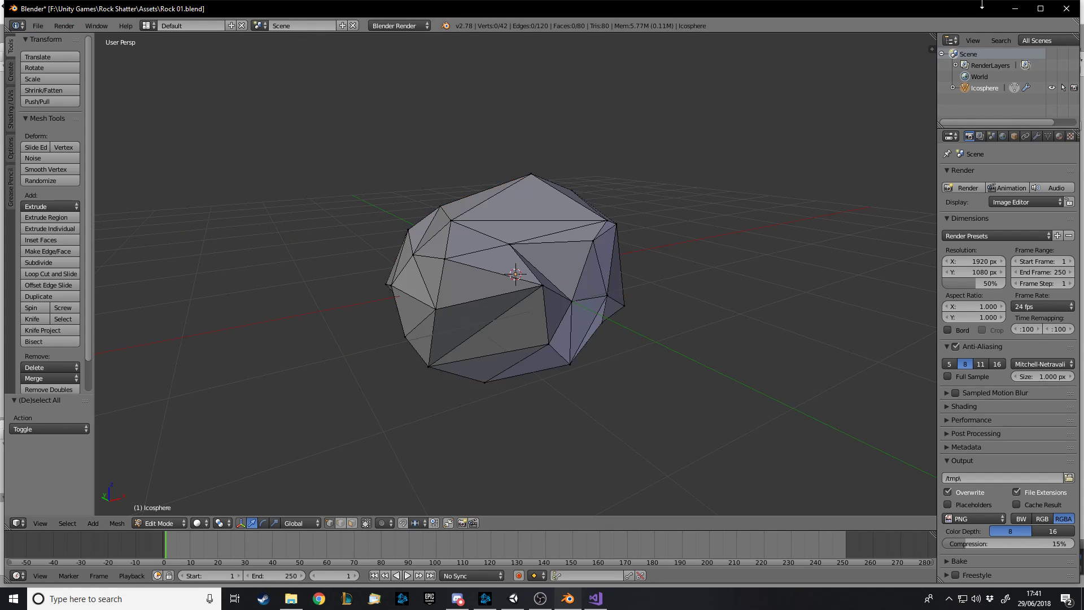
# Maximize the Blender window and return to Edit Mode on the rock mesh.
pyautogui.click(1041, 9)
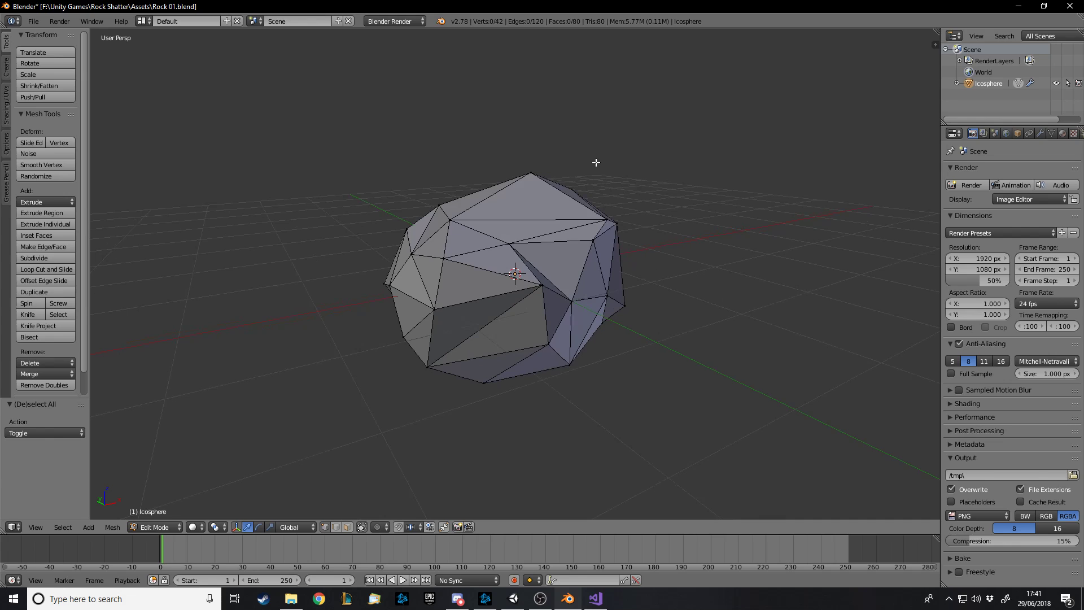
pyautogui.press('Tab')
pyautogui.press('Tab')
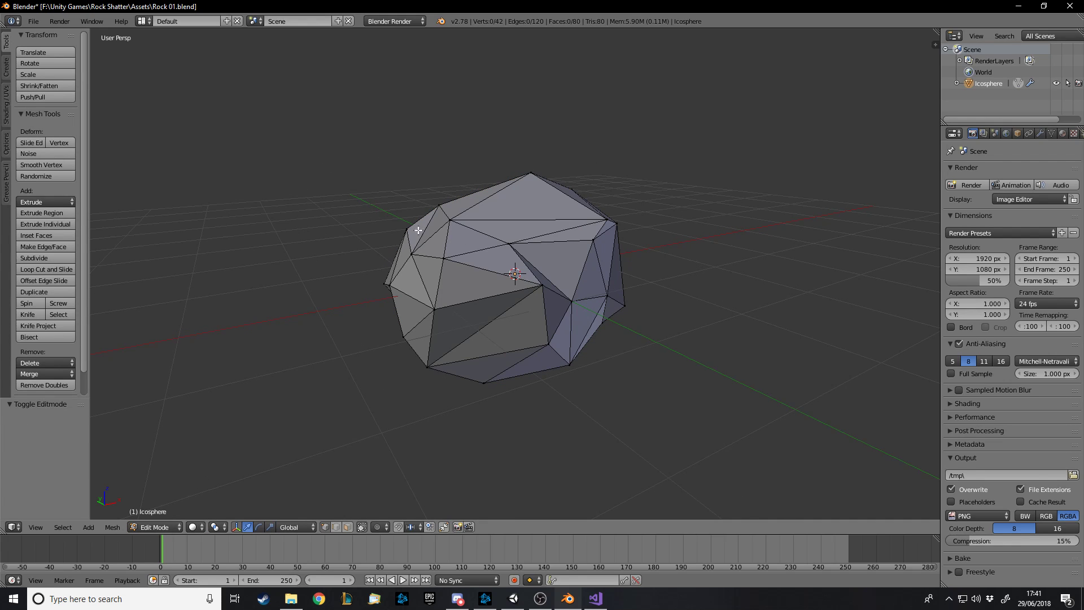
# Leave Edit Mode and put the rock back in Object Mode.
pyautogui.moveTo(608, 338); pyautogui.dragTo(622, 358, button='middle')
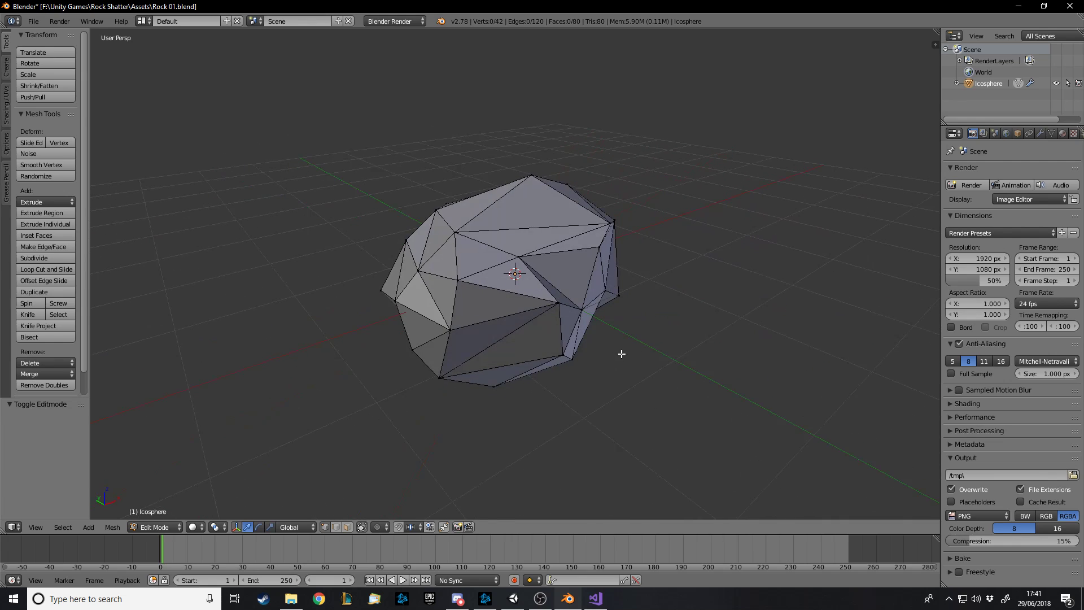
pyautogui.press('Tab')
pyautogui.moveTo(557, 337); pyautogui.dragTo(390, 397, button='middle')
pyautogui.click(163, 527)
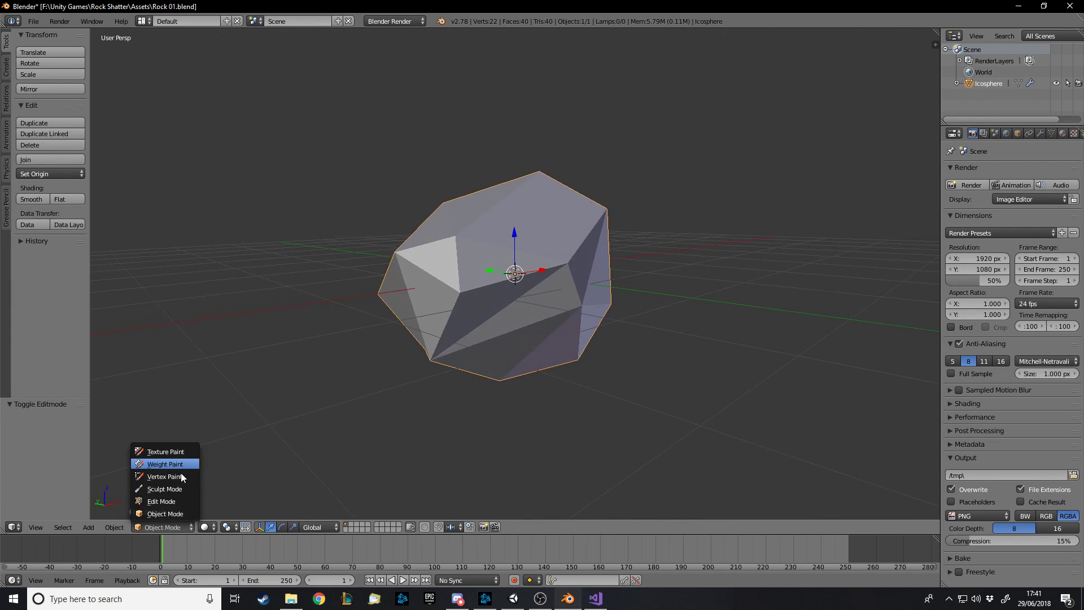
pyautogui.click(180, 514)
pyautogui.moveTo(324, 446); pyautogui.dragTo(429, 294, button='middle')
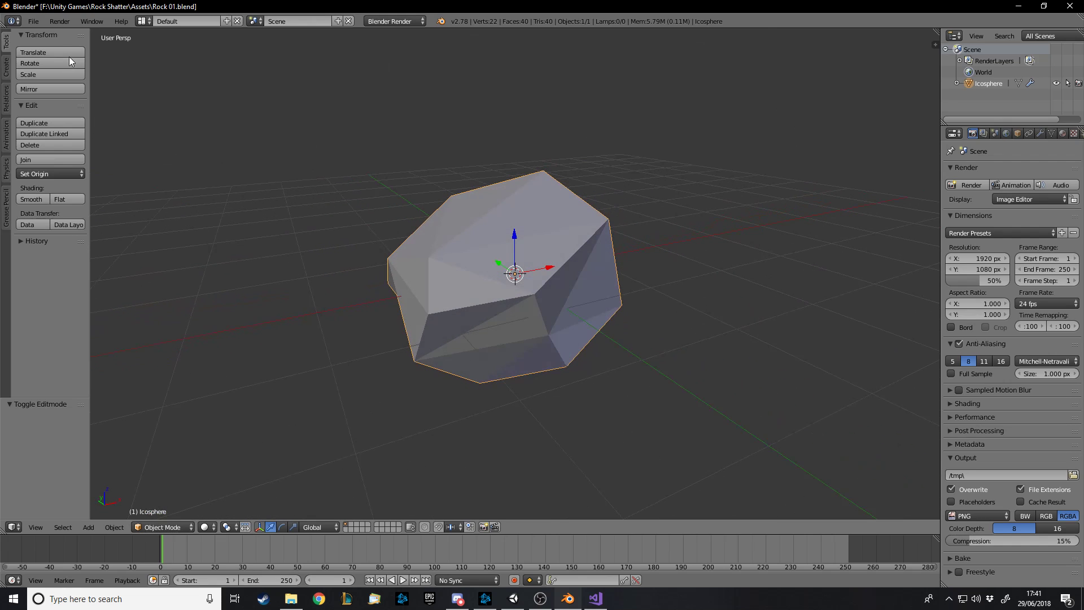
# Find the Cell Fracture add-on in the user preferences by searching for "cell" and enable it.
pyautogui.click(31, 21)
pyautogui.click(66, 147)
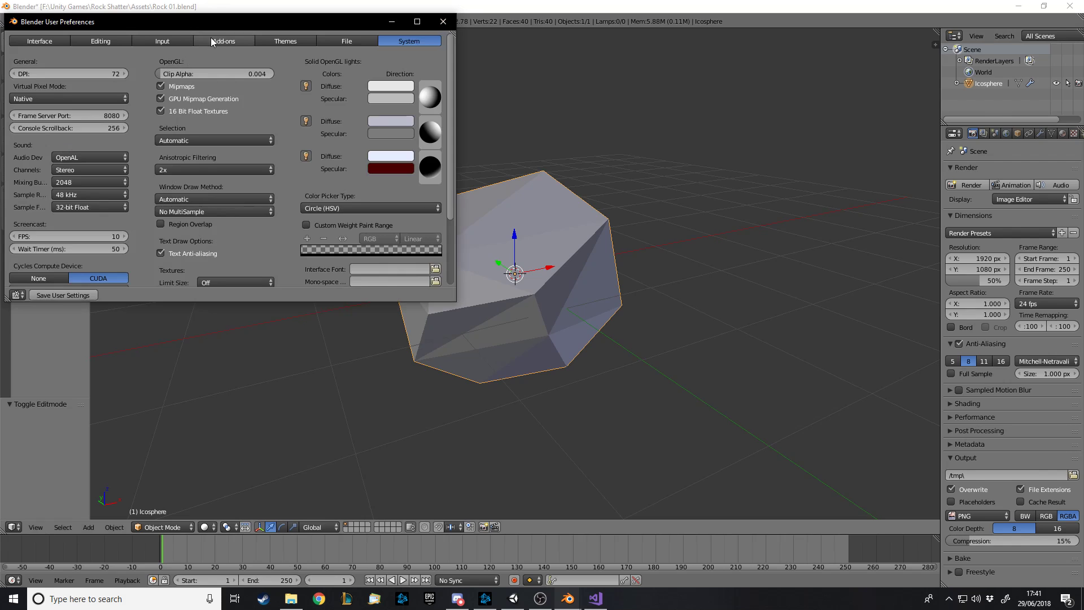
pyautogui.click(224, 41)
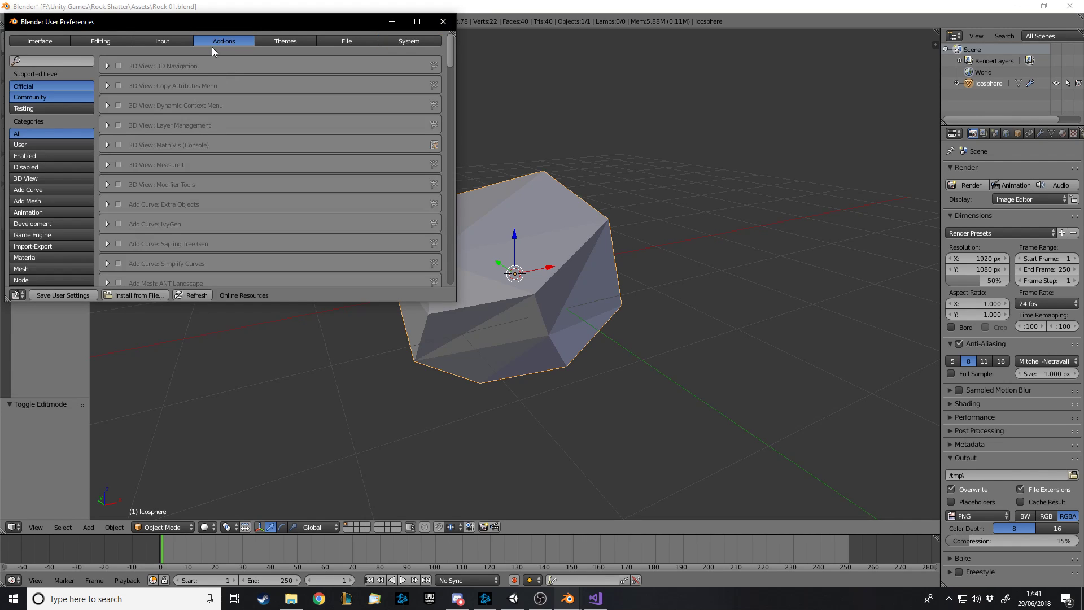
pyautogui.scroll(-2, 449, 59)
pyautogui.moveTo(448, 59)
pyautogui.mouseDown()
pyautogui.moveTo(446, 122)
pyautogui.moveTo(460, 94)
pyautogui.moveTo(446, 45)
pyautogui.mouseUp()
pyautogui.click(55, 60)
pyautogui.write('ce')
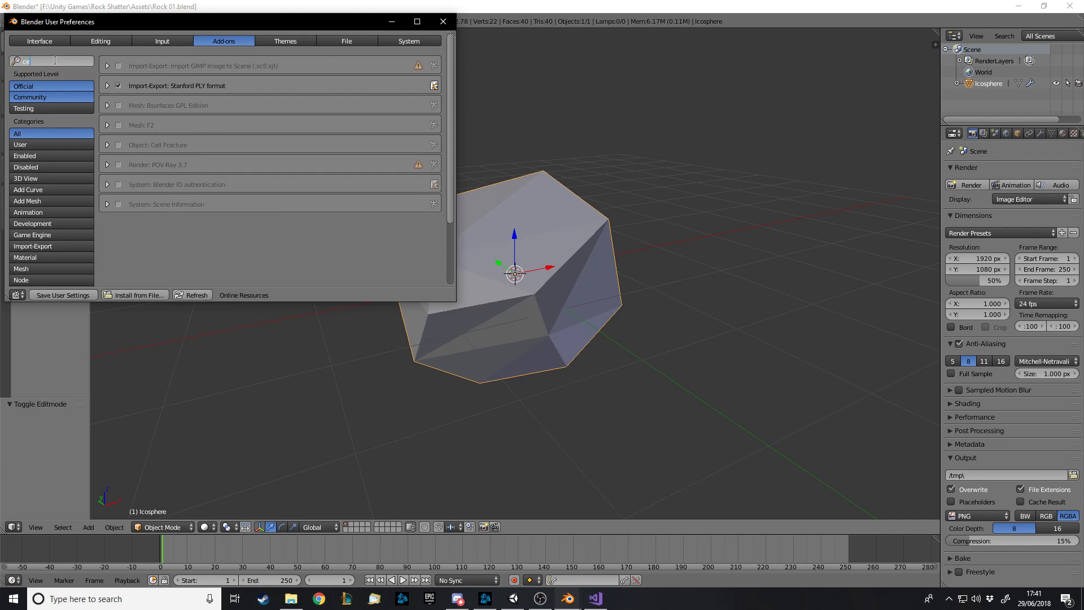
pyautogui.write('ll')
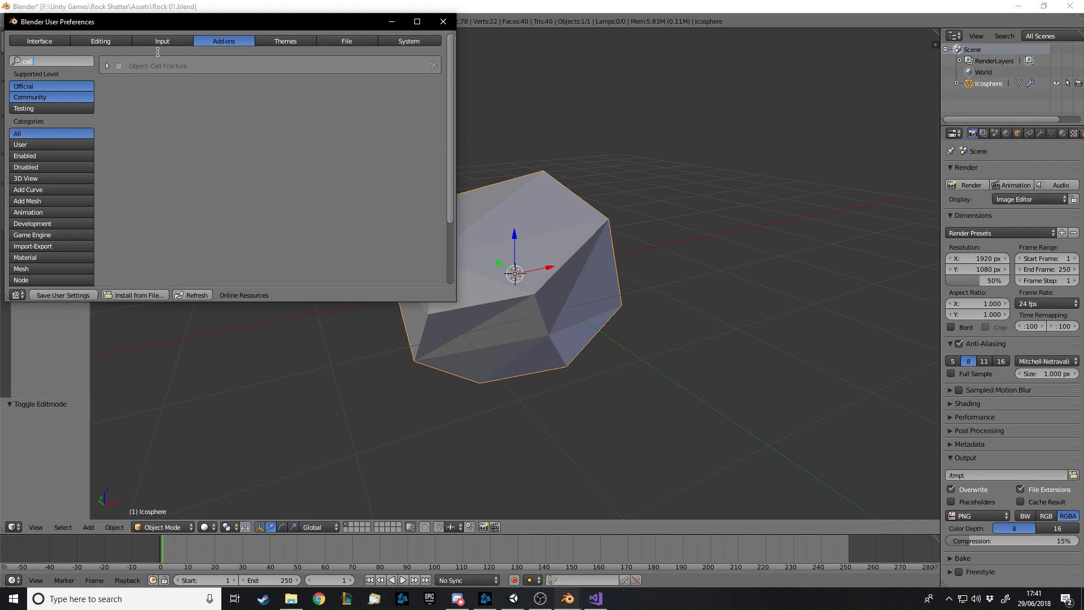
pyautogui.click(119, 66)
pyautogui.click(443, 21)
# Compare the rock's editable mesh with its Object Mode shape, ending in Object Mode.
pyautogui.scroll(2, 491, 268)
pyautogui.moveTo(552, 273)
pyautogui.mouseDown(button='middle')
pyautogui.moveTo(426, 260)
pyautogui.moveTo(433, 240)
pyautogui.moveTo(587, 308)
pyautogui.moveTo(564, 283)
pyautogui.mouseUp(button='middle')
pyautogui.press('Tab')
pyautogui.press('Tab')
pyautogui.press('Tab')
pyautogui.press('Tab')
pyautogui.press('Tab')
pyautogui.moveTo(507, 295)
pyautogui.mouseDown(button='middle')
pyautogui.moveTo(626, 282)
pyautogui.moveTo(564, 273)
pyautogui.moveTo(504, 315)
pyautogui.mouseUp(button='middle')
pyautogui.press('Tab')
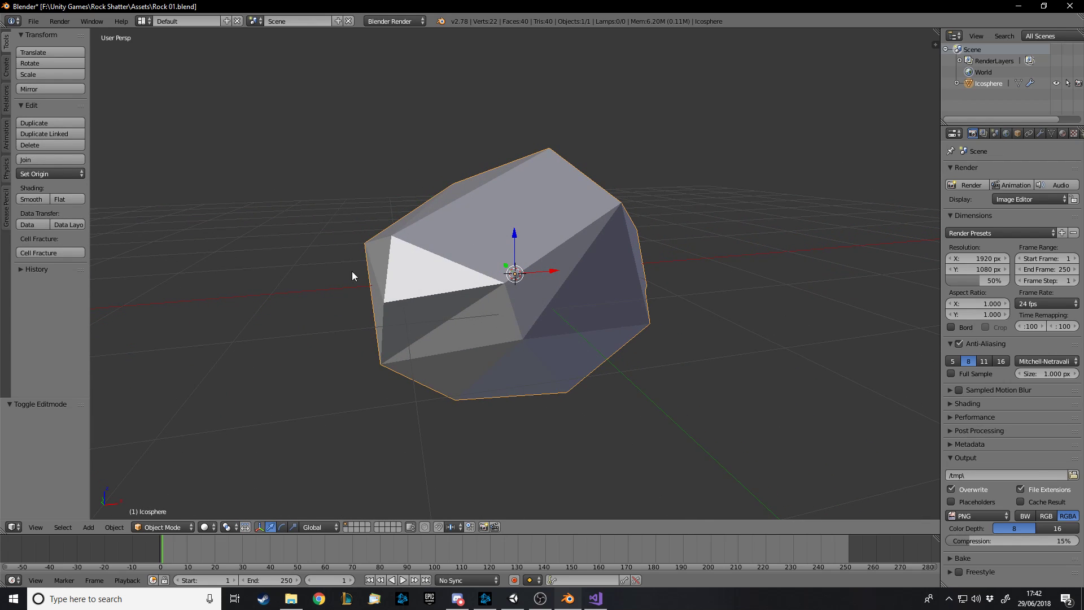
# Recentre the 3D cursor and run Cell Fracture on the selected rock, using Own Particles with a source limit of 100.
pyautogui.click(622, 110)
pyautogui.hotkey('shift', 'c')
pyautogui.press('a')
pyautogui.press('a')
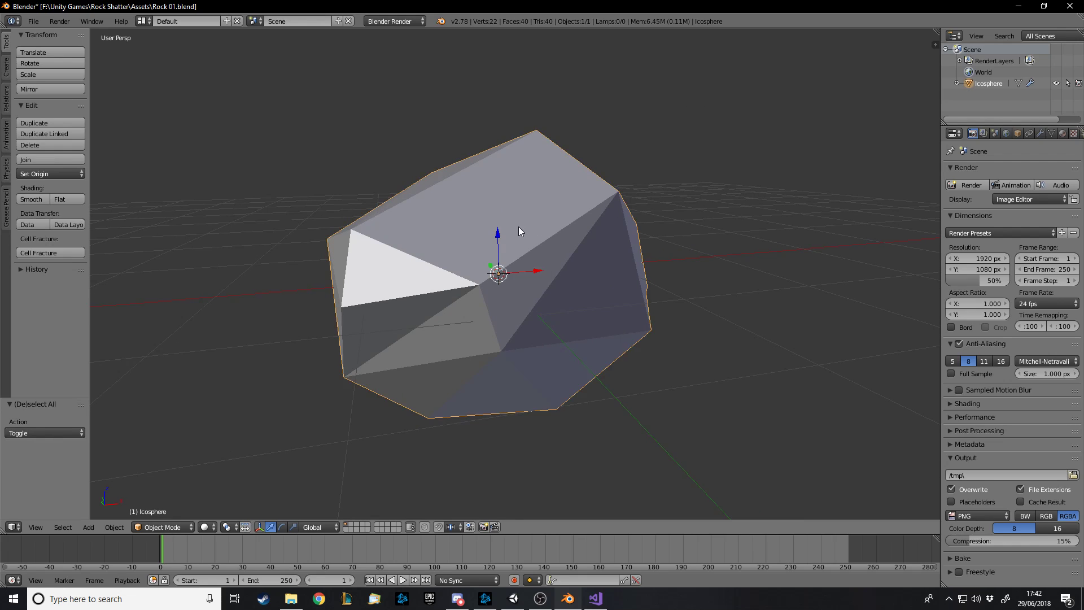
pyautogui.press('space')
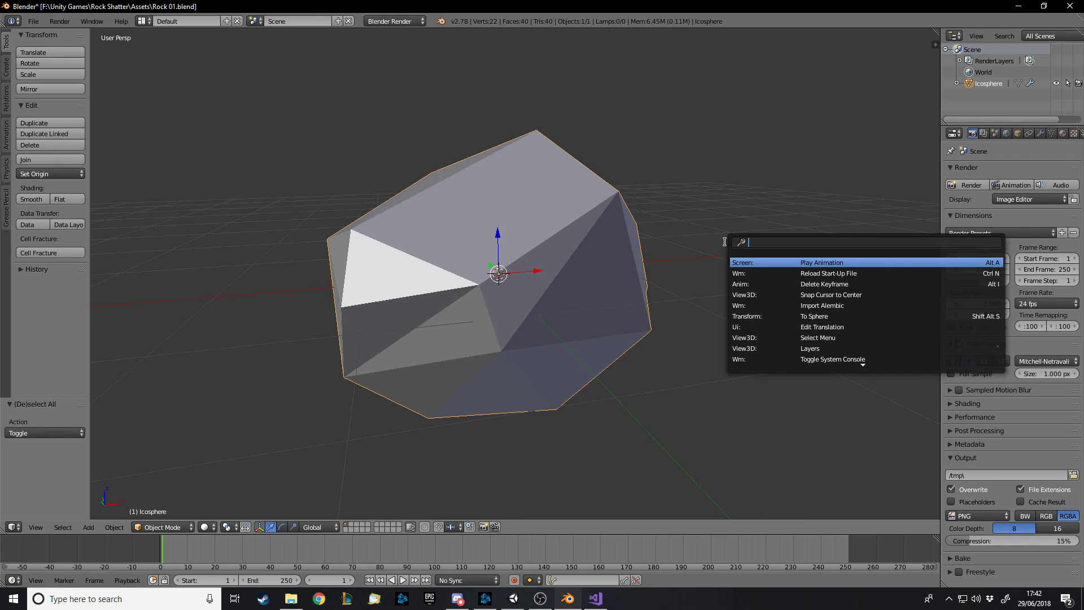
pyautogui.write('cell')
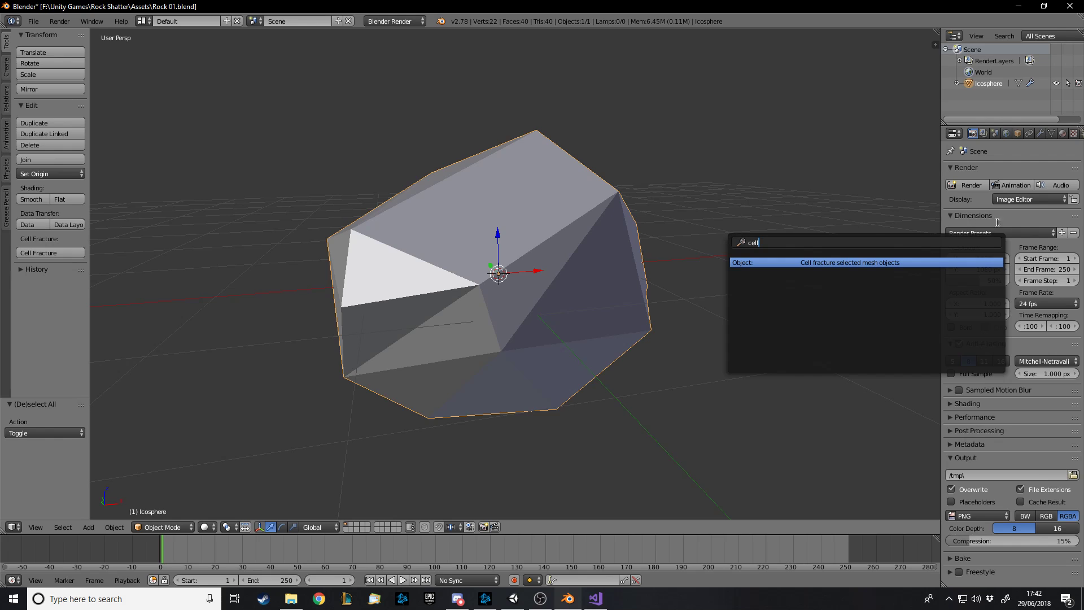
pyautogui.press('Return')
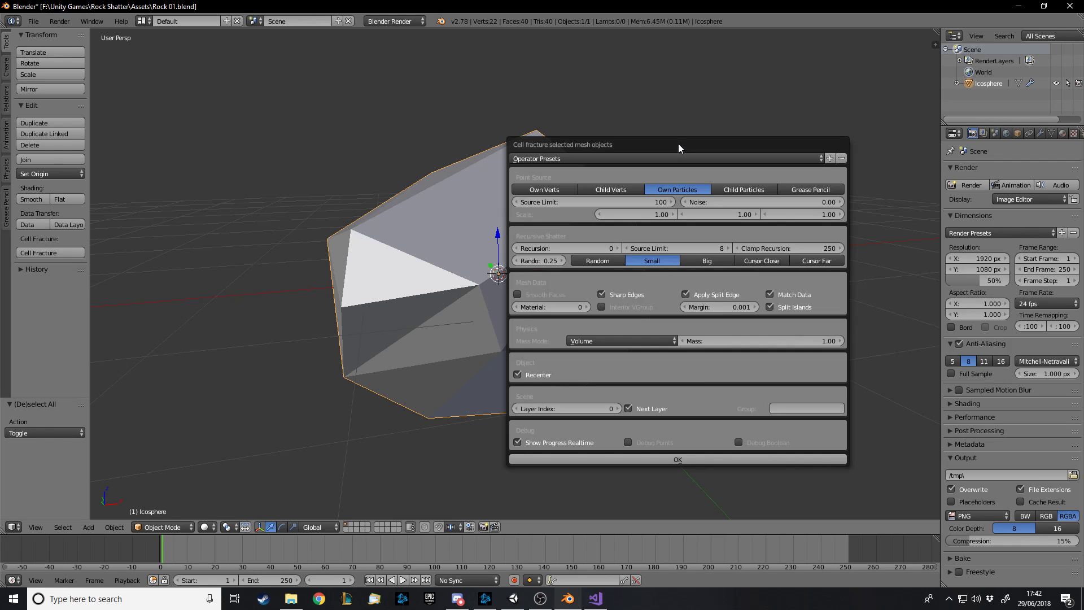
pyautogui.moveTo(697, 147); pyautogui.dragTo(240, 264)
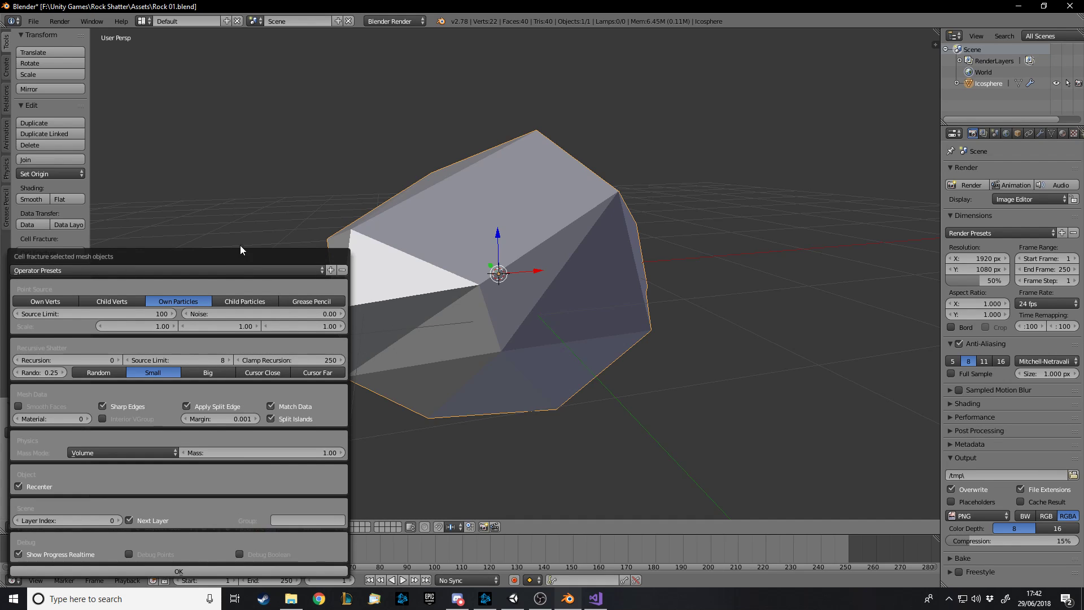
pyautogui.moveTo(240, 252); pyautogui.dragTo(236, 248)
pyautogui.click(188, 566)
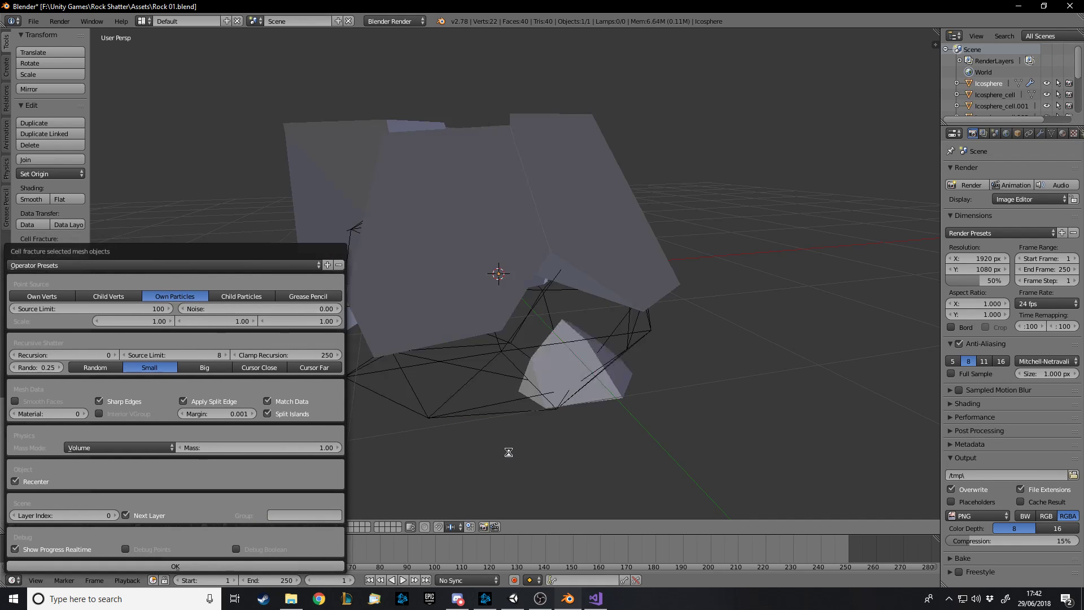
# View the rock's Decimate modifier settings and undo the cell fracture.
pyautogui.press('a')
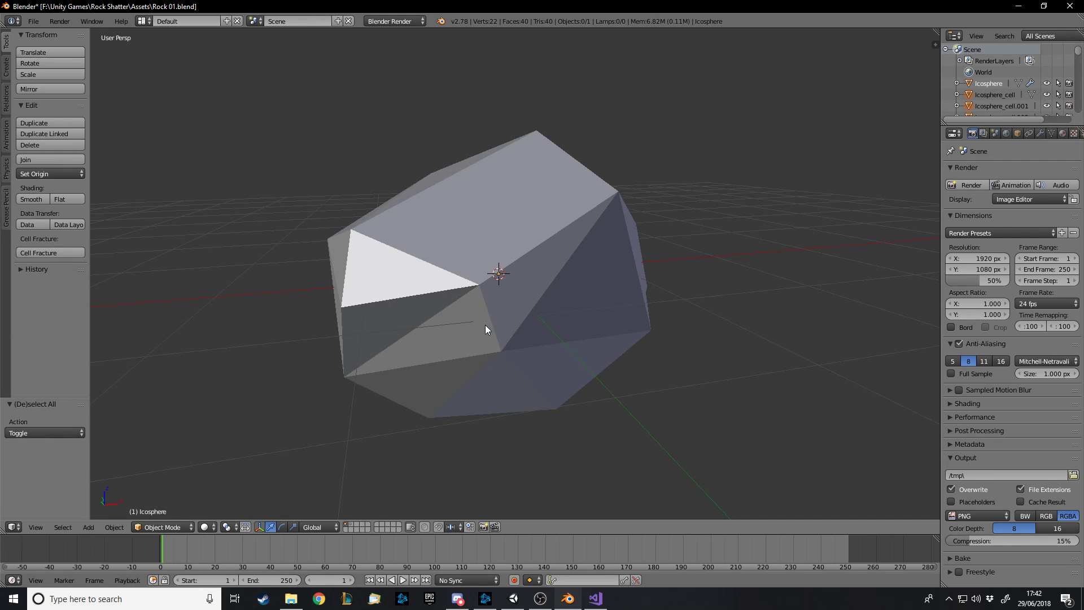
pyautogui.moveTo(380, 335); pyautogui.dragTo(335, 279, button='middle')
pyautogui.moveTo(581, 265); pyautogui.dragTo(525, 271, button='middle')
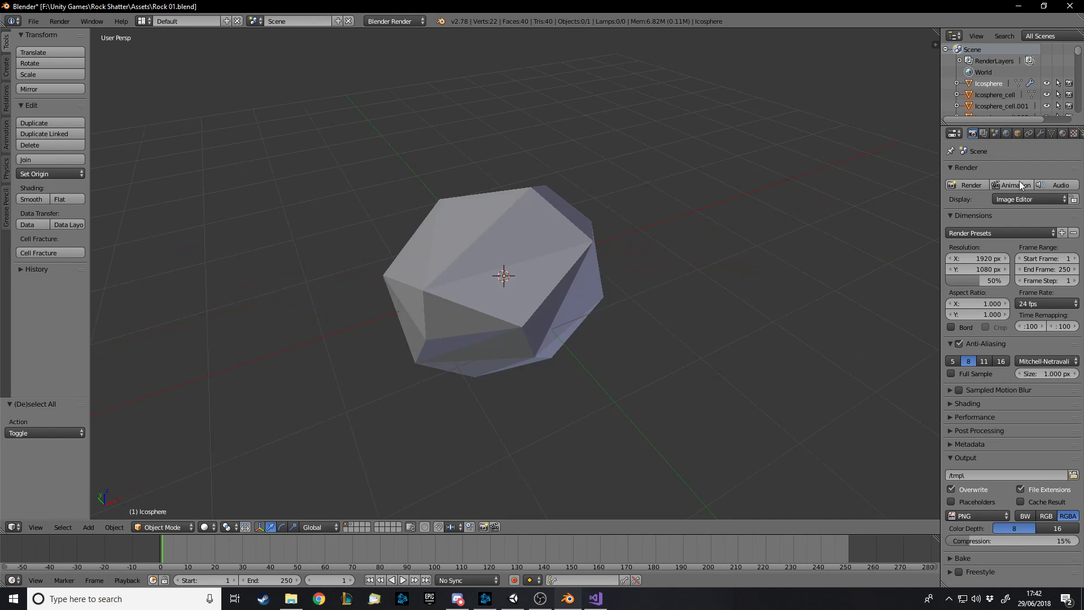
pyautogui.click(996, 133)
pyautogui.click(984, 134)
pyautogui.click(1041, 134)
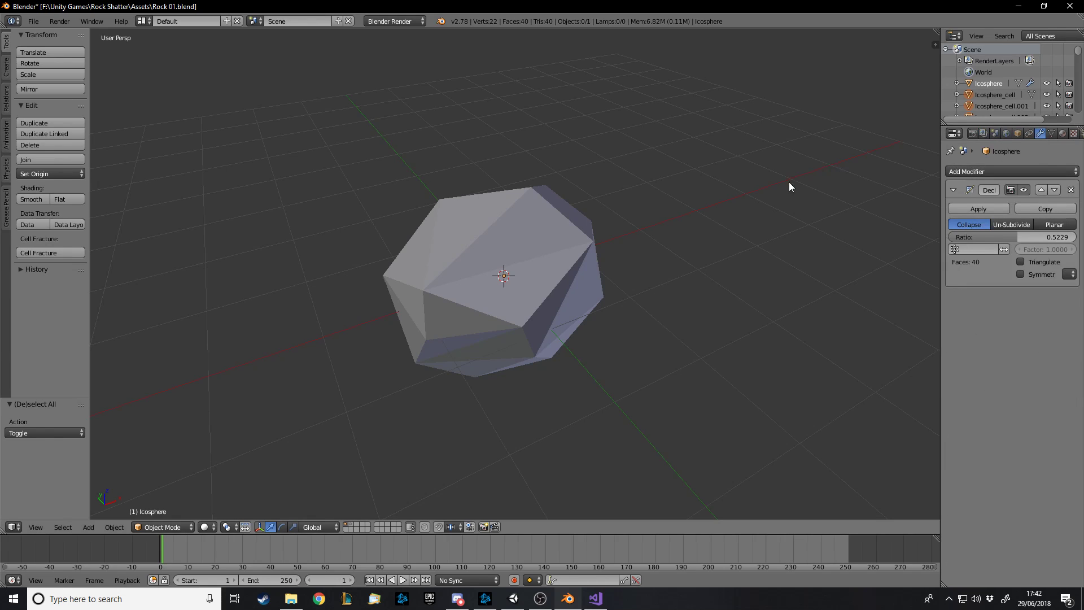
pyautogui.moveTo(983, 237); pyautogui.dragTo(1031, 236)
pyautogui.hotkey('ctrl', 'z')
pyautogui.hotkey('ctrl', 'z')
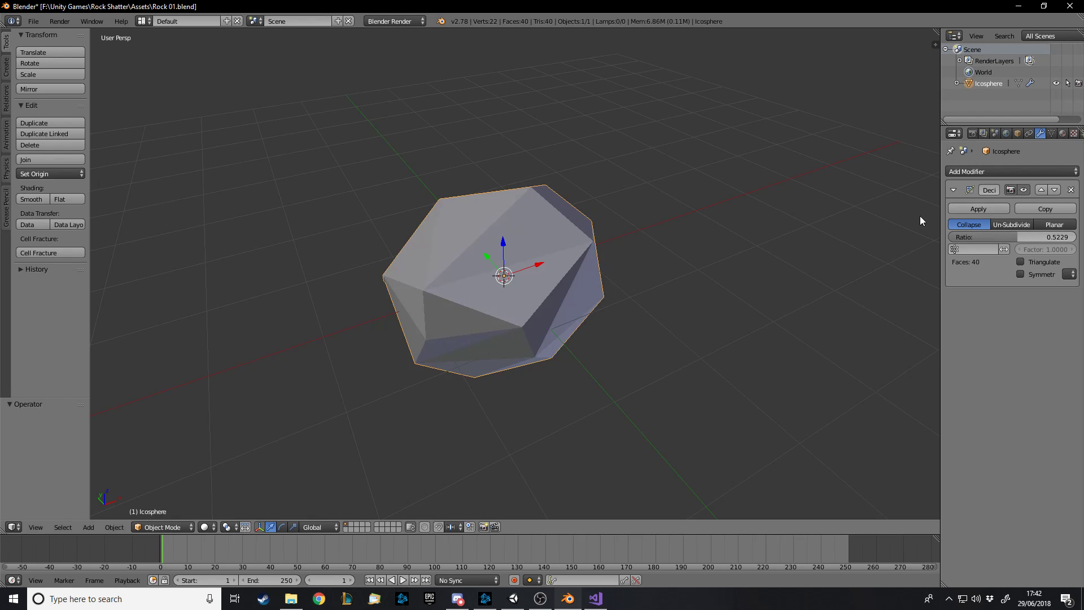
# Examine the unfractured rock's overall shape from several angles and distances.
pyautogui.moveTo(745, 192); pyautogui.dragTo(588, 129, button='middle')
pyautogui.scroll(2, 608, 275)
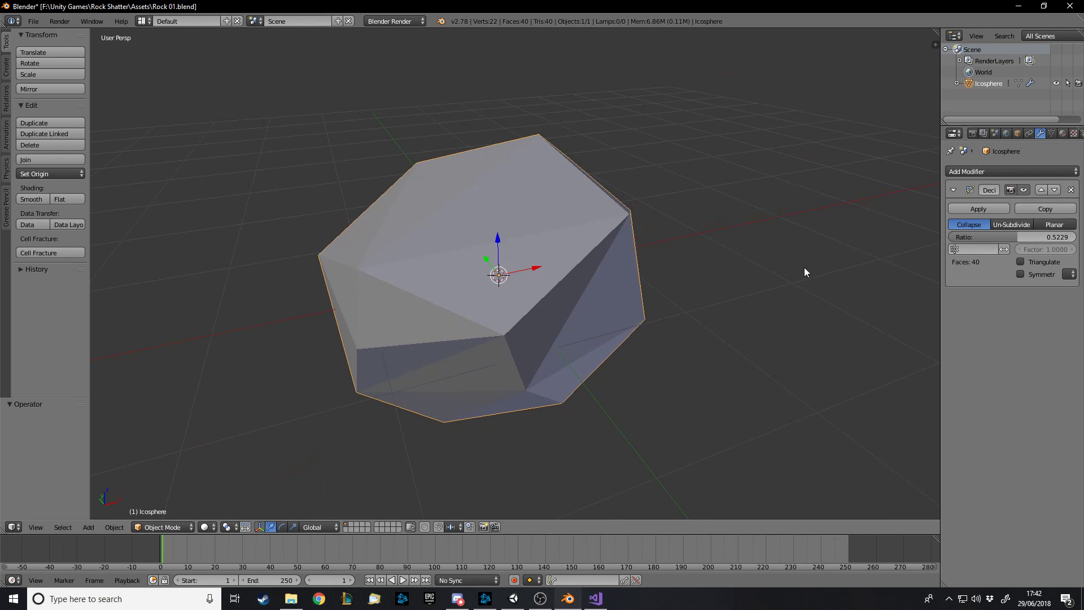
pyautogui.moveTo(734, 203); pyautogui.dragTo(688, 234, button='middle')
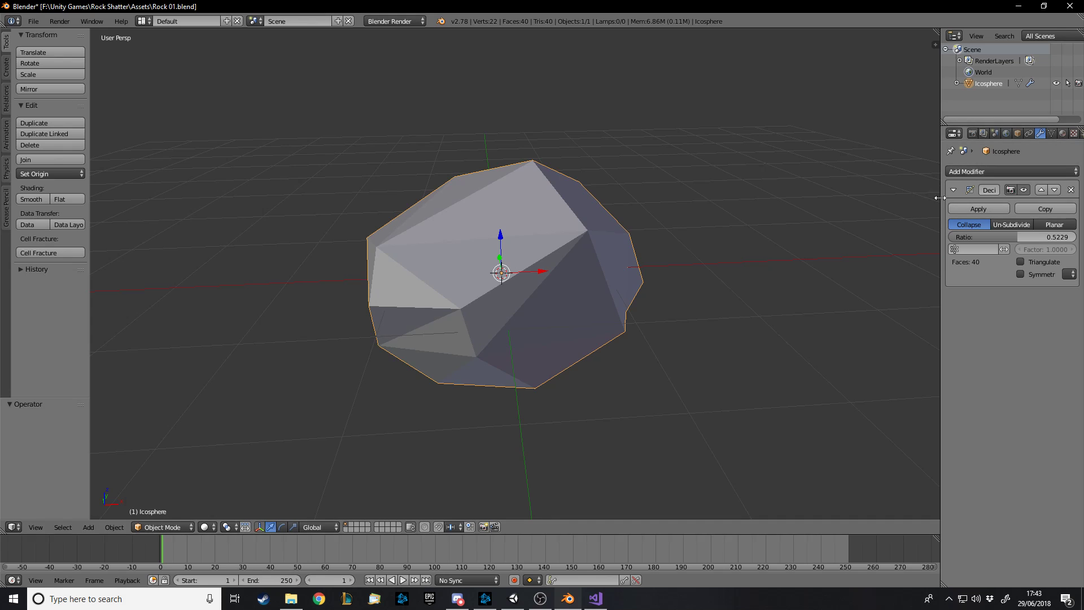
pyautogui.moveTo(632, 294); pyautogui.dragTo(1017, 466, button='middle')
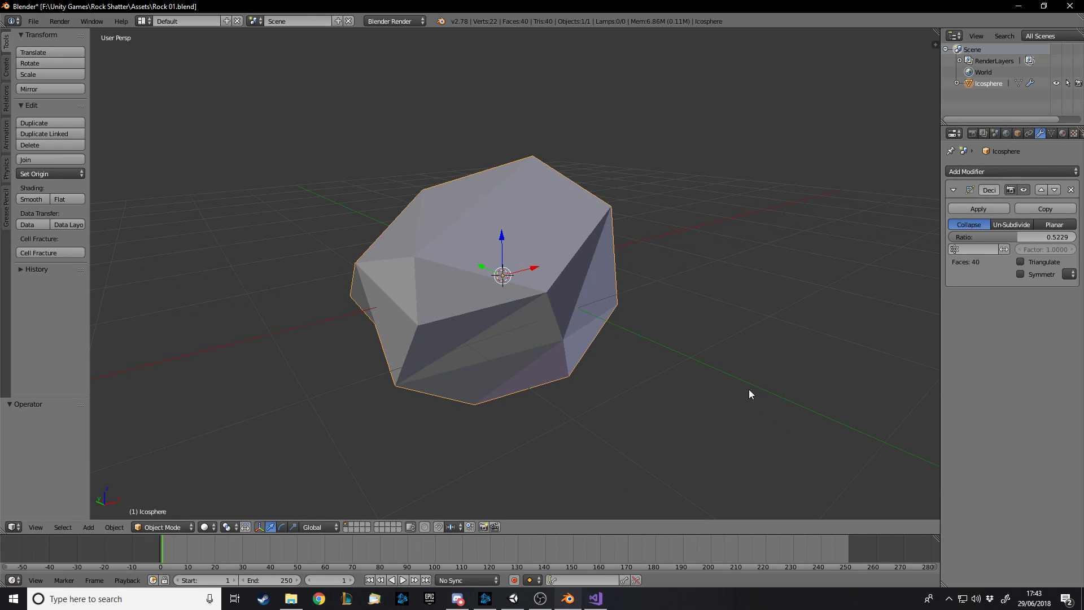
pyautogui.scroll(-2, 643, 283)
pyautogui.moveTo(643, 282); pyautogui.dragTo(442, 508, button='middle')
pyautogui.scroll(5, 659, 321)
pyautogui.scroll(-2, 659, 321)
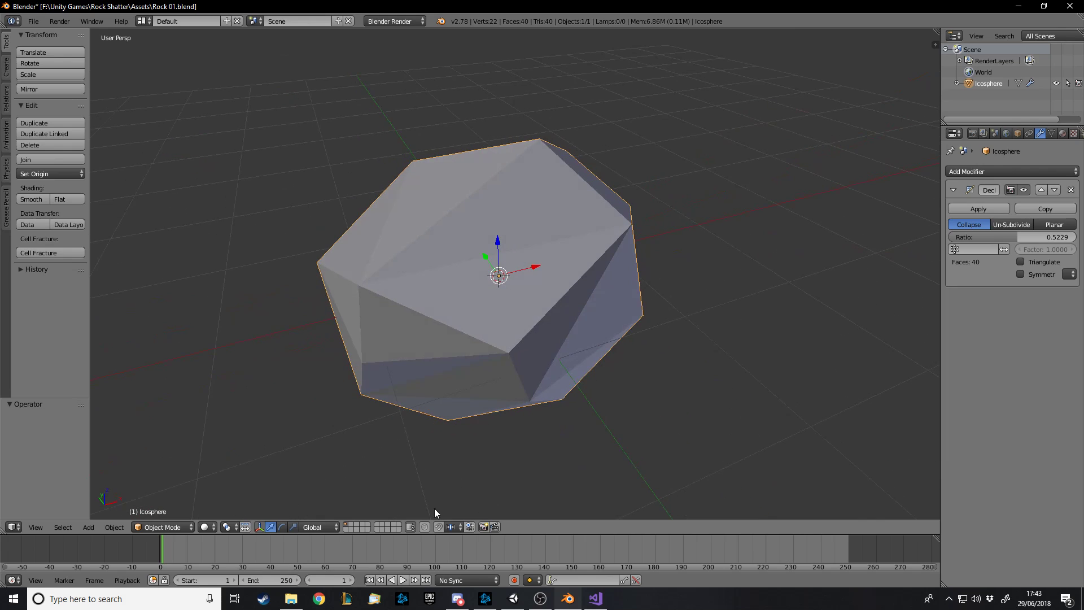
# Check the second layer, return to the first, and compare the rock's mesh in Edit and Object Mode.
pyautogui.click(352, 524)
pyautogui.click(346, 524)
pyautogui.press('Tab')
pyautogui.press('Tab')
pyautogui.press('Tab')
pyautogui.press('Tab')
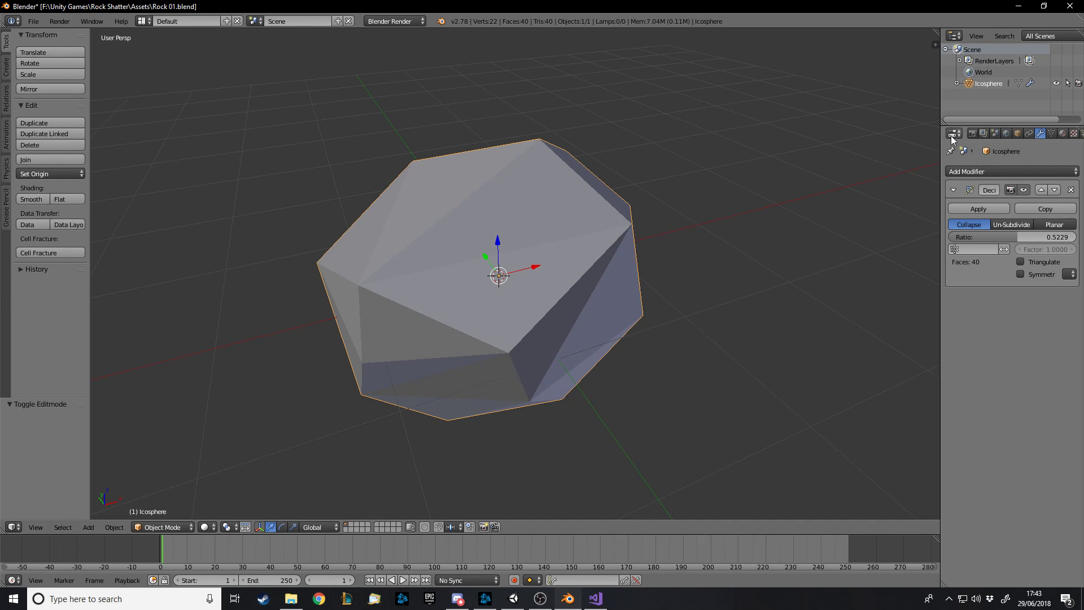
# Fracture the selected rock with Cell Fracture, using Own Particles, a source limit of 100 and the next layer for the pieces.
pyautogui.press('a')
pyautogui.press('a')
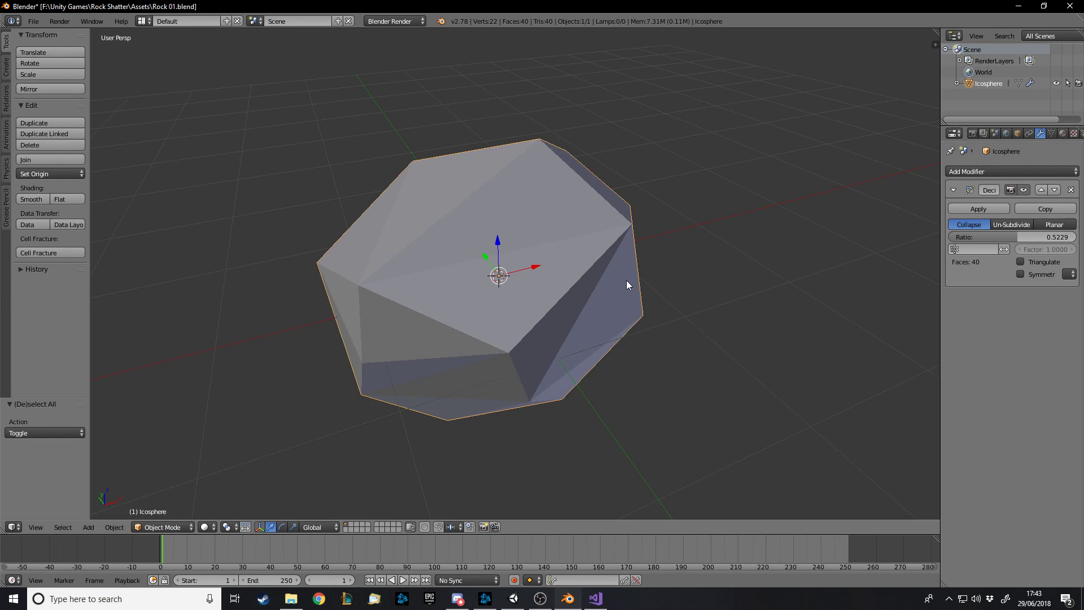
pyautogui.press('space')
pyautogui.press('Return')
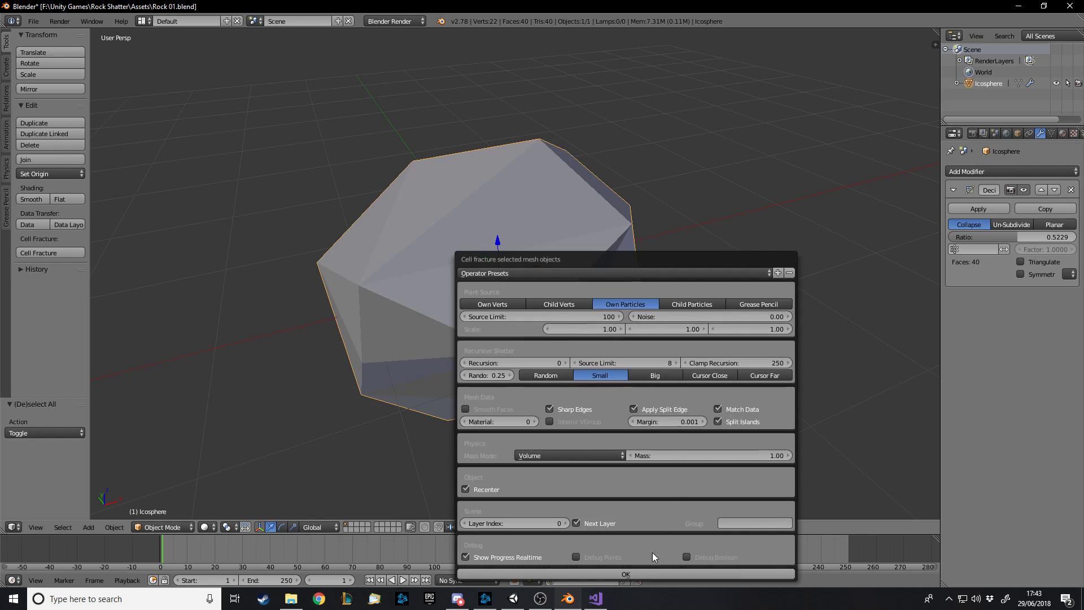
pyautogui.click(635, 575)
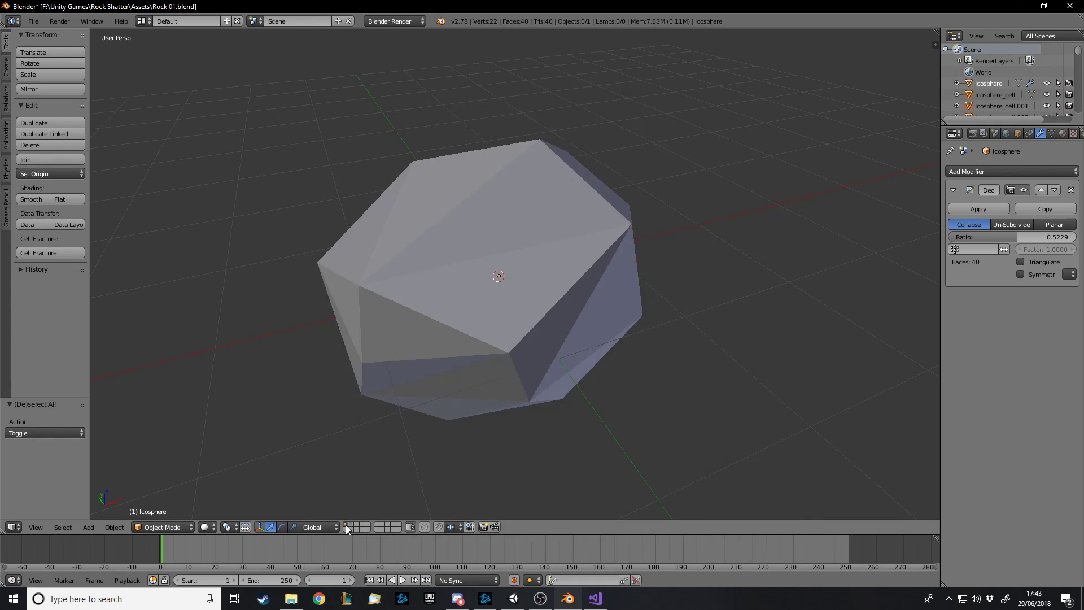
# Show the second layer and examine the fracture lines on the shattered rock.
pyautogui.rightClick(513, 308)
pyautogui.moveTo(661, 332); pyautogui.dragTo(506, 424, button='middle')
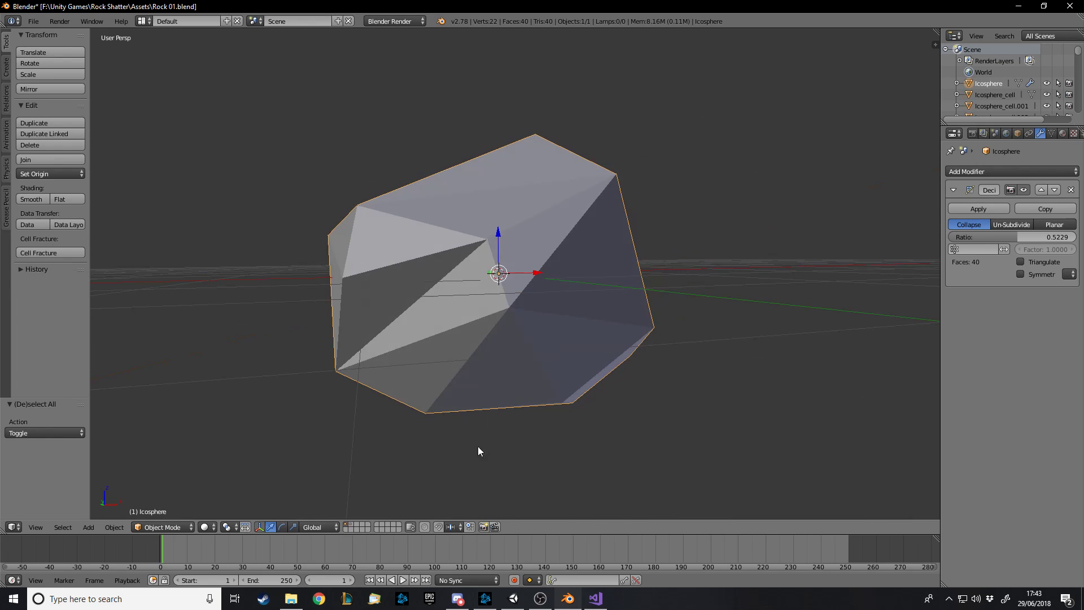
pyautogui.click(355, 528)
pyautogui.moveTo(577, 171); pyautogui.dragTo(595, 219, button='middle')
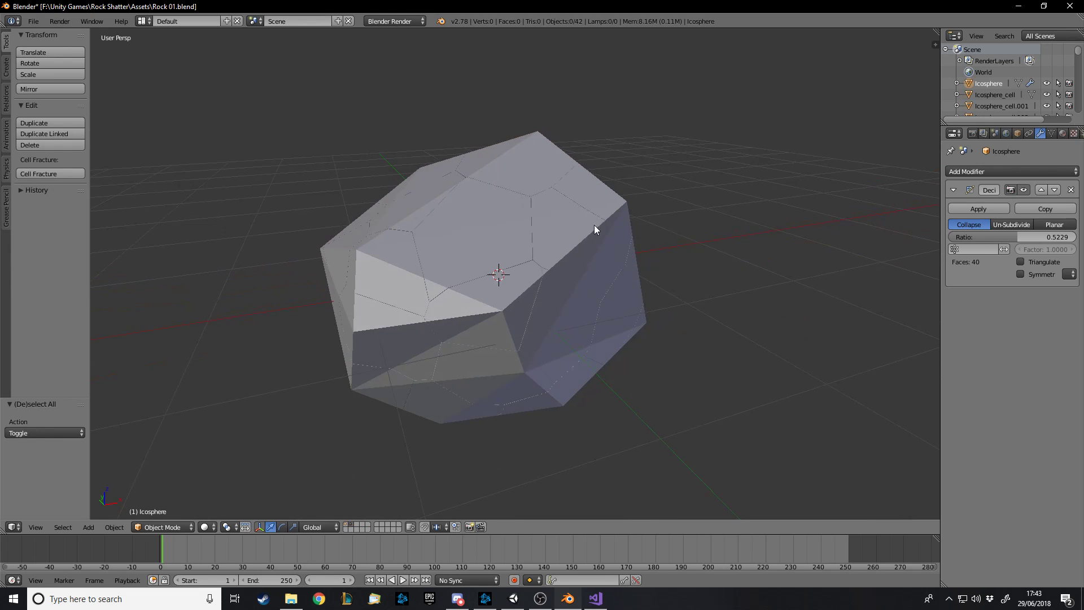
pyautogui.scroll(3, 580, 280)
pyautogui.scroll(-2, 580, 280)
pyautogui.press('a')
# Try to move a single shard away from the fractured rock, and undo the move.
pyautogui.press('a')
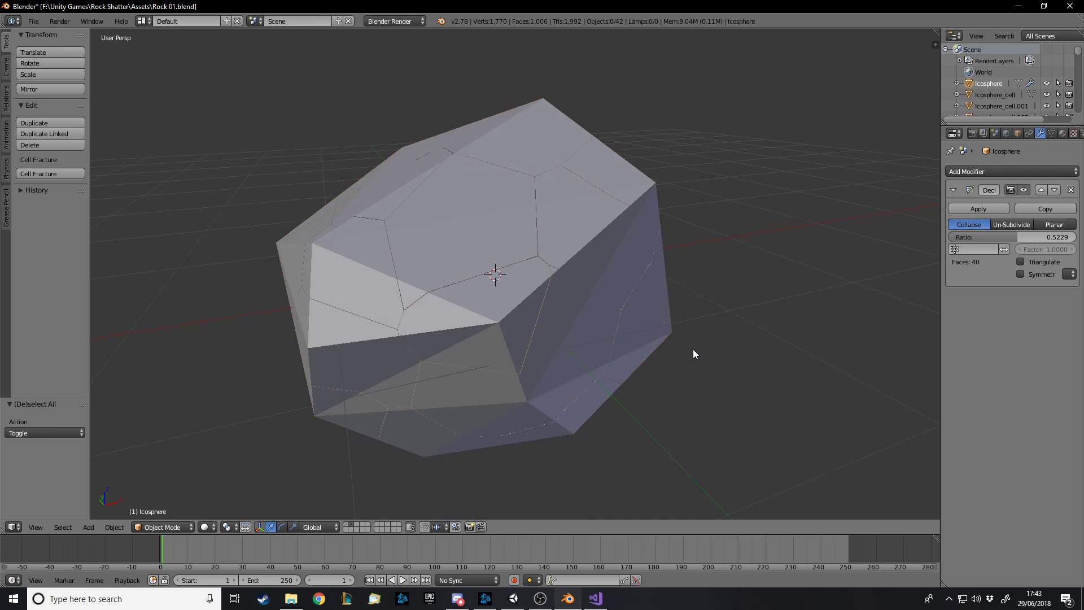
pyautogui.moveTo(689, 351); pyautogui.dragTo(643, 316, button='middle')
pyautogui.press('a')
pyautogui.press('a')
pyautogui.press('a')
pyautogui.moveTo(536, 212); pyautogui.dragTo(639, 305, button='middle')
pyautogui.rightClick(638, 305)
pyautogui.moveTo(630, 226); pyautogui.dragTo(641, 104)
pyautogui.press('g')
pyautogui.rightClick(716, 175)
pyautogui.moveTo(777, 178); pyautogui.dragTo(463, 291, button='middle')
pyautogui.moveTo(474, 302); pyautogui.dragTo(572, 316, button='middle')
pyautogui.hotkey('ctrl', 'z')
# Switch back to the first layer and select the original rock.
pyautogui.moveTo(734, 294); pyautogui.dragTo(606, 264, button='middle')
pyautogui.press('a')
pyautogui.press('a')
pyautogui.press('a')
pyautogui.scroll(-3, 740, 275)
pyautogui.moveTo(740, 274); pyautogui.dragTo(399, 494, button='middle')
pyautogui.click(346, 524)
pyautogui.click(352, 524)
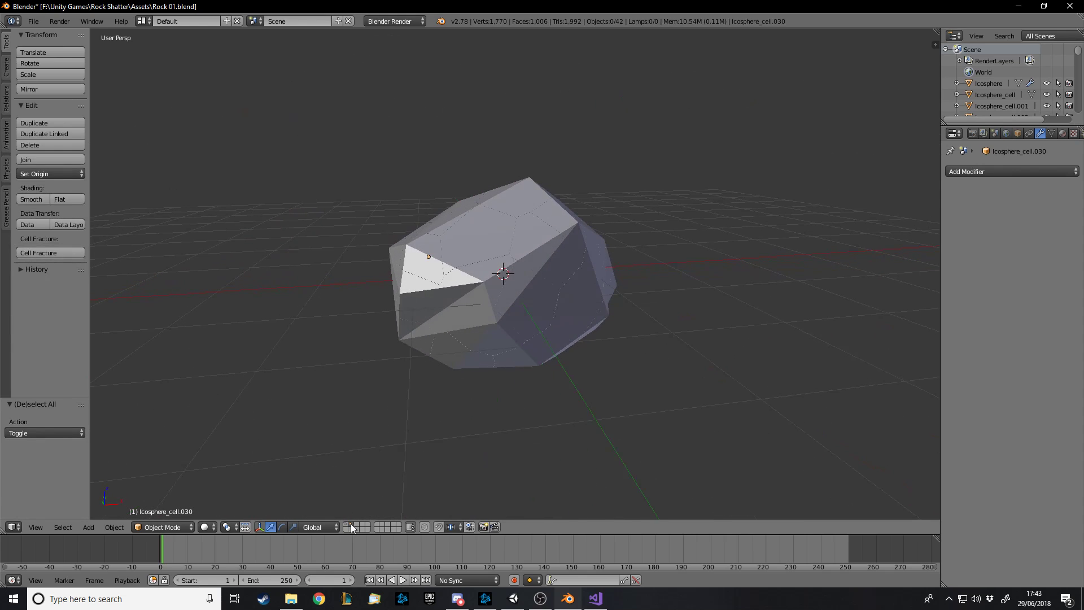
pyautogui.click(346, 525)
pyautogui.press('a')
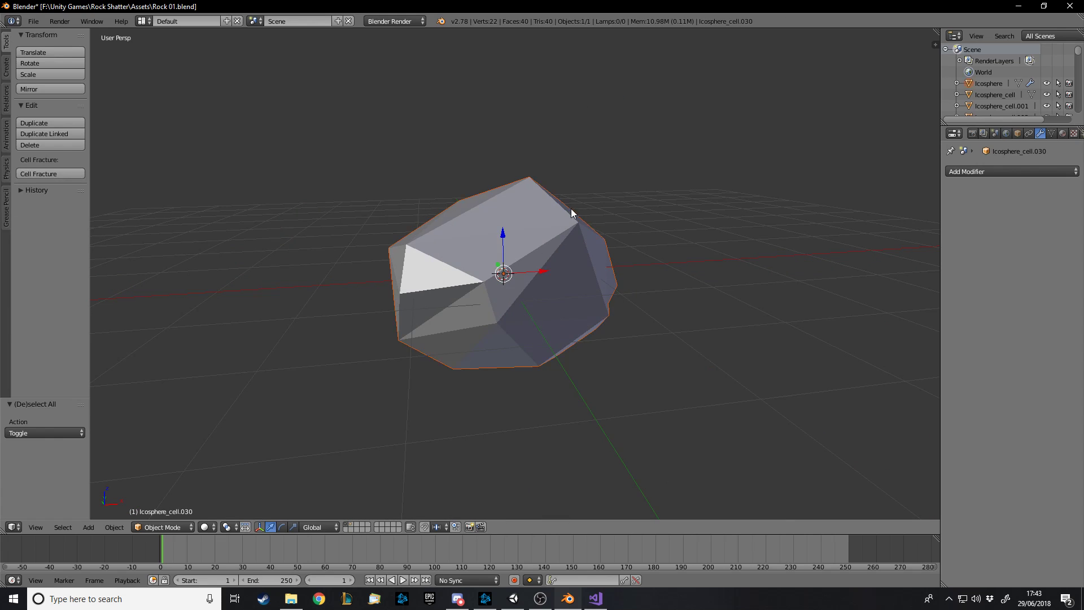
# Start saving the Blender file under a new name and browse to the Rock Shatter project's Assets folder.
pyautogui.scroll(3, 569, 212)
pyautogui.scroll(-1, 555, 257)
pyautogui.click(59, 21)
pyautogui.moveTo(33, 20)
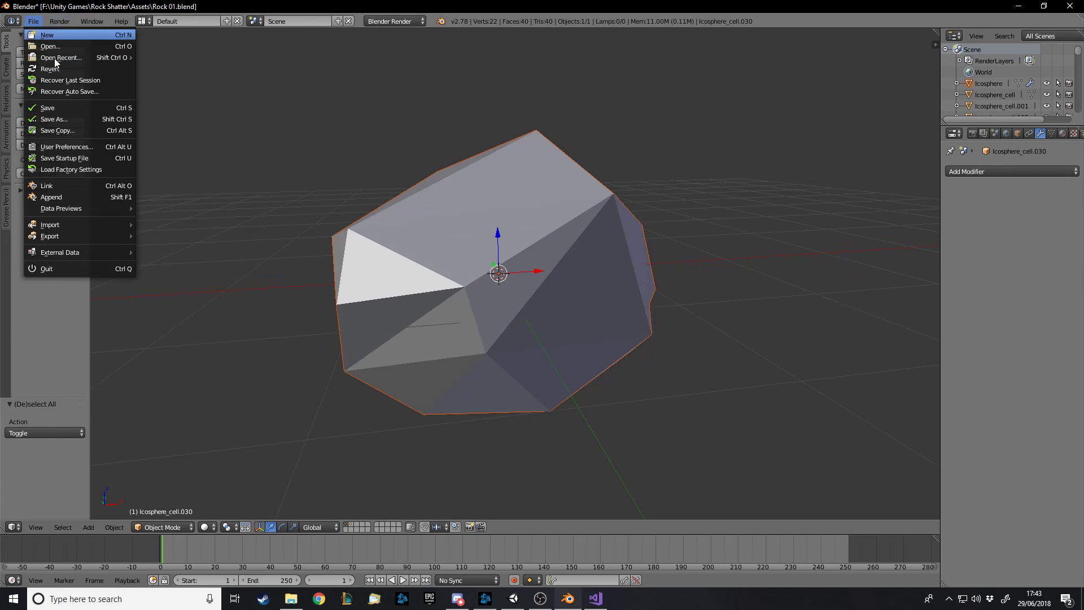
pyautogui.click(74, 123)
pyautogui.click(174, 80)
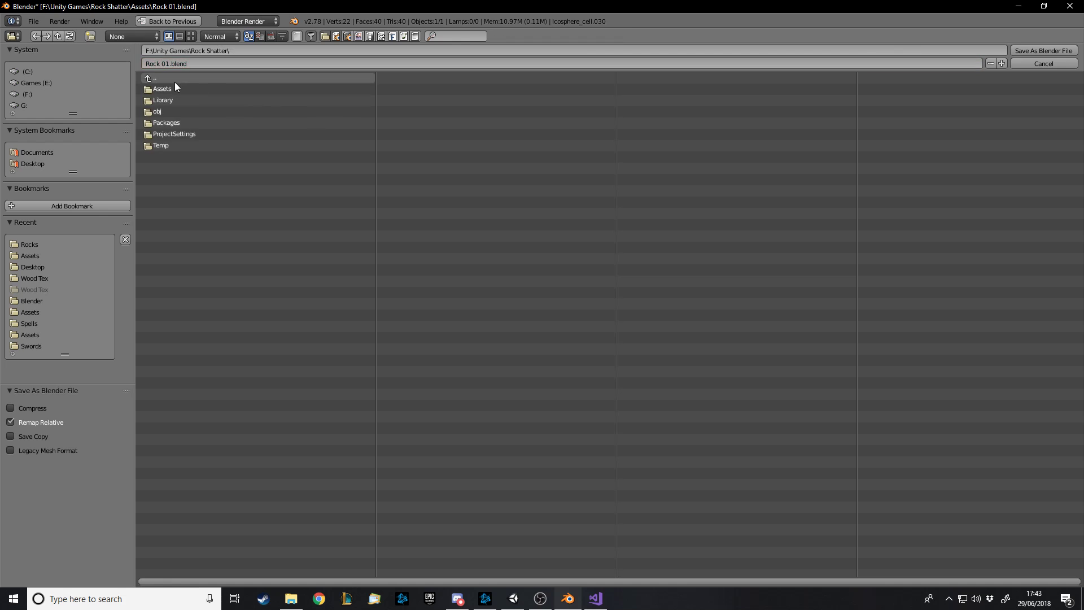
pyautogui.click(168, 80)
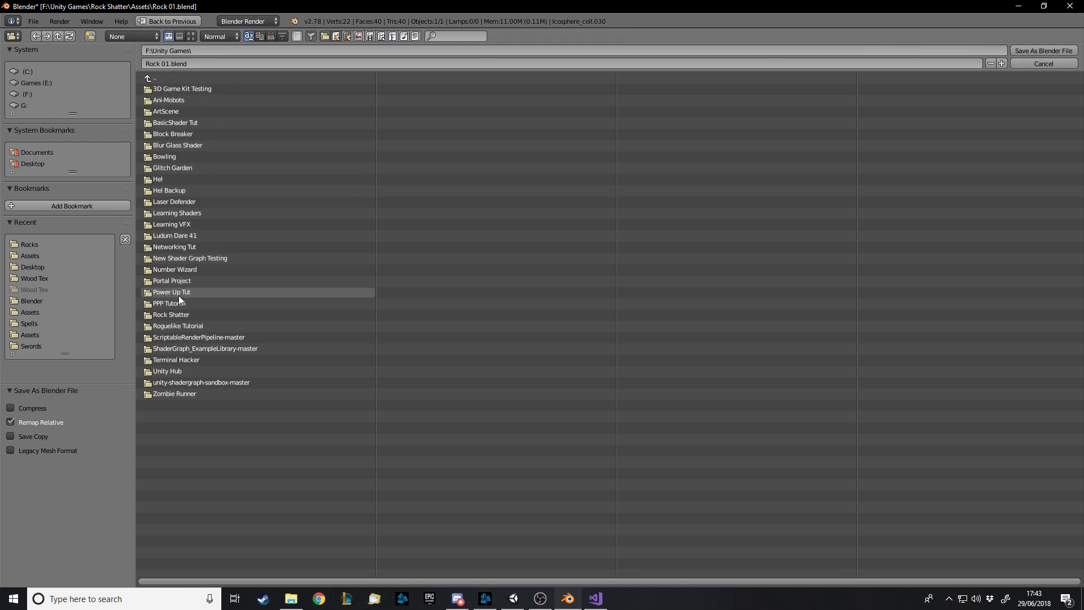
pyautogui.click(172, 312)
pyautogui.click(192, 89)
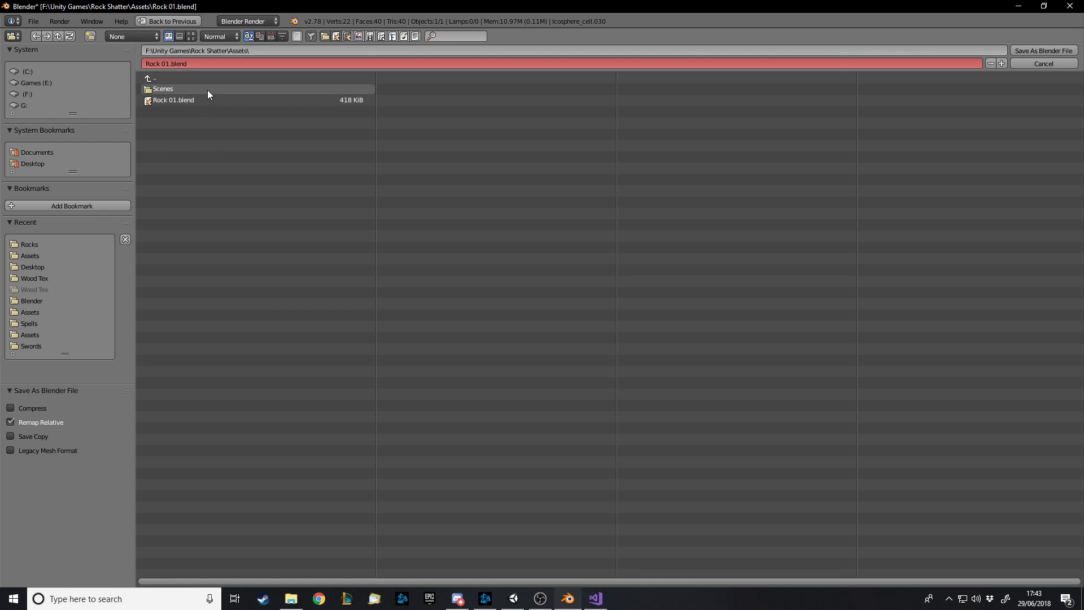
# Save the file as Rock 01 Shattered.blend and close Blender to return to Unity.
pyautogui.click(201, 64)
pyautogui.click(169, 63)
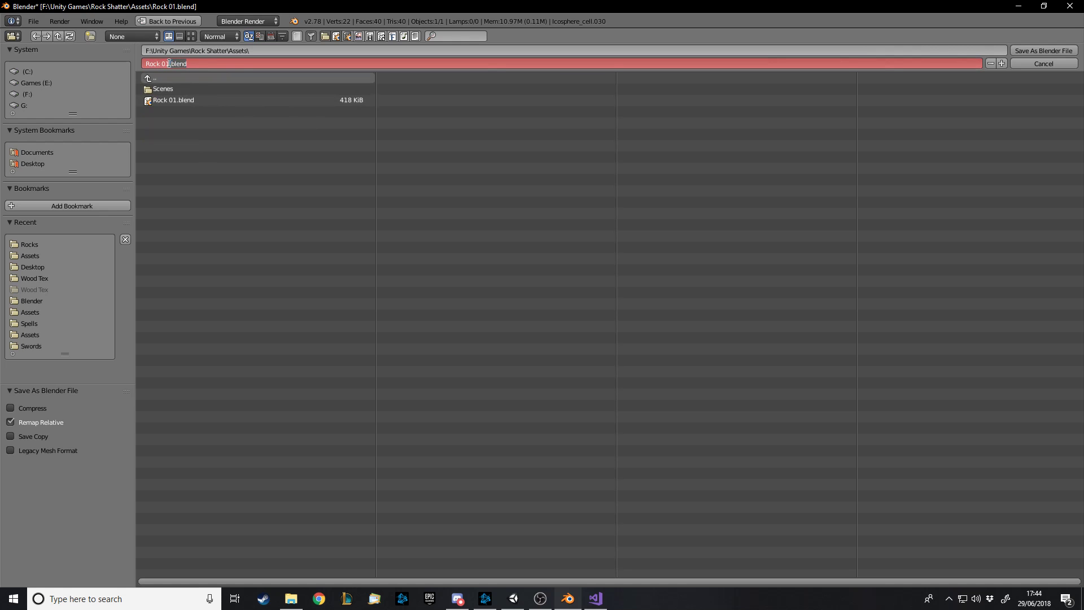
pyautogui.press('BackSpace')
pyautogui.write('Shattered')
pyautogui.press('Return')
pyautogui.click(1045, 51)
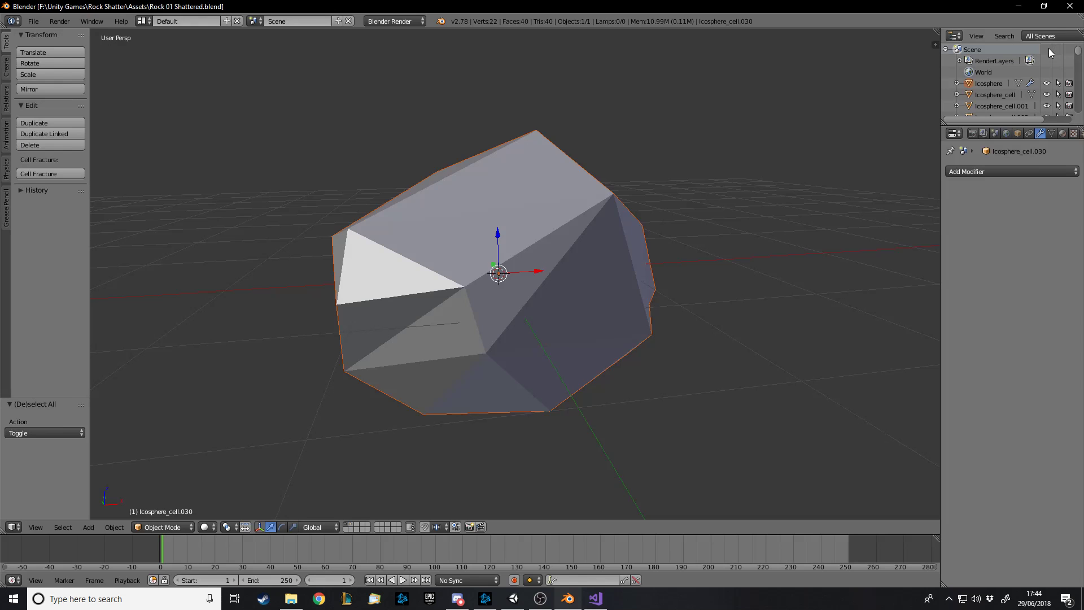
pyautogui.click(1066, 6)
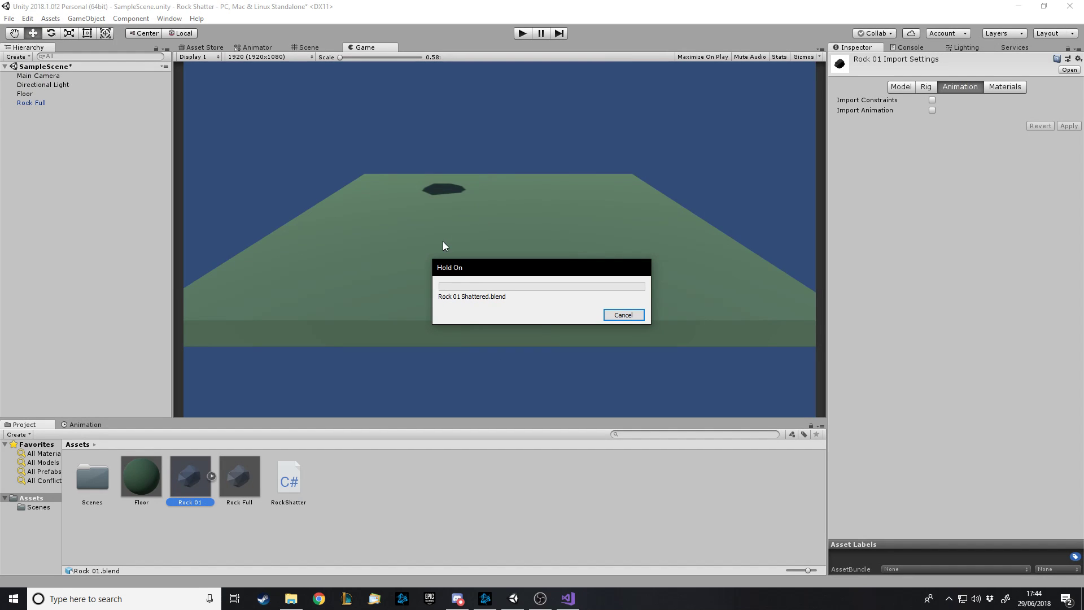
# Delete Rock Full from the scene and the Rock 01 model from the project's assets.
pyautogui.click(36, 103)
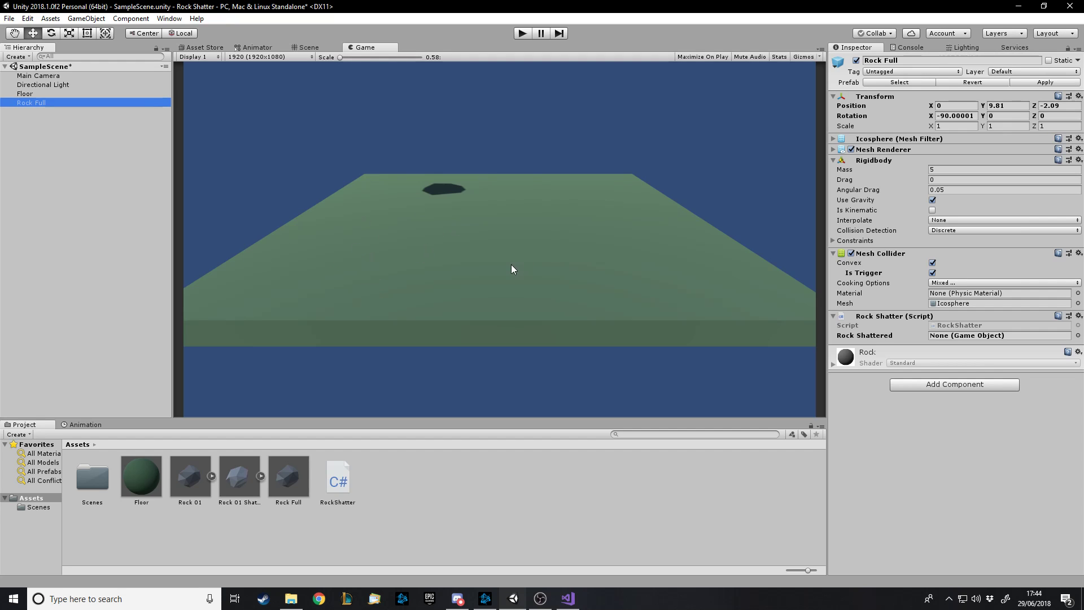
pyautogui.click(309, 48)
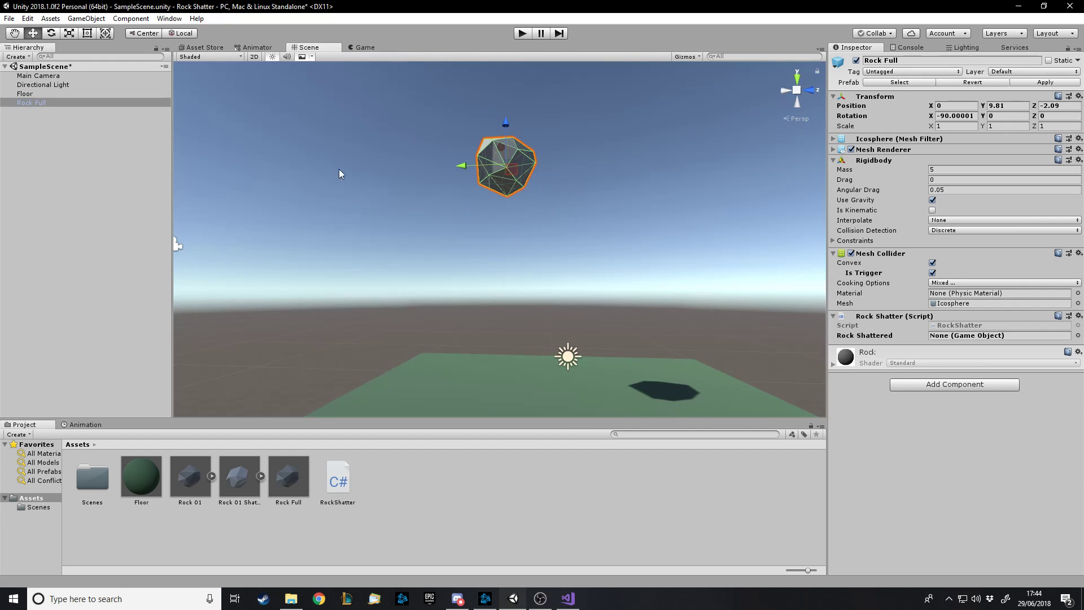
pyautogui.click(53, 103)
pyautogui.press('Delete')
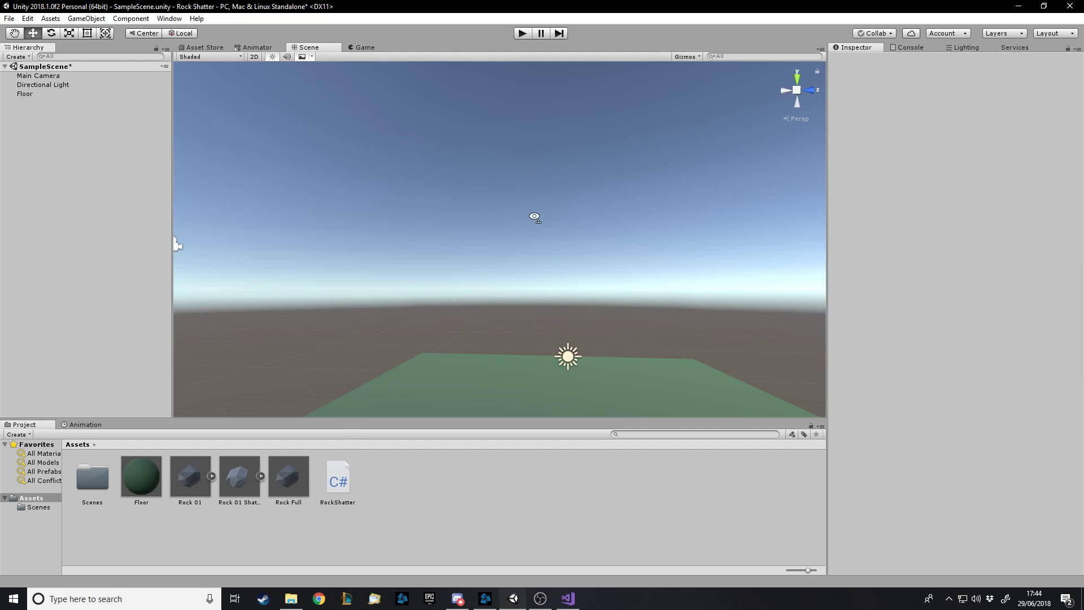
pyautogui.moveTo(533, 215); pyautogui.dragTo(550, 233, button='right')
pyautogui.click(195, 478)
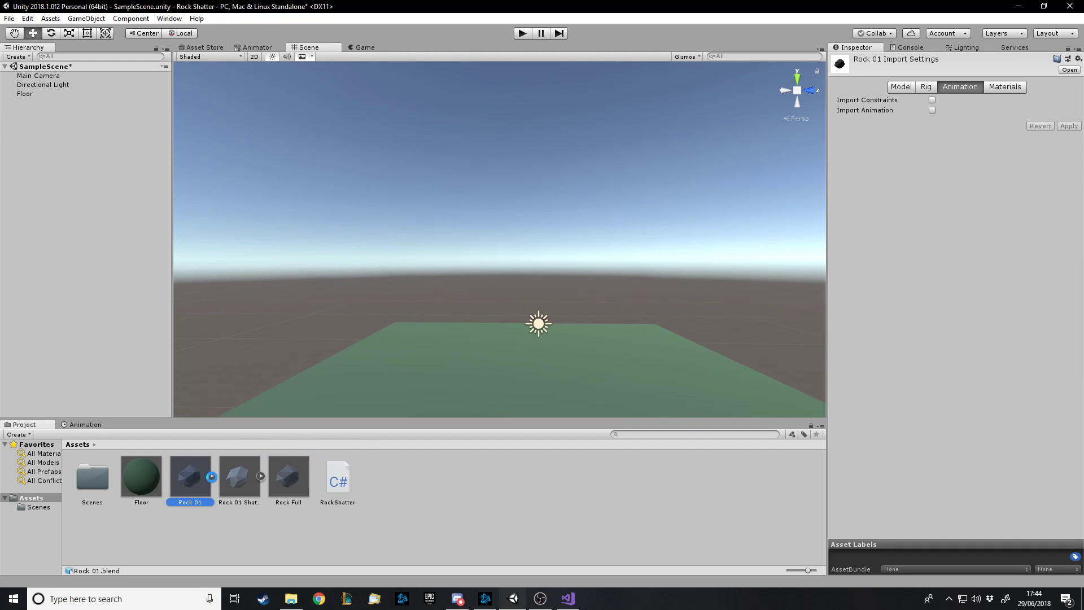
pyautogui.press('Delete')
# Turn off Import Animation for the Rock 01 Shattered model and apply the import settings.
pyautogui.click(202, 477)
pyautogui.moveTo(429, 261); pyautogui.dragTo(446, 320, button='right')
pyautogui.click(930, 111)
pyautogui.click(1067, 124)
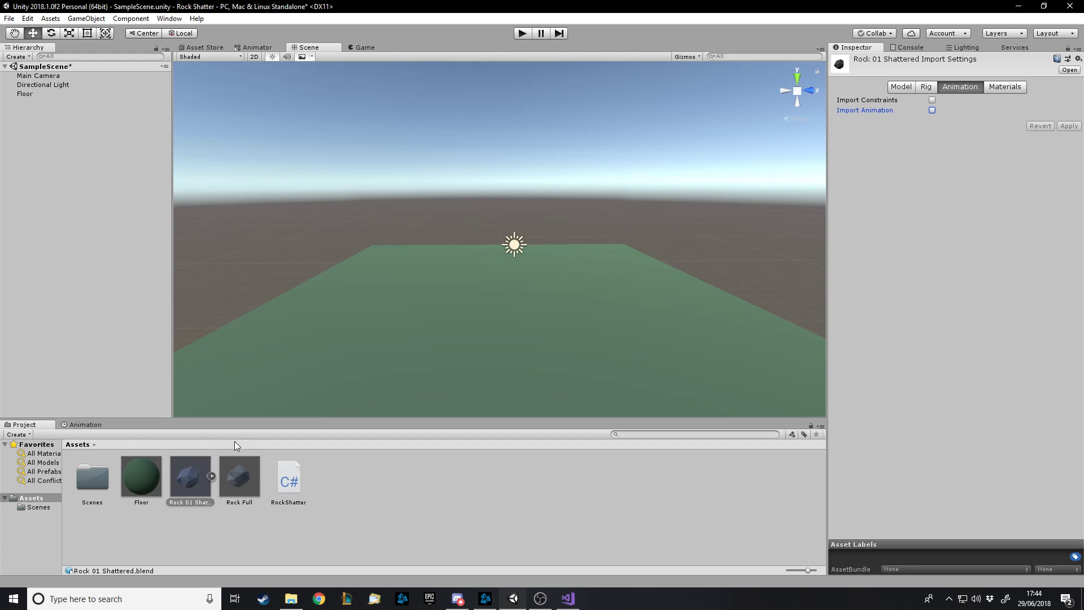
# Add the Rock 01 Shattered model to the scene and expand it to look through its child pieces.
pyautogui.moveTo(201, 485); pyautogui.dragTo(74, 213)
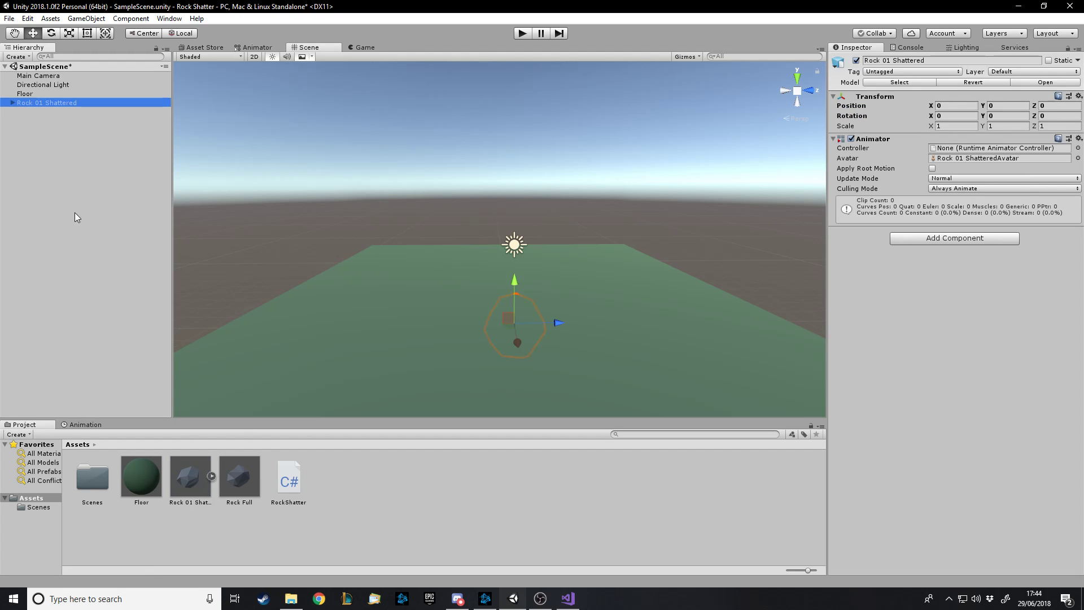
pyautogui.click(12, 103)
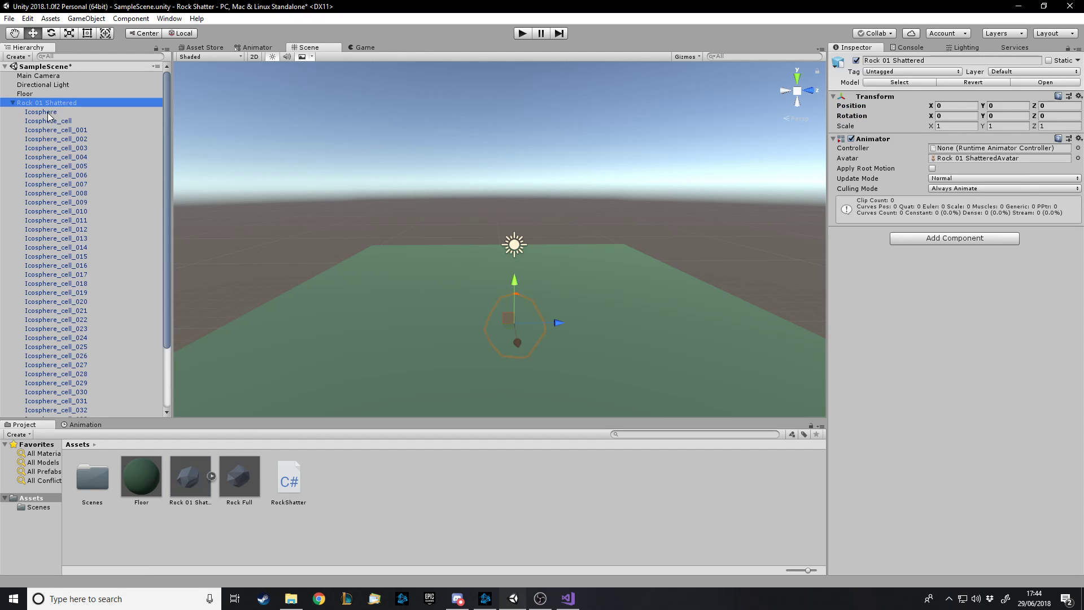
pyautogui.click(48, 112)
pyautogui.scroll(-3, 68, 186)
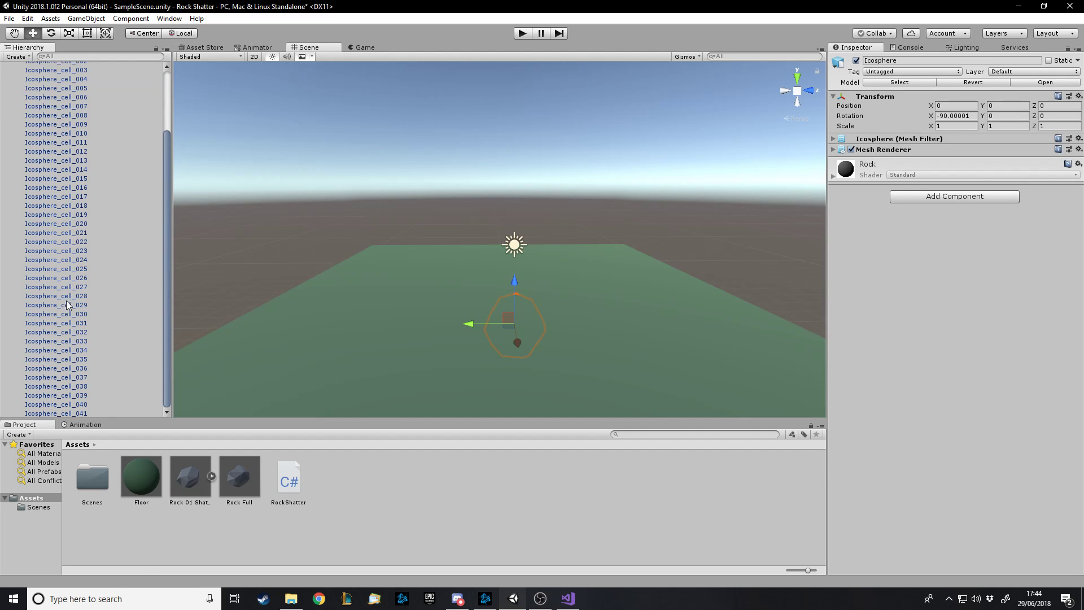
pyautogui.scroll(3, 59, 339)
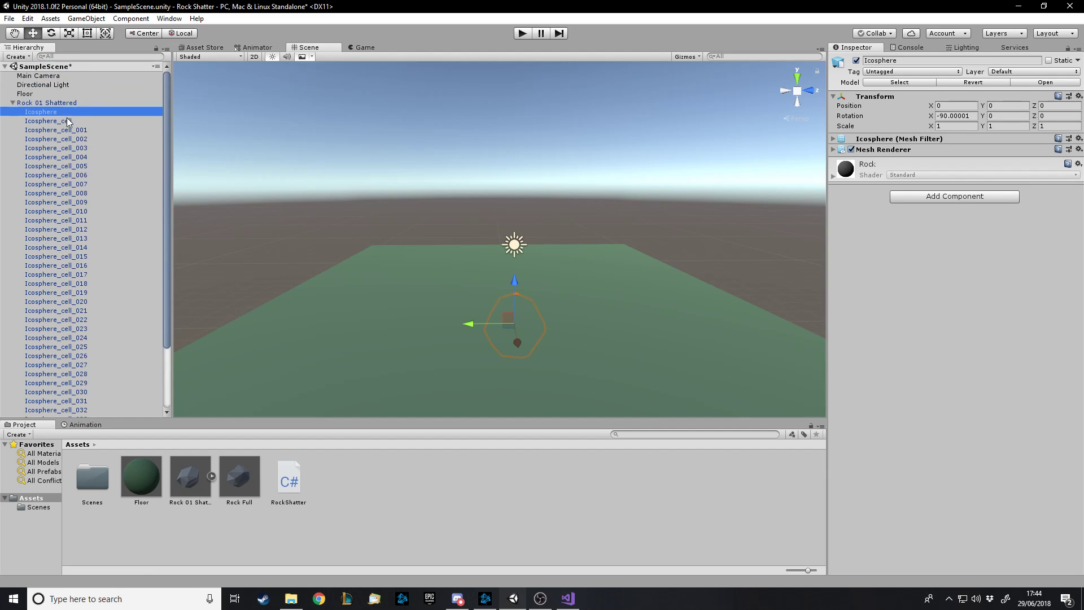
# Raise the Icosphere child of Rock 01 Shattered above the floor to about Y 5.66.
pyautogui.click(45, 121)
pyautogui.click(52, 113)
pyautogui.moveTo(515, 281); pyautogui.dragTo(515, 122)
pyautogui.moveTo(572, 135); pyautogui.dragTo(505, 136, button='right')
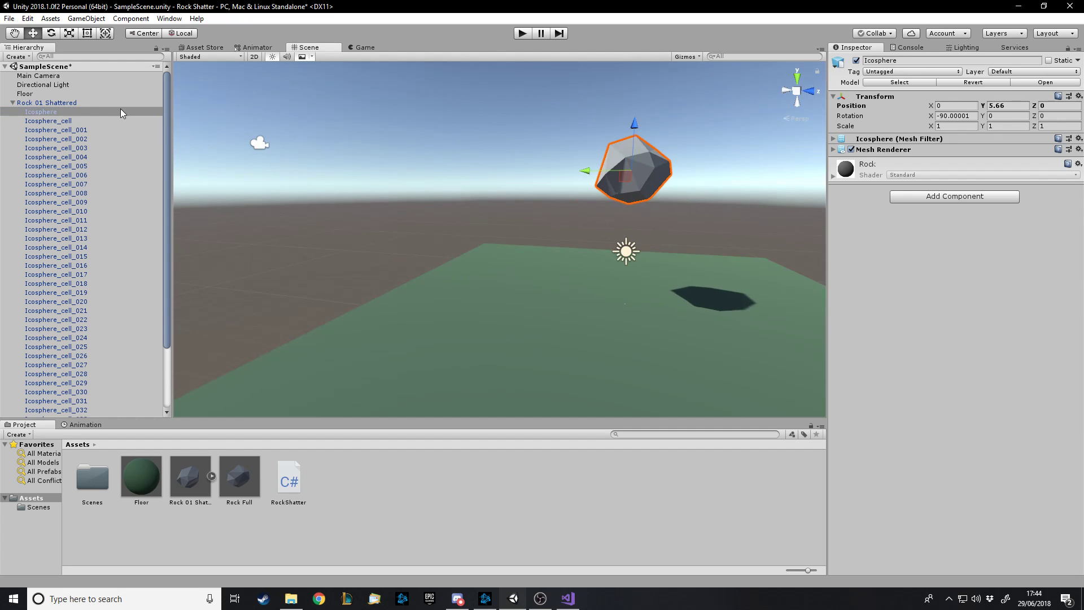
# Try to move Icosphere_cell and the Icosphere to other places, and undo the moves.
pyautogui.click(86, 120)
pyautogui.moveTo(645, 286); pyautogui.dragTo(666, 212)
pyautogui.hotkey('ctrl', 'z')
pyautogui.hotkey('ctrl', 'z')
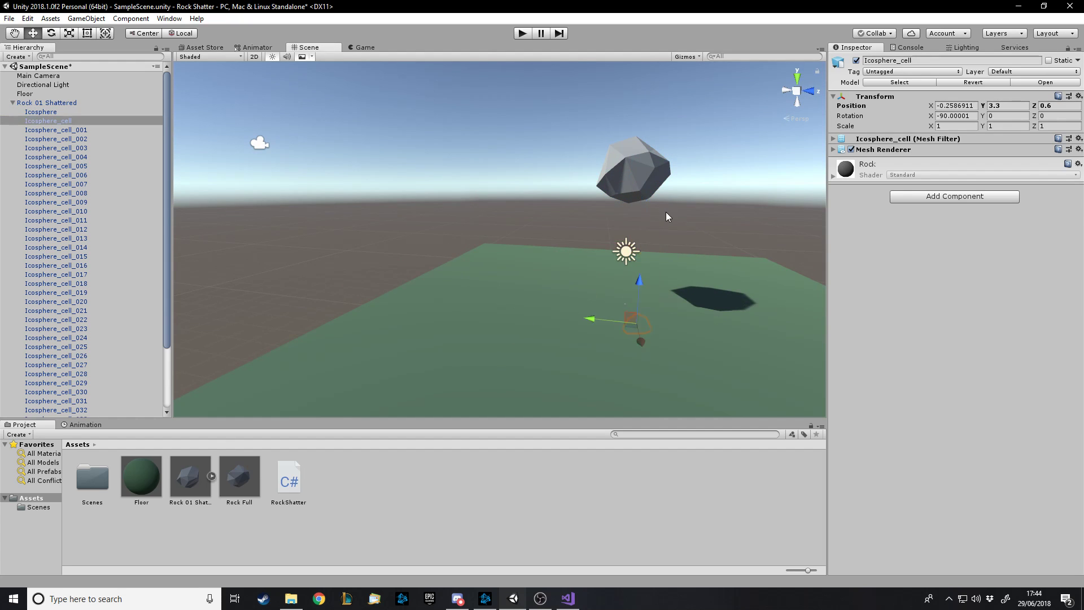
pyautogui.press('f')
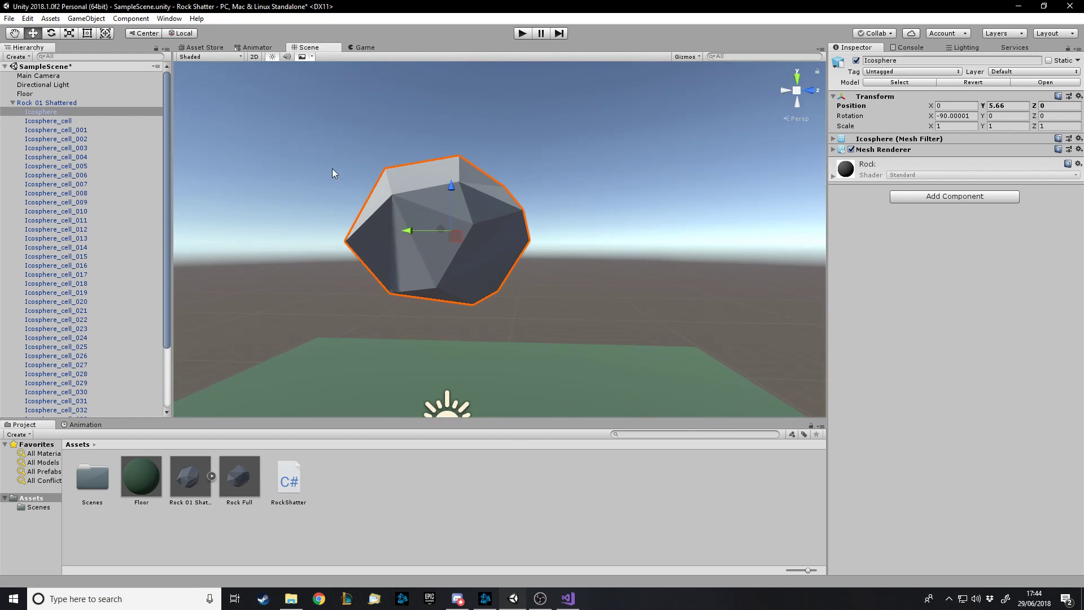
pyautogui.moveTo(421, 231); pyautogui.dragTo(612, 237)
pyautogui.hotkey('ctrl', 'z')
# Set the Icosphere child's Y position to 0.
pyautogui.click(46, 105)
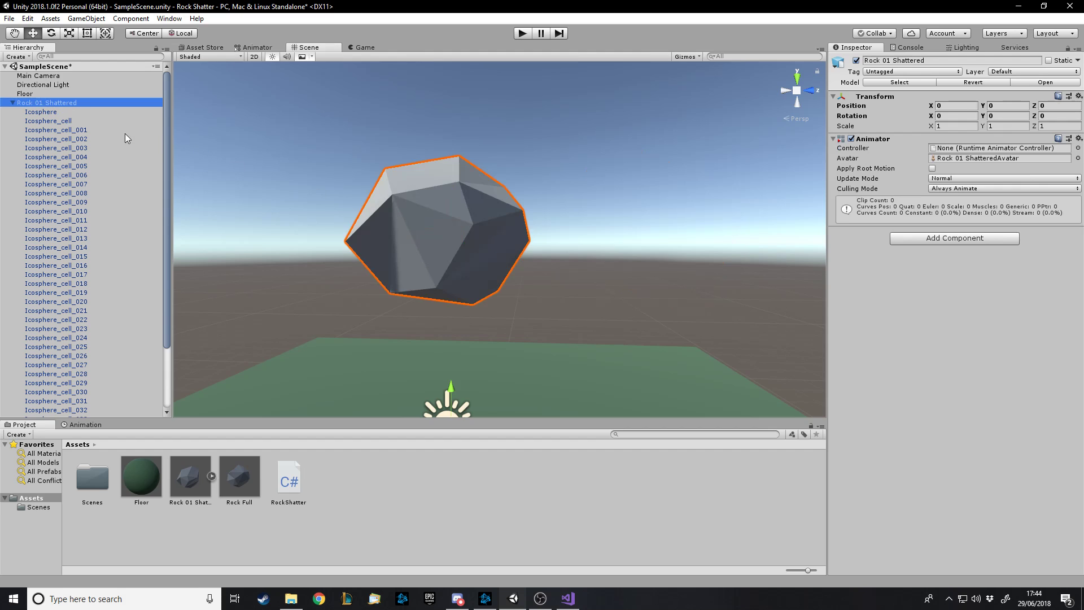
pyautogui.click(39, 111)
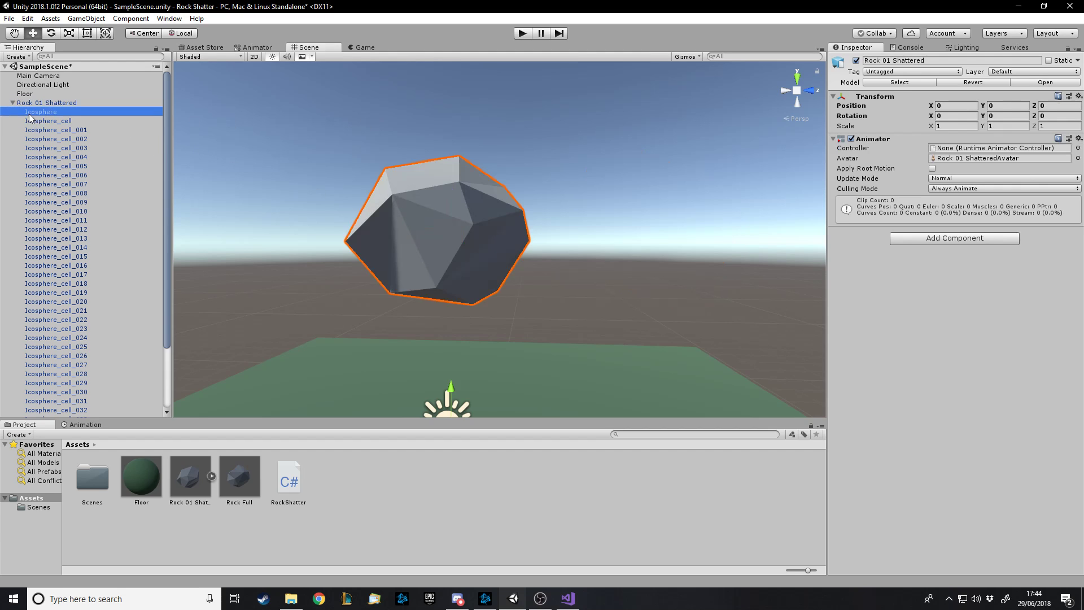
pyautogui.click(1000, 105)
pyautogui.write('0')
# Raise the whole Rock 01 Shattered object above the floor to about Y 5.46.
pyautogui.click(69, 102)
pyautogui.moveTo(487, 283); pyautogui.dragTo(489, 336, button='right')
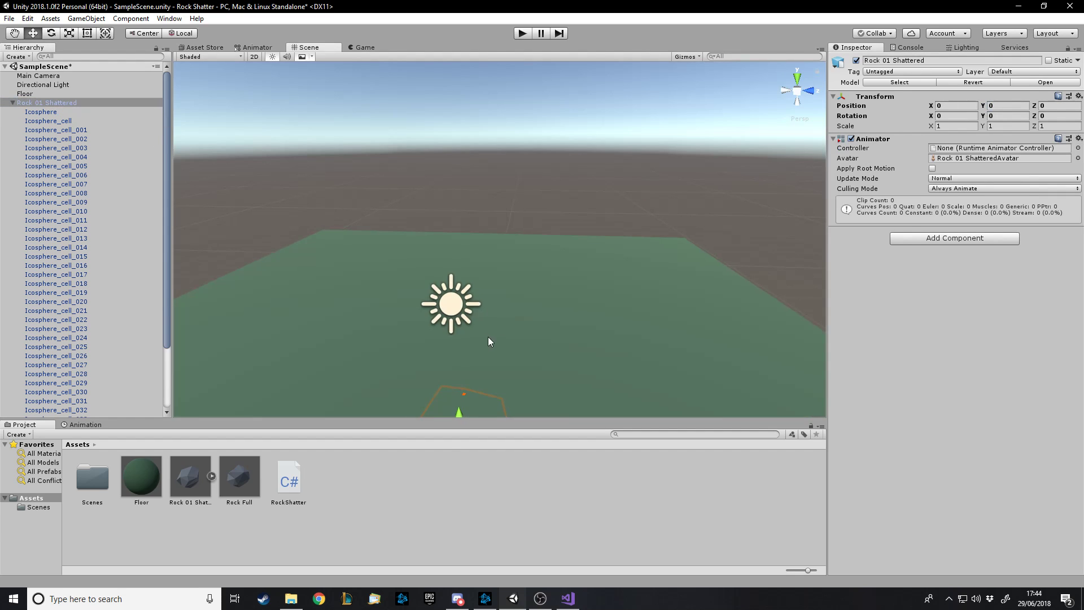
pyautogui.moveTo(462, 406); pyautogui.dragTo(447, 207)
pyautogui.moveTo(603, 200); pyautogui.dragTo(597, 150, button='right')
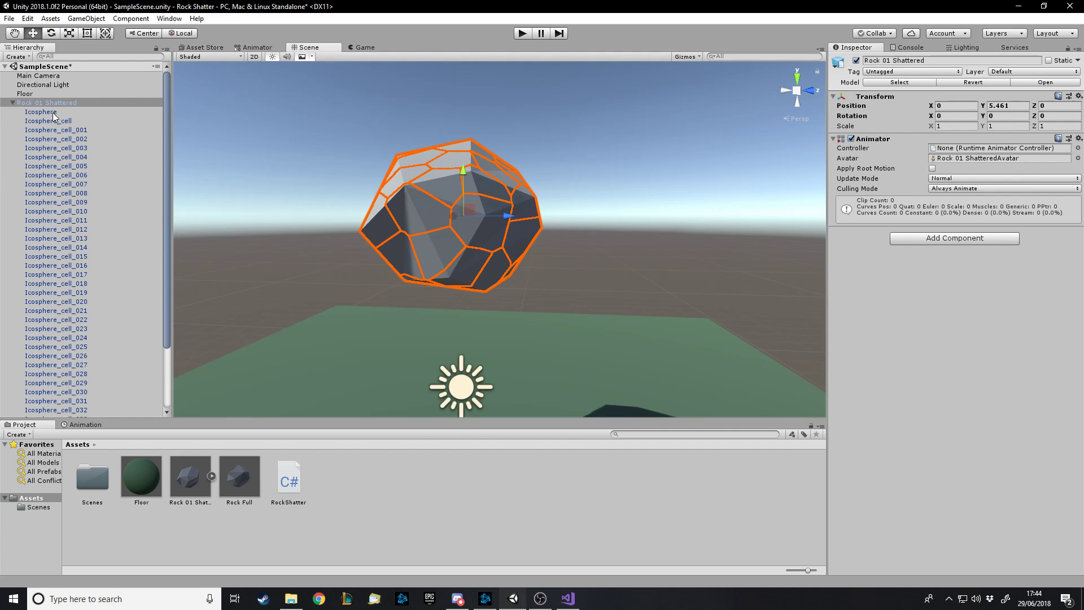
# Move the Icosphere child sideways to about Z 2.4 and compare the whole rock with the fractured pieces.
pyautogui.click(54, 115)
pyautogui.moveTo(435, 218); pyautogui.dragTo(600, 229)
pyautogui.moveTo(601, 229); pyautogui.dragTo(621, 215, button='right')
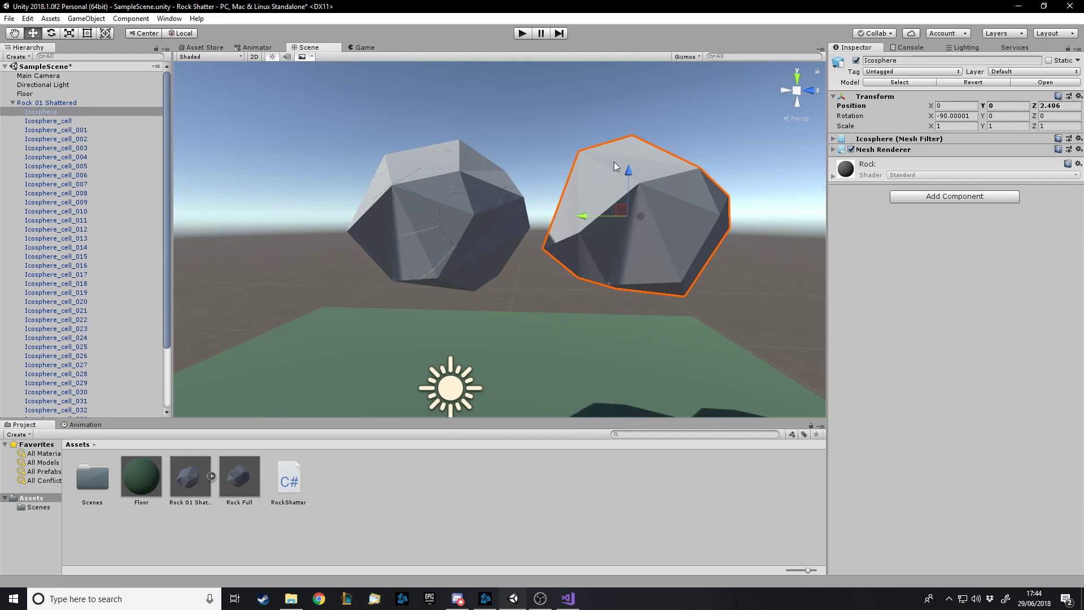
pyautogui.click(686, 149)
pyautogui.moveTo(680, 184); pyautogui.dragTo(680, 184, button='right')
pyautogui.keyDown('alt'); pyautogui.moveTo(680, 184); pyautogui.dragTo(633, 226); pyautogui.keyUp('alt')
pyautogui.scroll(-5, 633, 227)
pyautogui.click(467, 229)
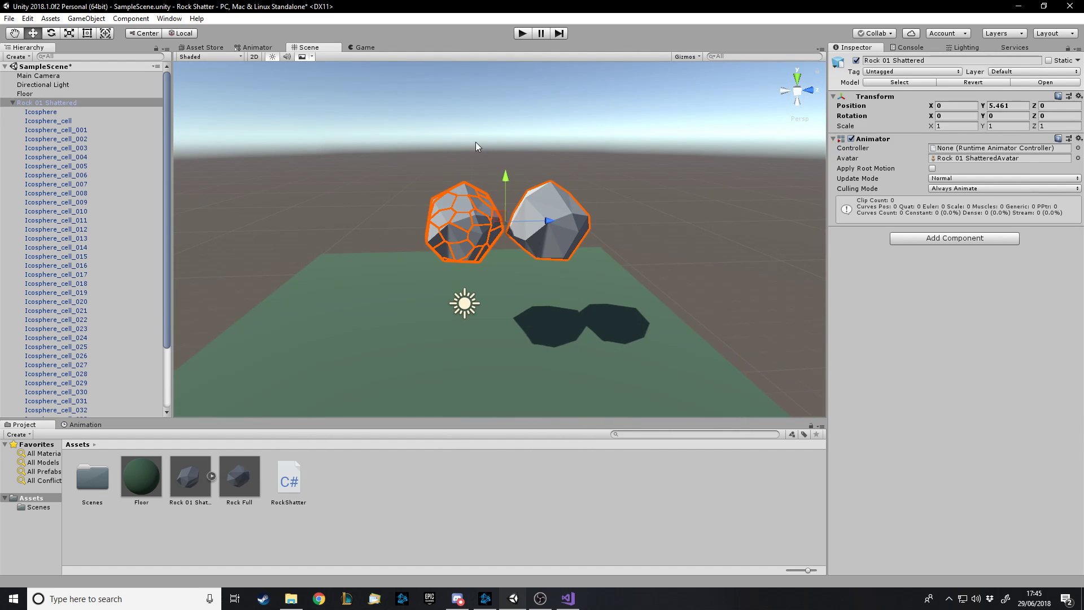
# Set the Icosphere child's Z position to 0.
pyautogui.click(42, 112)
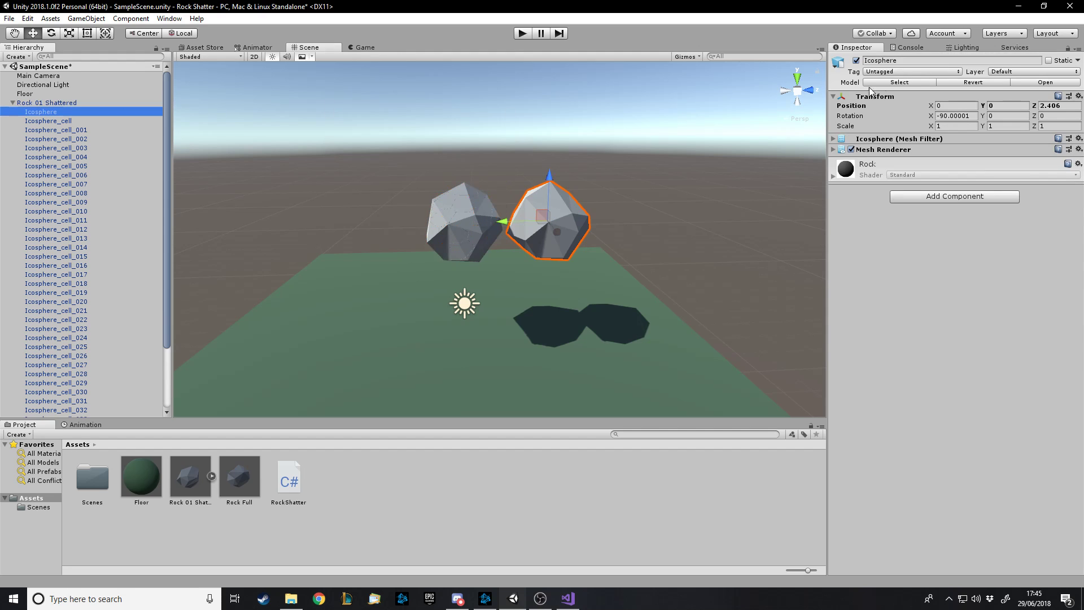
pyautogui.click(1059, 106)
pyautogui.write('0')
pyautogui.press('Return')
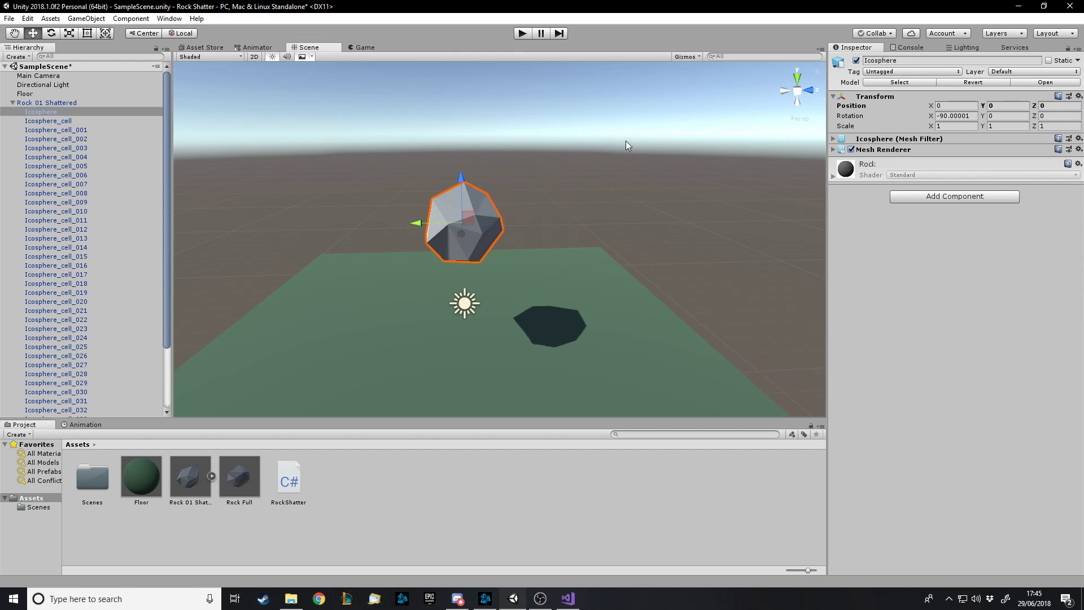
# Take the Icosphere out of Rock 01 Shattered, accepting the broken prefab instance, and rename it Rock Full.
pyautogui.moveTo(28, 113); pyautogui.dragTo(34, 99)
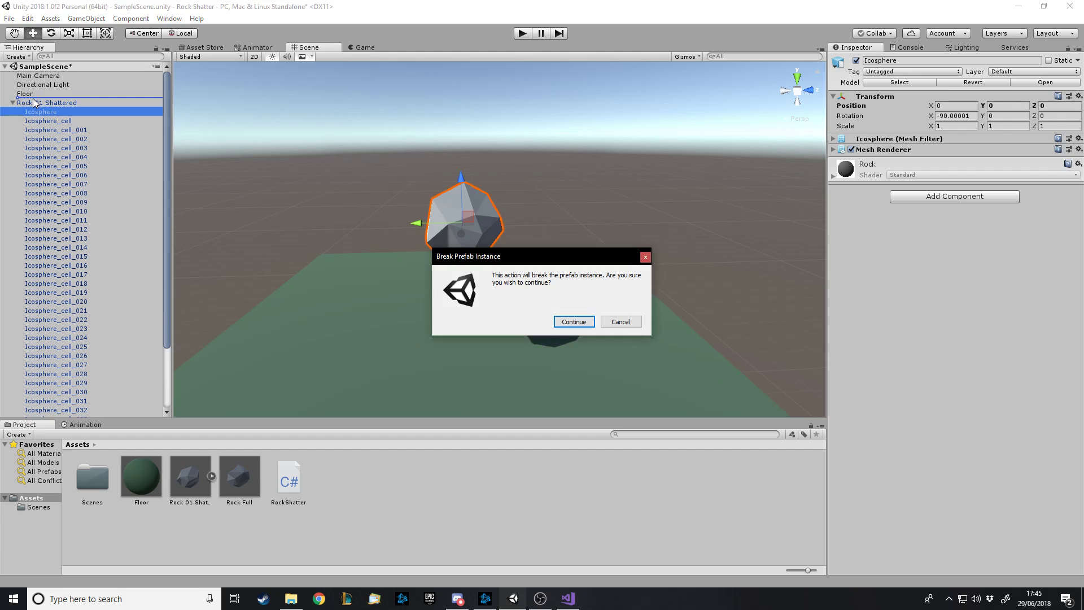
pyautogui.click(593, 321)
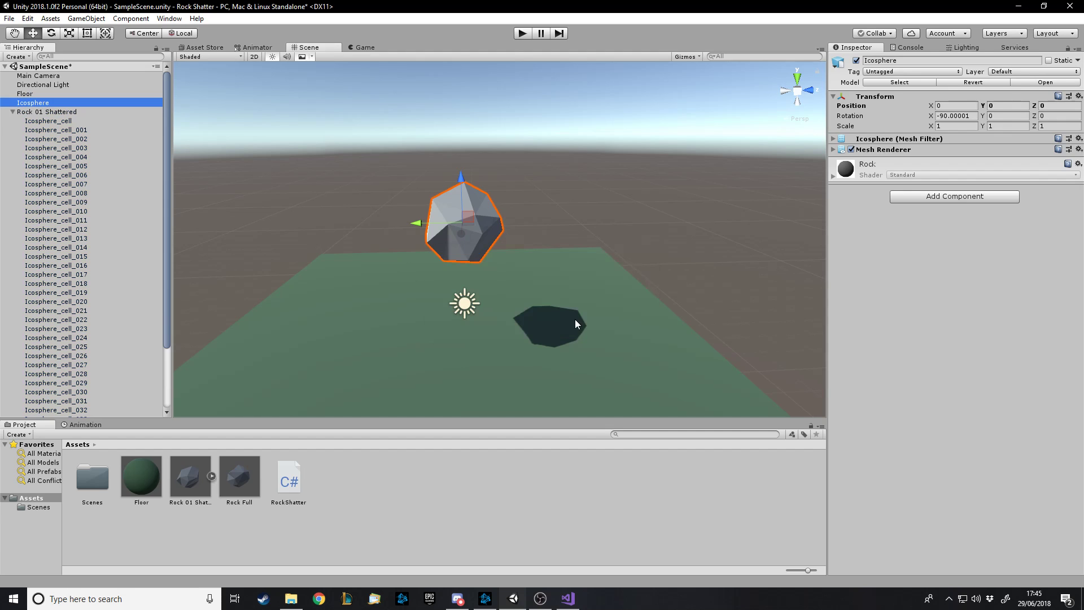
pyautogui.click(12, 112)
pyautogui.press('F2')
pyautogui.write('Rock Full')
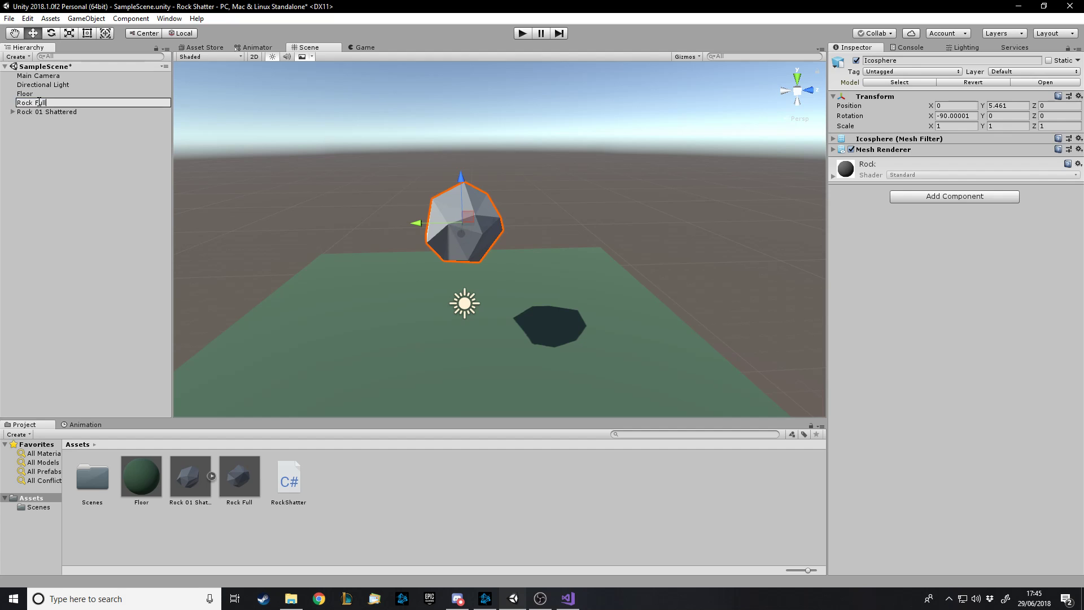
pyautogui.press('Return')
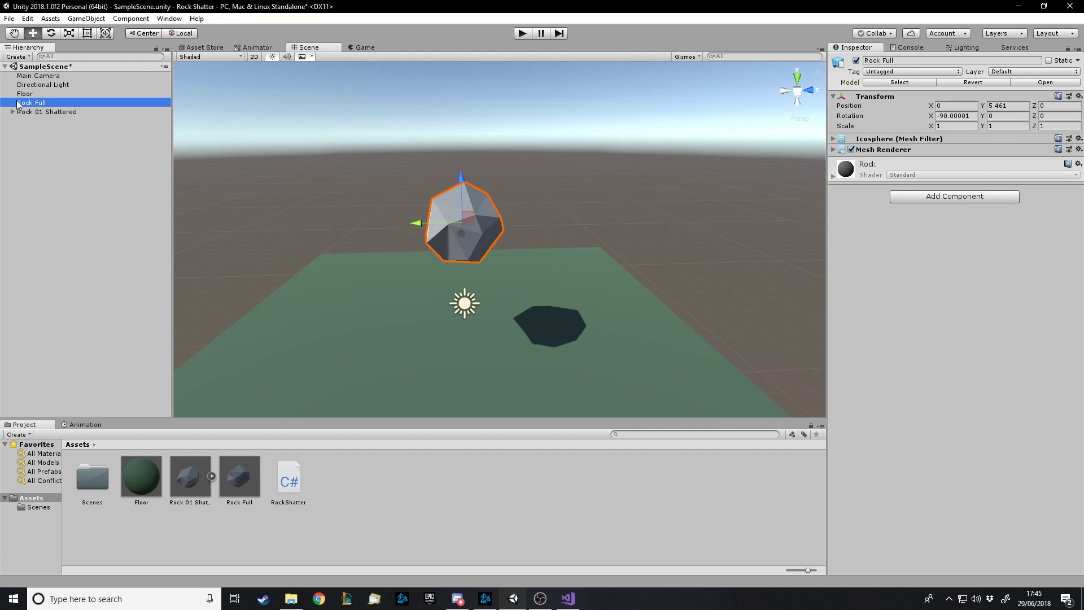
# Rename the Rock 01 Shattered scene object as Rock Shattered.
pyautogui.click(12, 111)
pyautogui.click(65, 112)
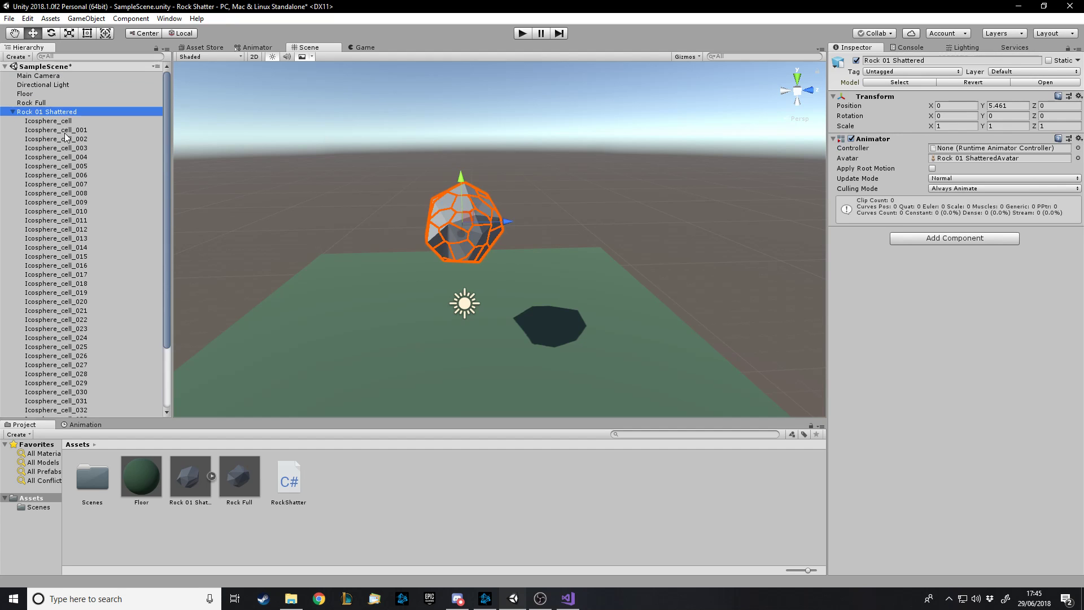
pyautogui.click(13, 111)
pyautogui.press('F2')
pyautogui.write('Rock Shatter')
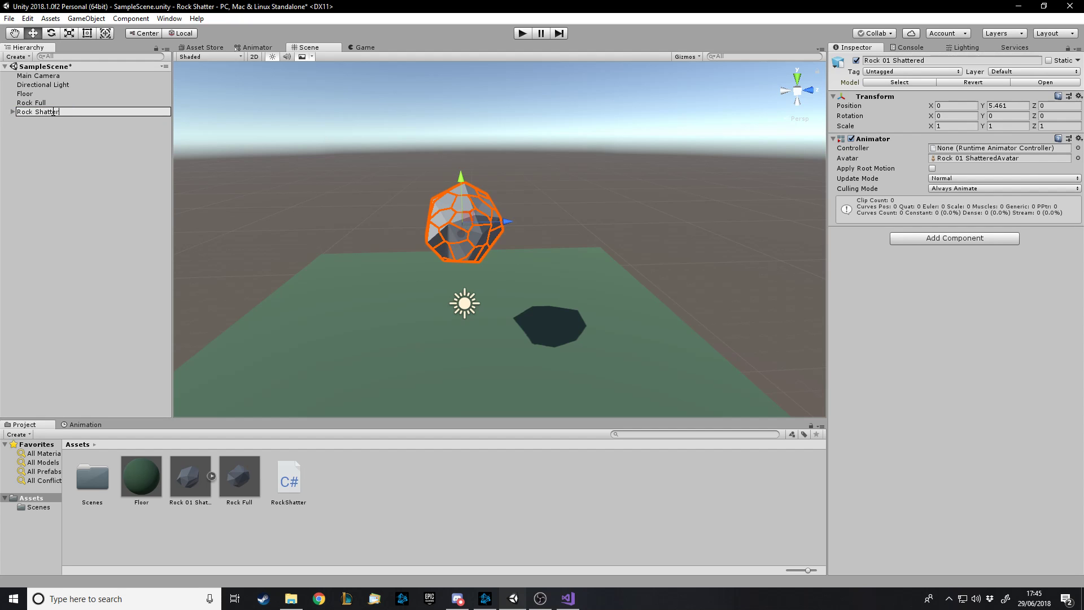
pyautogui.write('ed')
pyautogui.press('Return')
# Raise Rock Full above the shattered rock to about Y 8.36.
pyautogui.click(47, 103)
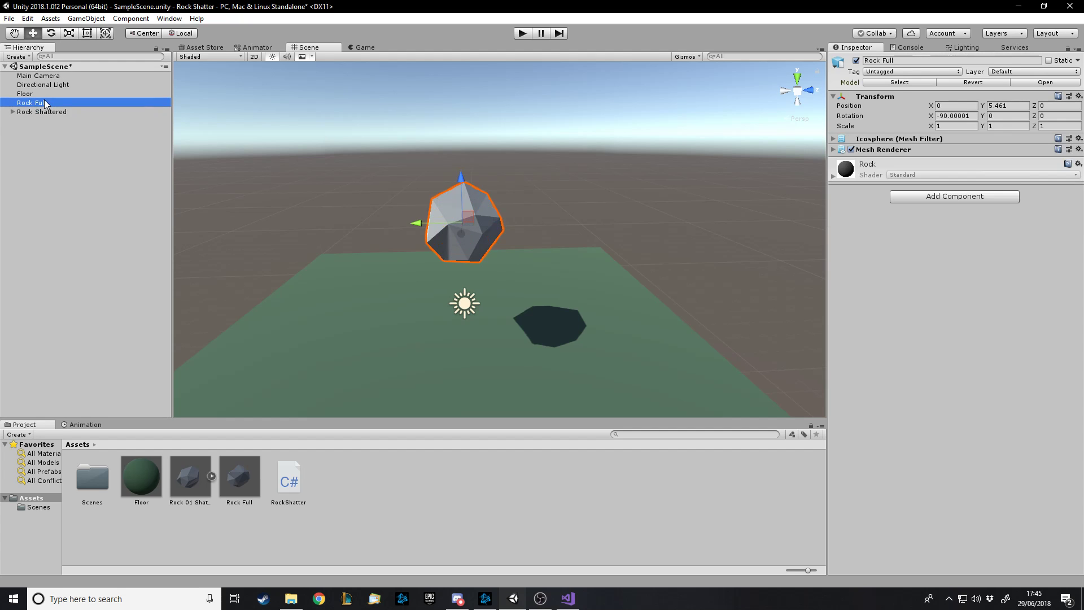
pyautogui.press('f')
pyautogui.moveTo(506, 207); pyautogui.dragTo(495, 109)
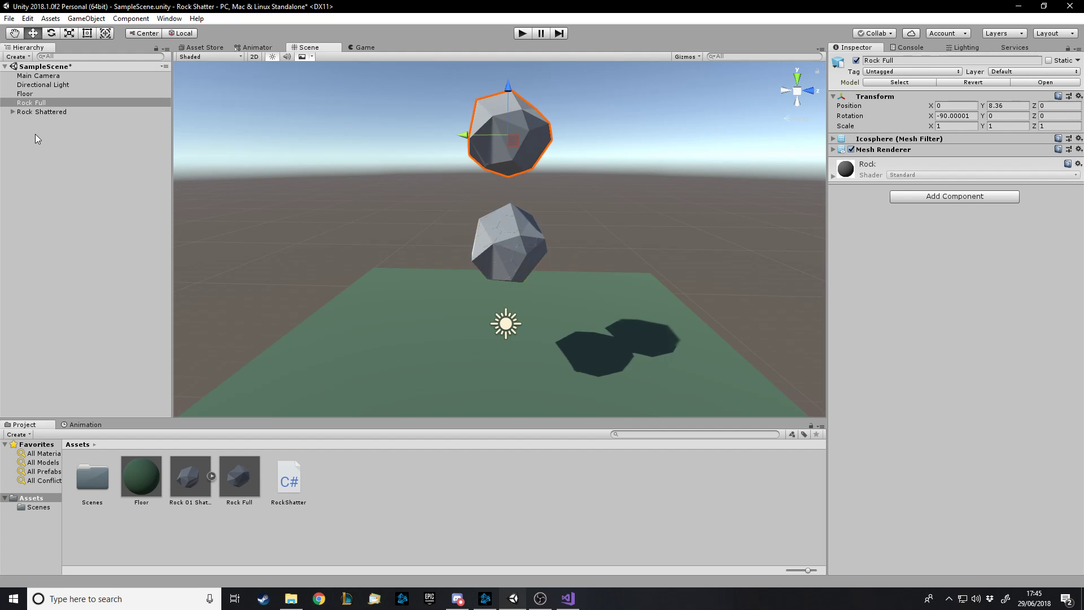
# Undo the last move of Rock Full.
pyautogui.hotkey('ctrl', 'z')
pyautogui.click(62, 113)
pyautogui.click(66, 102)
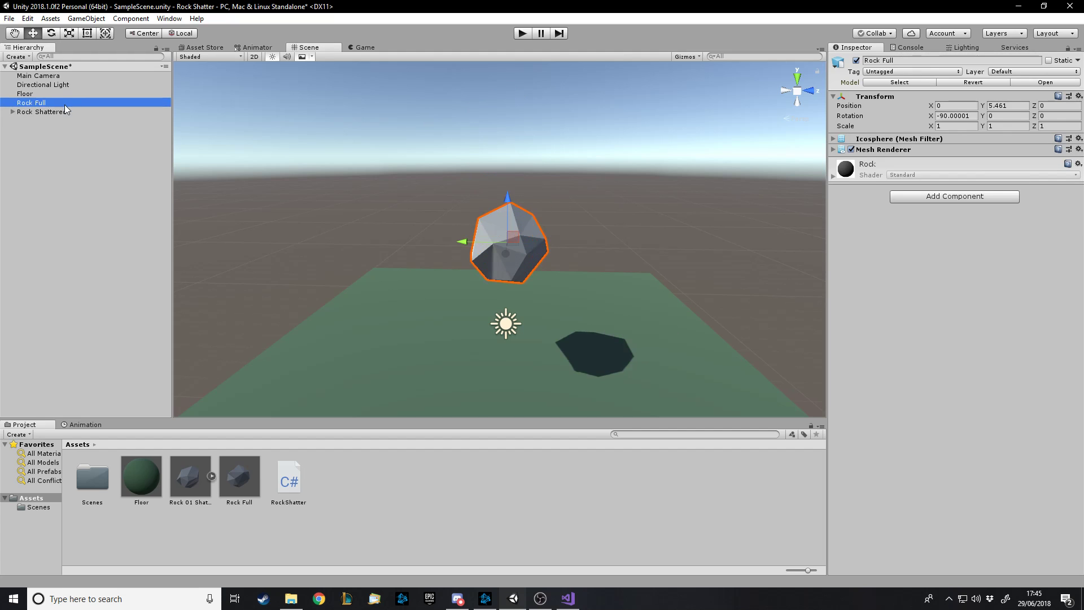
# Remove the Animator component from Rock Shattered.
pyautogui.click(61, 113)
pyautogui.click(1080, 140)
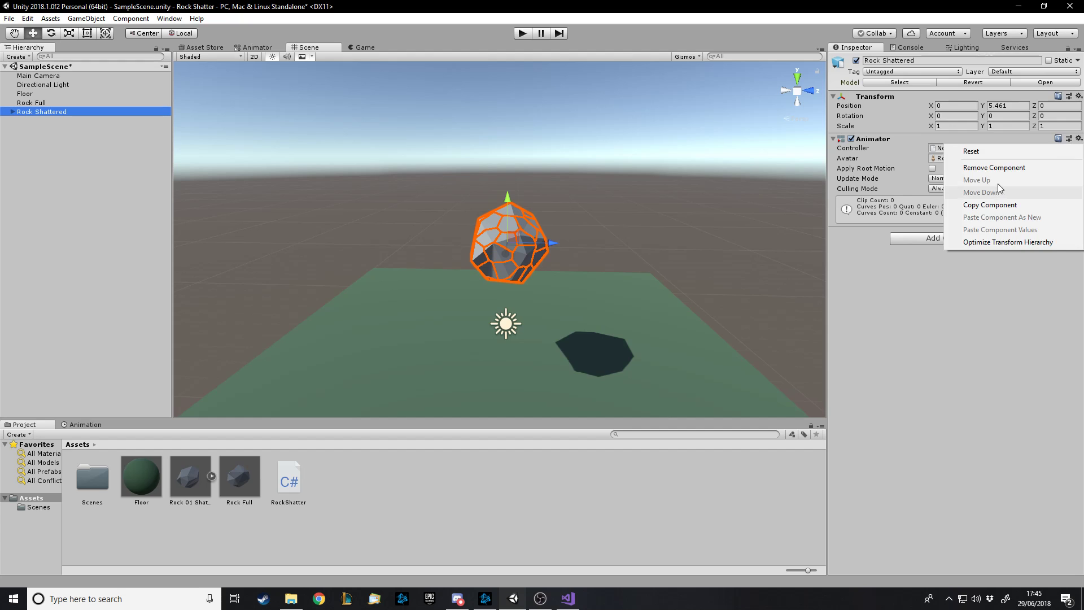
pyautogui.click(1004, 169)
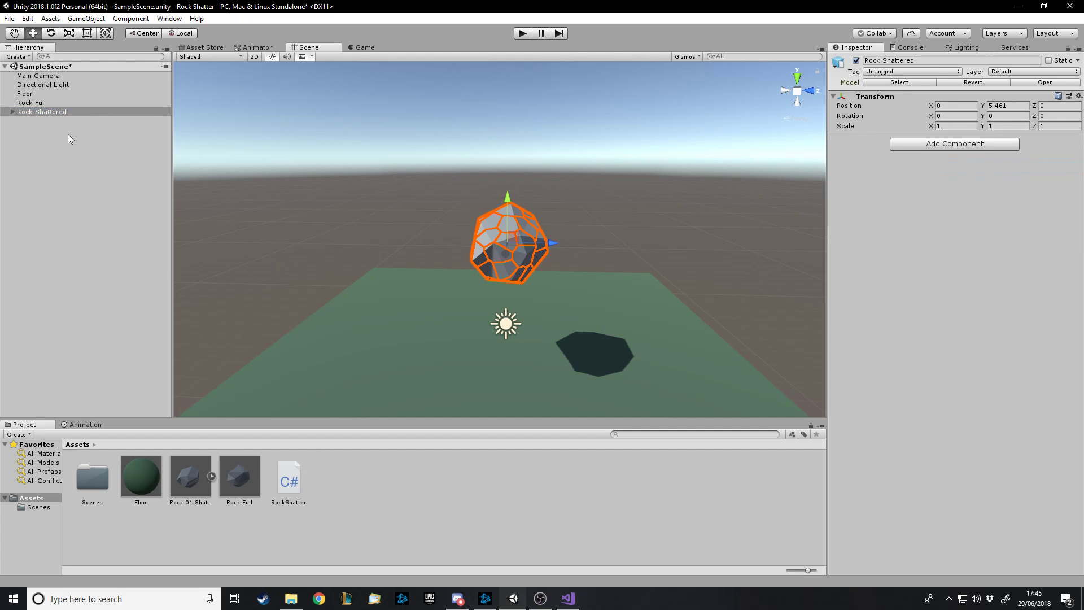
# Replace the Rock Full prefab with the scene's Rock Full anyway, and create a prefab from Rock Shattered in Assets.
pyautogui.moveTo(47, 106); pyautogui.dragTo(242, 485)
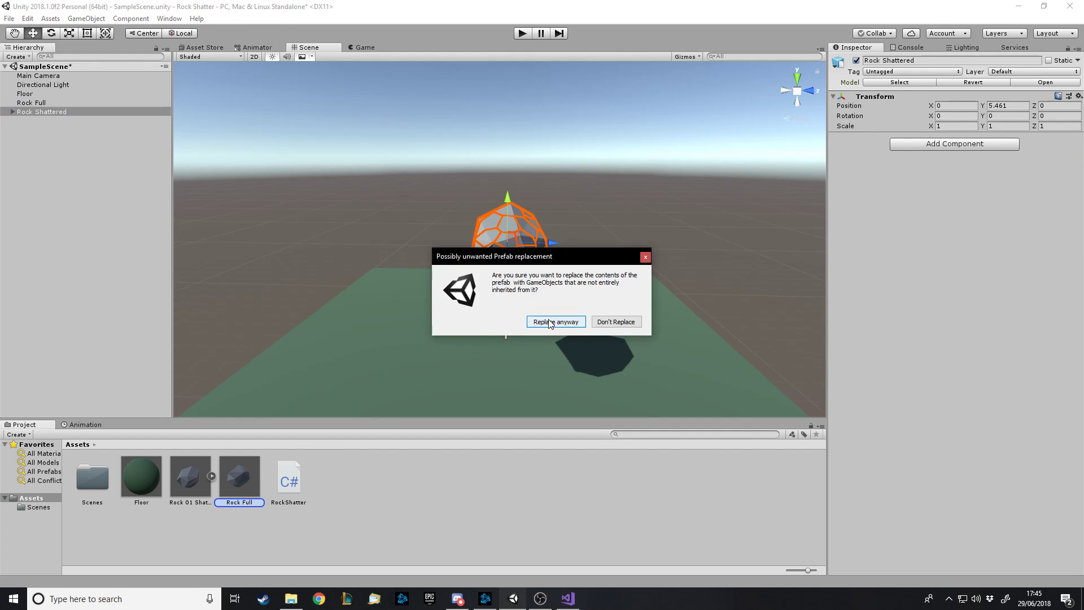
pyautogui.click(492, 319)
pyautogui.moveTo(37, 111); pyautogui.dragTo(347, 492)
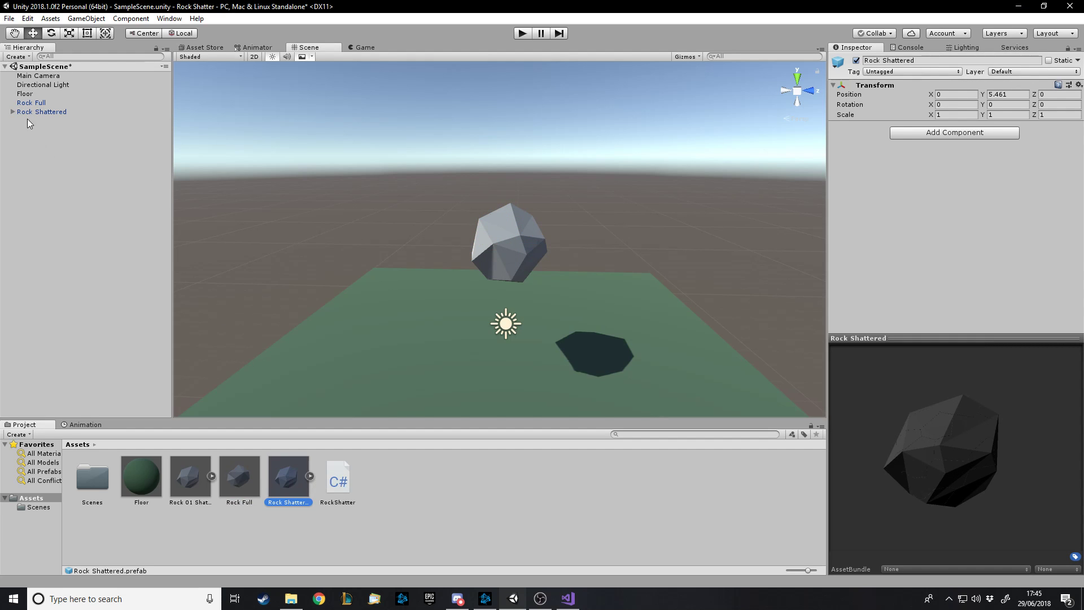
# Add a Mesh Collider with Convex enabled to all the Icosphere_cell pieces of Rock Shattered in the scene.
pyautogui.click(12, 112)
pyautogui.click(44, 121)
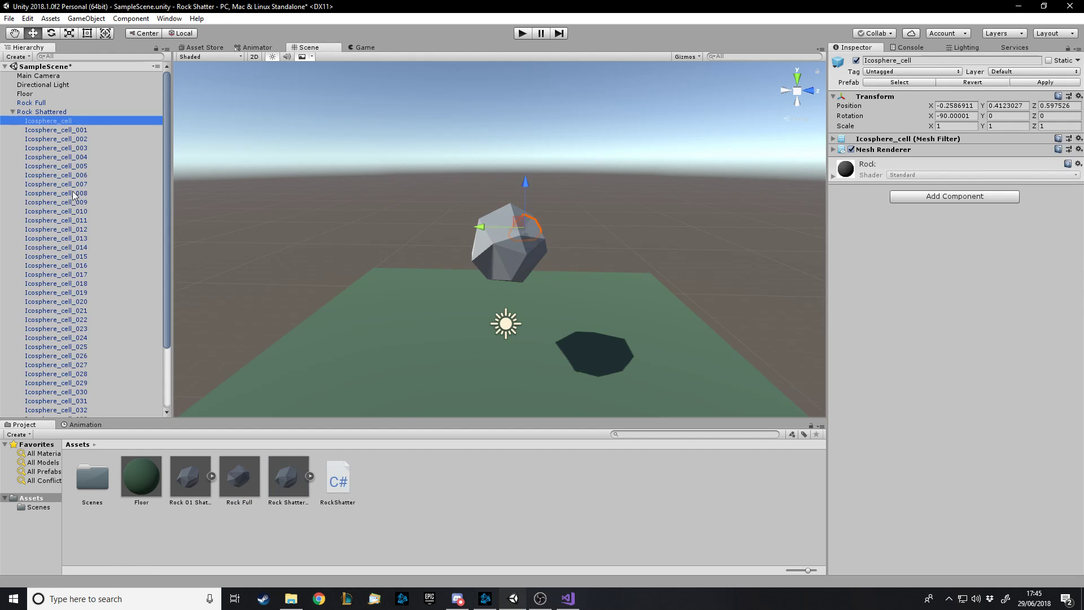
pyautogui.scroll(-3, 45, 121)
pyautogui.click(42, 80)
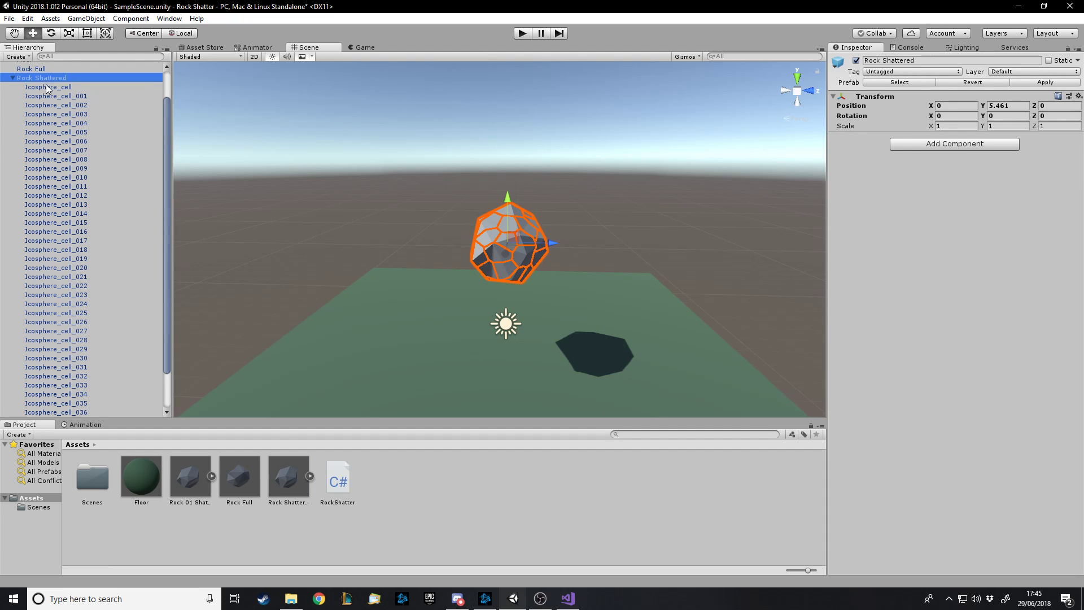
pyautogui.click(46, 85)
pyautogui.scroll(-2, 100, 253)
pyautogui.keyDown('shift'); pyautogui.click(76, 413); pyautogui.keyUp('shift')
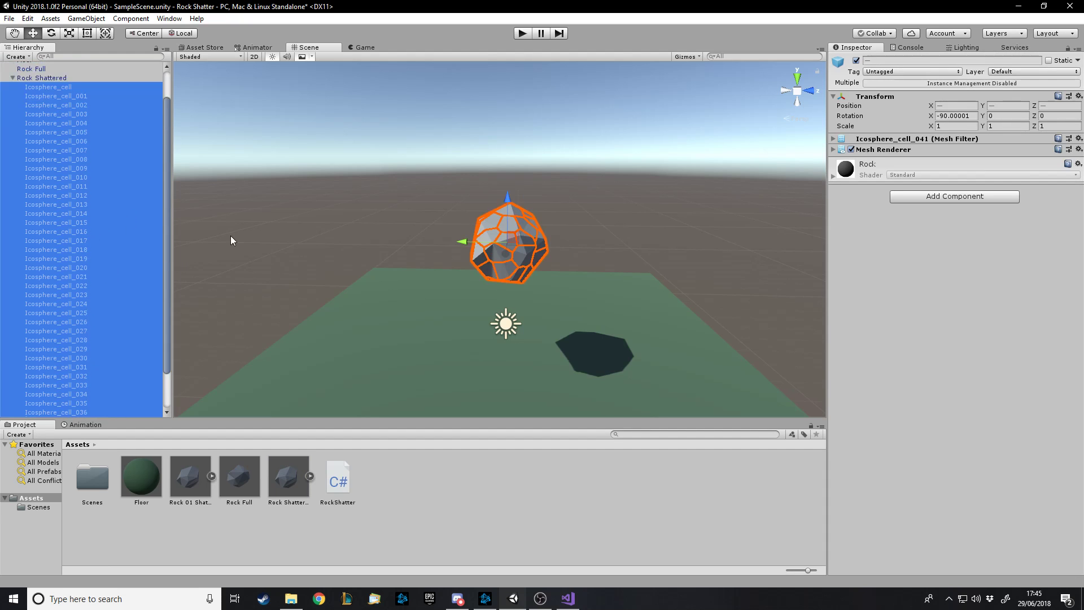
pyautogui.click(954, 197)
pyautogui.write('mesh')
pyautogui.press('Return')
pyautogui.click(933, 169)
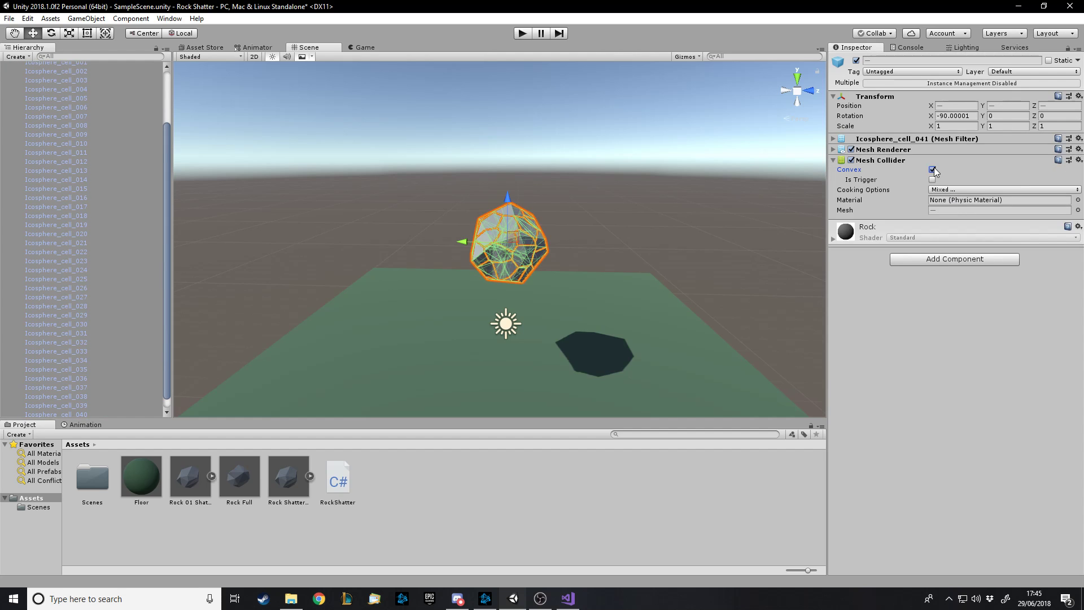
# Add a Rigidbody with a mass of 0.3 to all the Icosphere_cell pieces.
pyautogui.click(964, 263)
pyautogui.write('rigid')
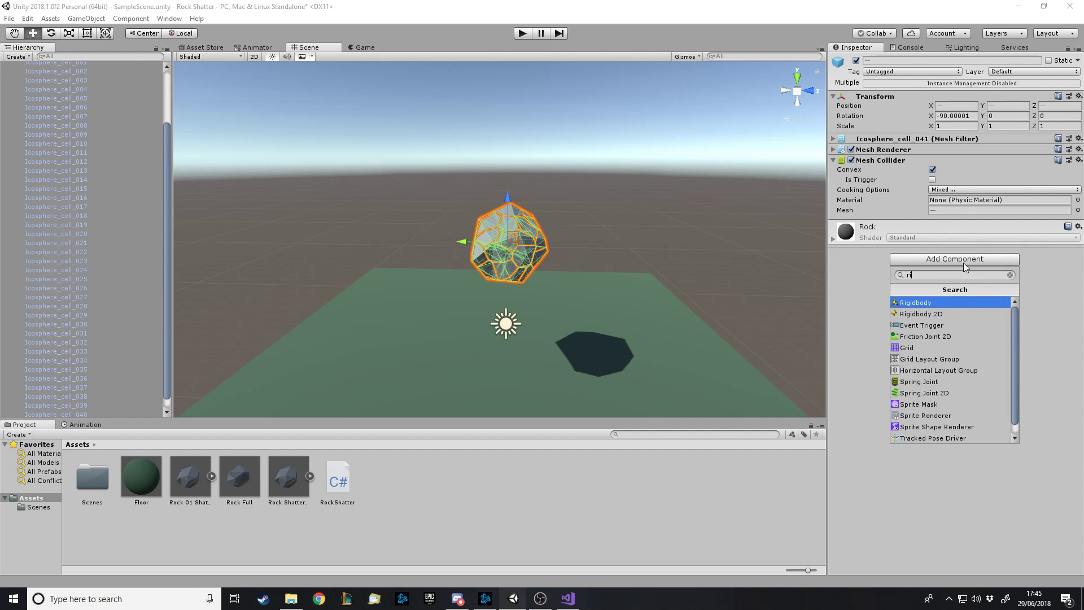
pyautogui.press('Return')
pyautogui.click(950, 231)
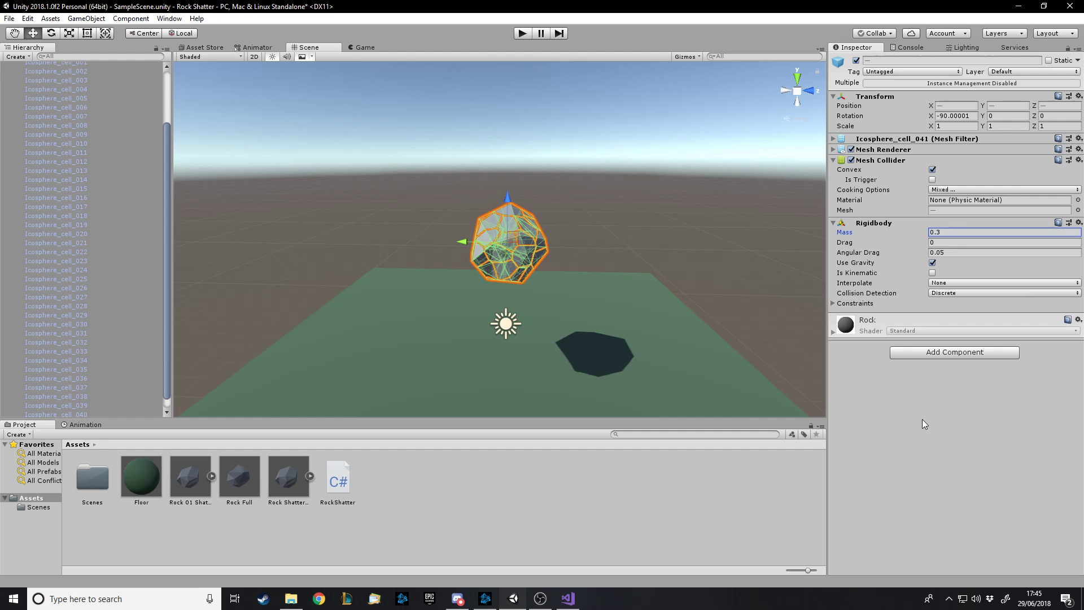
pyautogui.press('Return')
pyautogui.scroll(5, 103, 158)
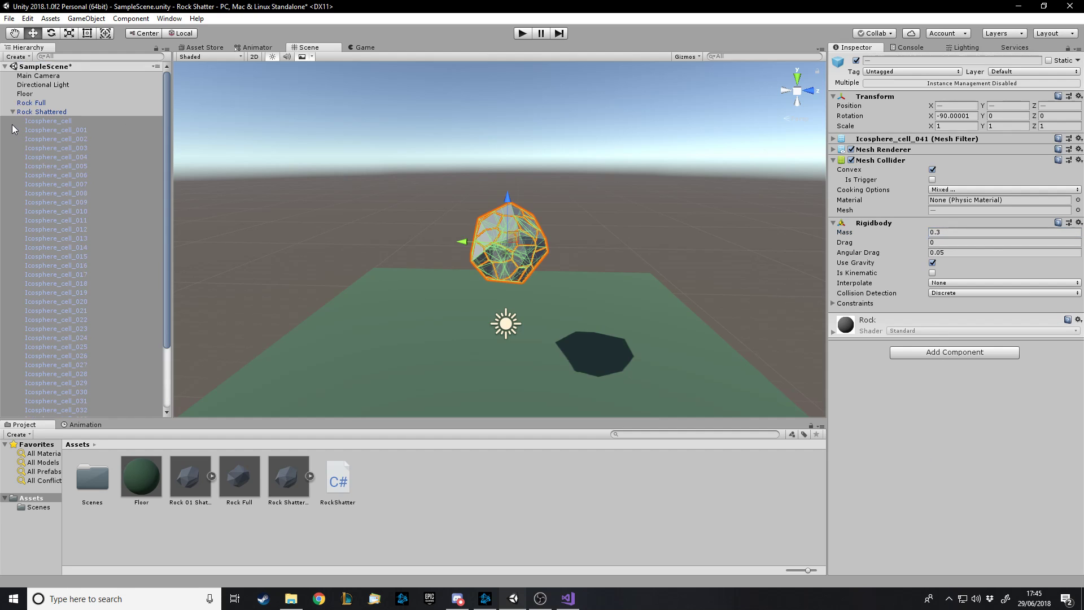
pyautogui.click(11, 112)
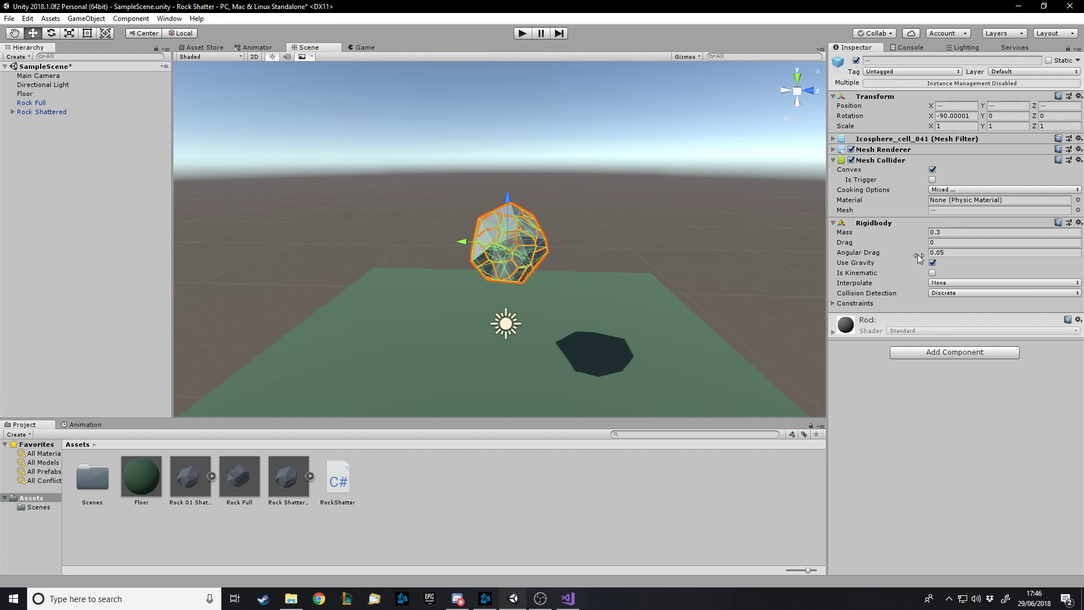
# Add a Mesh Collider to Rock Full with Convex and Is Trigger enabled.
pyautogui.click(31, 103)
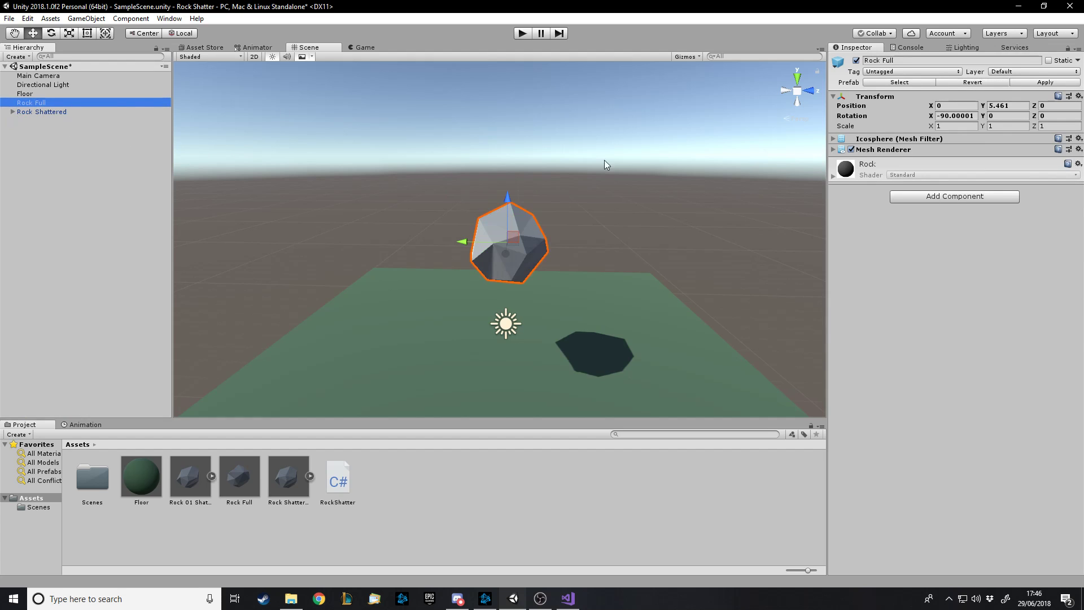
pyautogui.click(986, 205)
pyautogui.click(986, 199)
pyautogui.write('mesh')
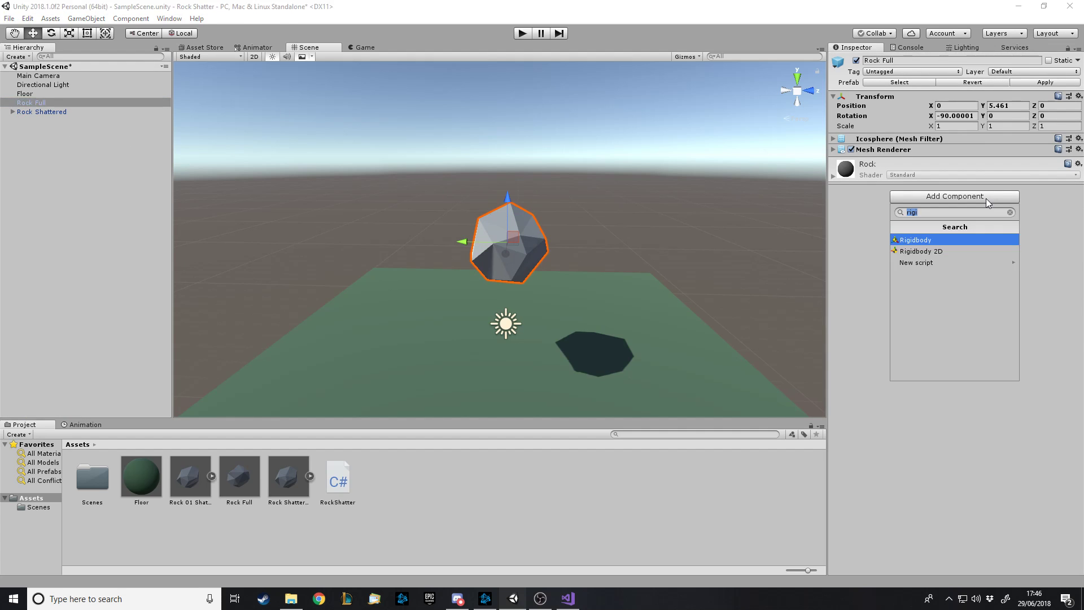
pyautogui.press('Return')
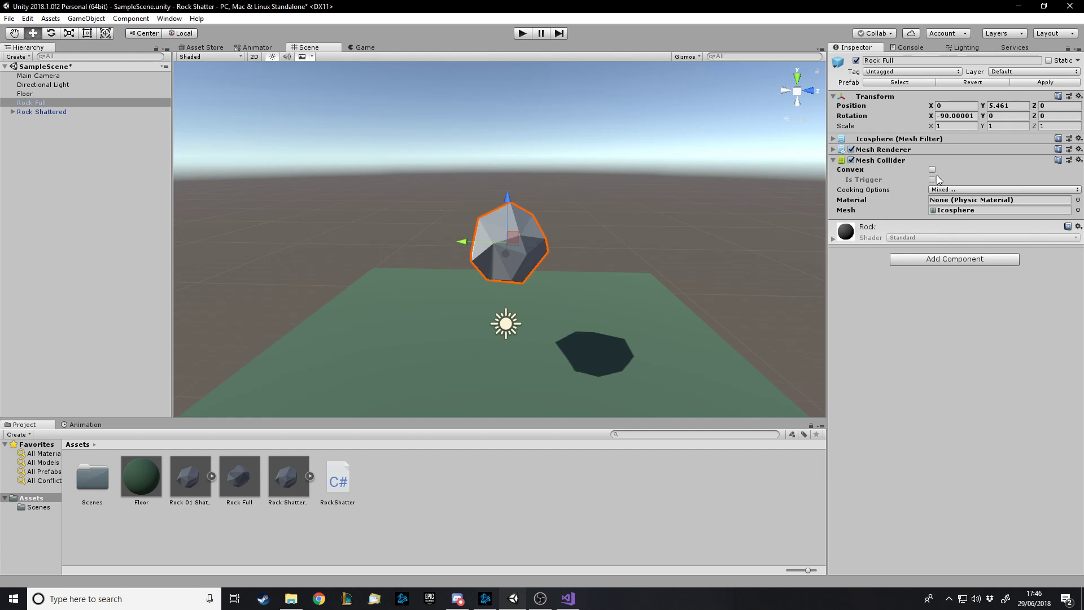
pyautogui.click(935, 170)
pyautogui.click(935, 180)
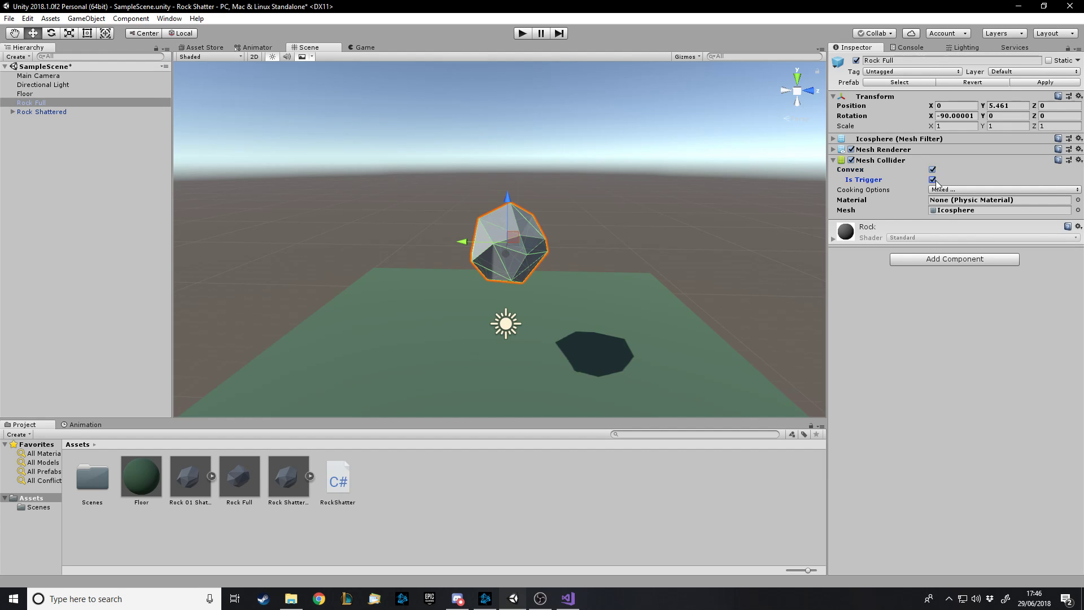
# Check one shattered cell's components for comparison and add a Rigidbody with a mass of 5 to Rock Full.
pyautogui.click(9, 112)
pyautogui.click(13, 111)
pyautogui.click(39, 139)
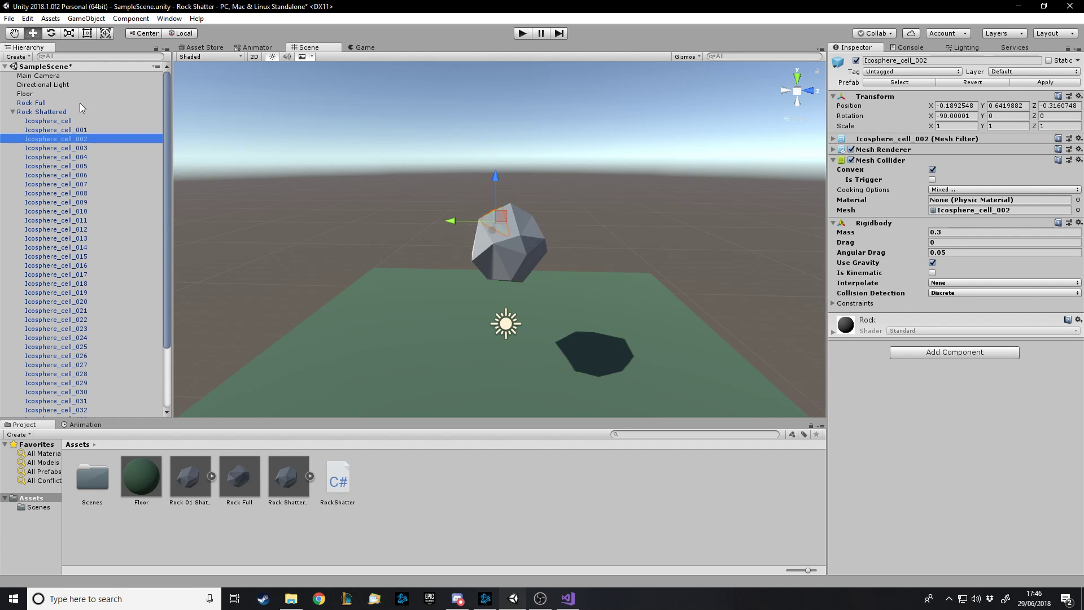
pyautogui.click(31, 103)
pyautogui.click(13, 112)
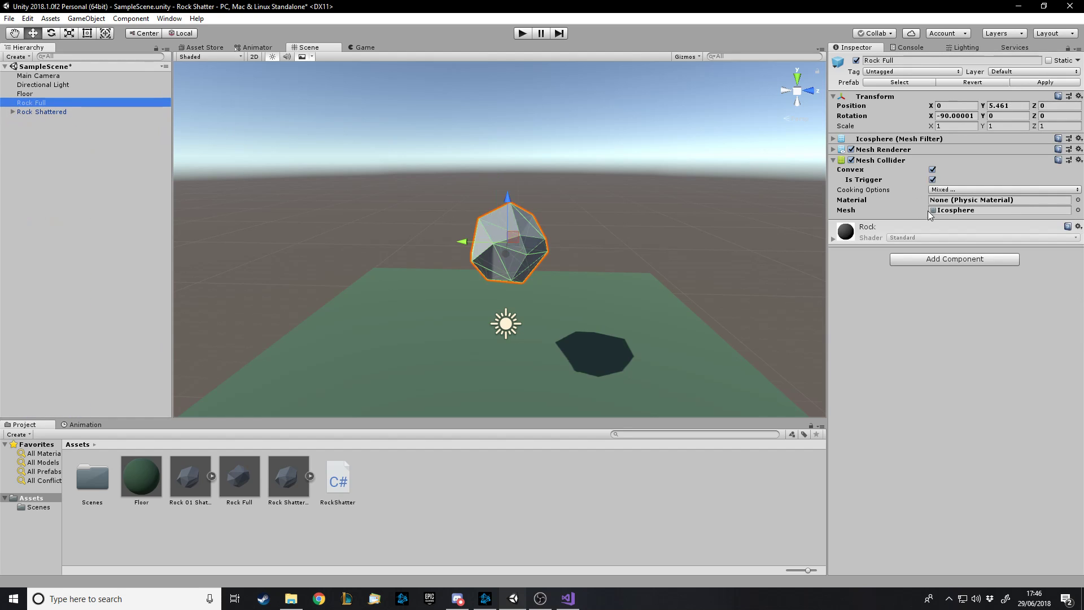
pyautogui.click(932, 261)
pyautogui.write('ri')
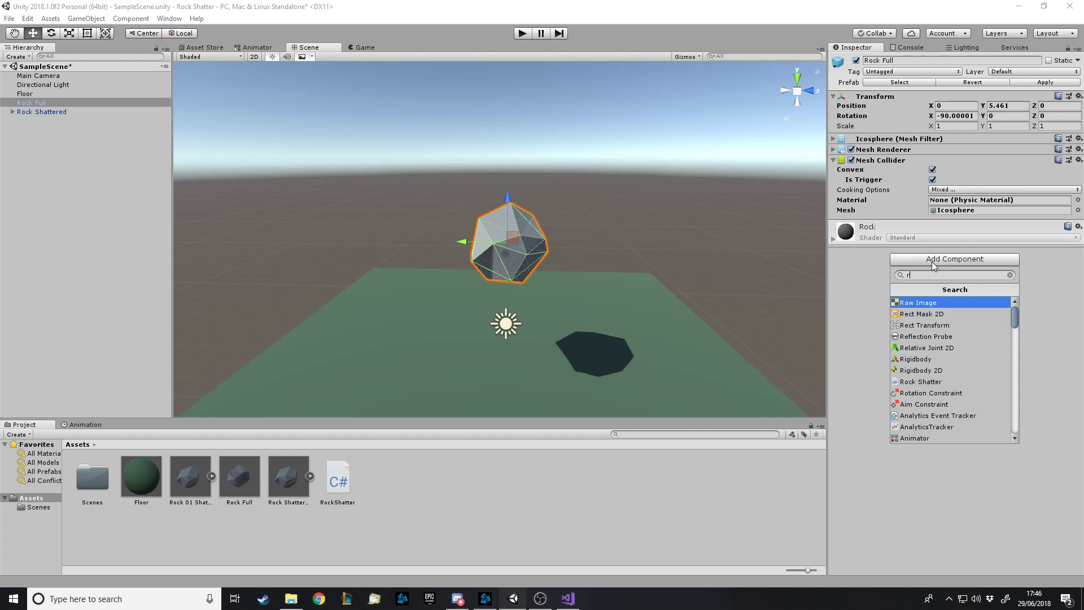
pyautogui.press('Return')
pyautogui.click(938, 232)
pyautogui.write('5')
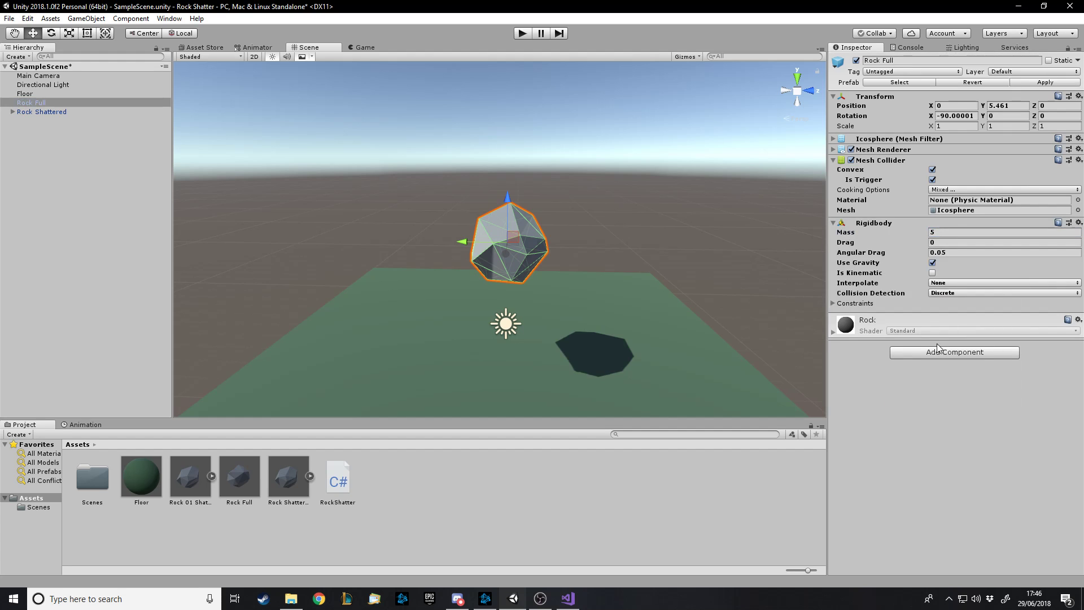
# Add the Rock Shatter script to Rock Full and assign the scene's Rock Shattered object to its Rock Shattered reference.
pyautogui.click(936, 351)
pyautogui.write('rock')
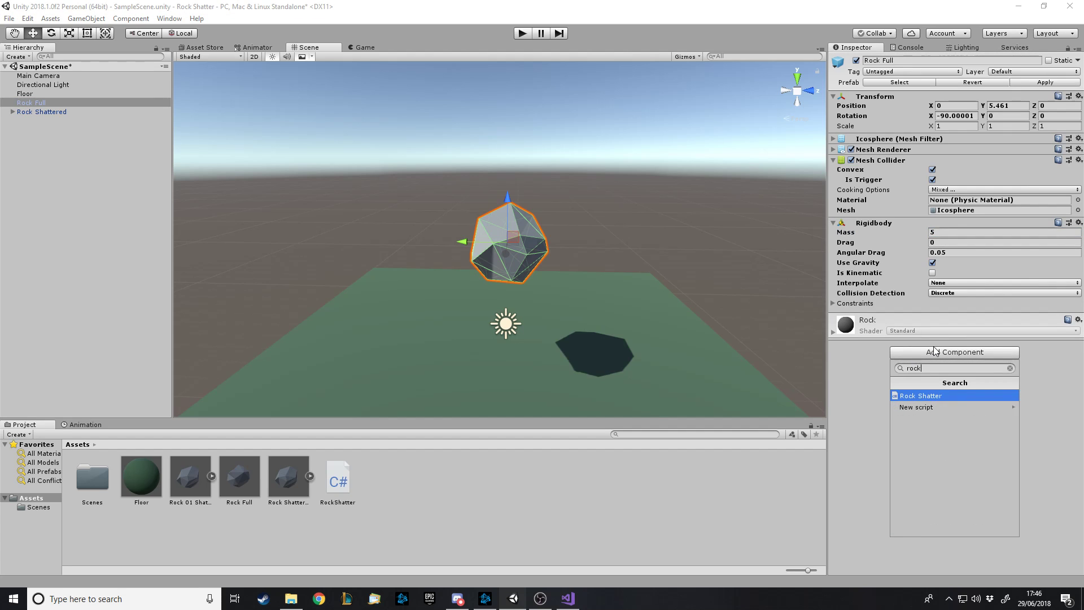
pyautogui.press('Return')
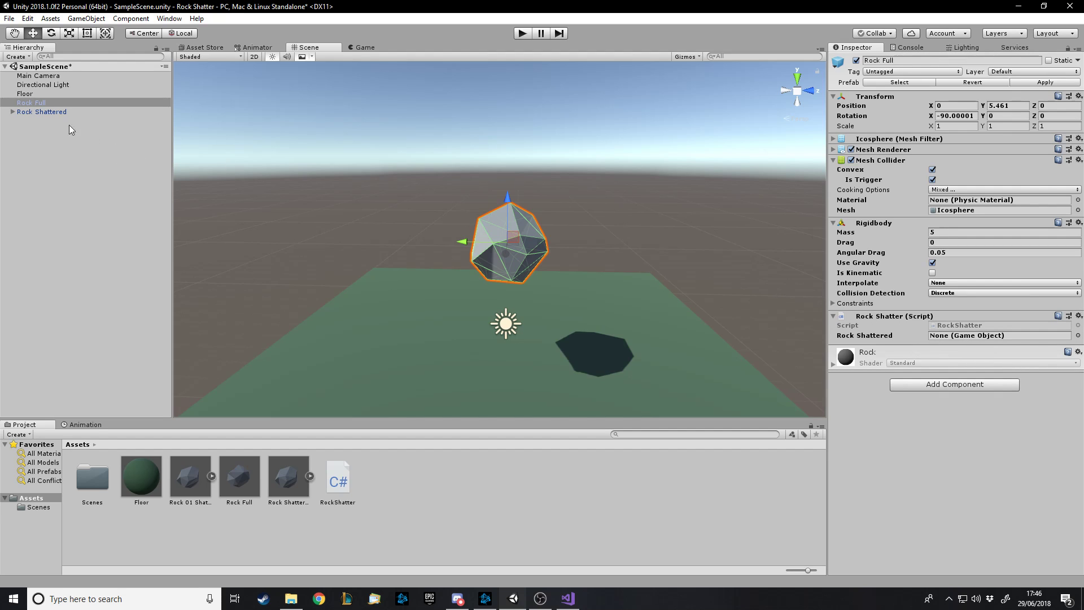
pyautogui.click(49, 113)
pyautogui.click(46, 103)
pyautogui.moveTo(45, 112); pyautogui.dragTo(952, 337)
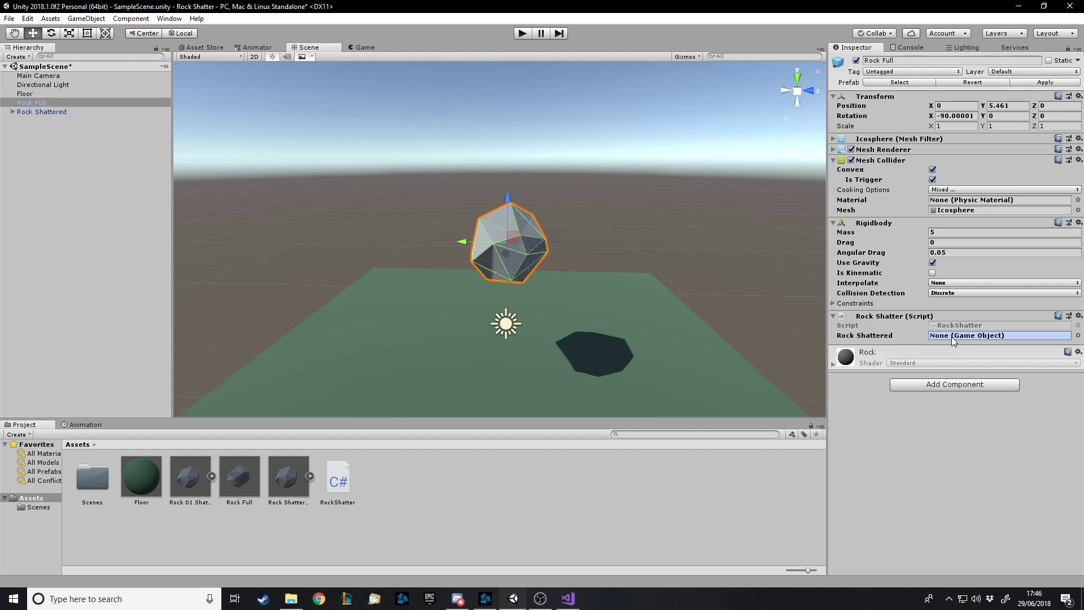
# Delete Rock Shattered from the scene and apply Rock Full's changes to its prefab.
pyautogui.click(30, 111)
pyautogui.press('Delete')
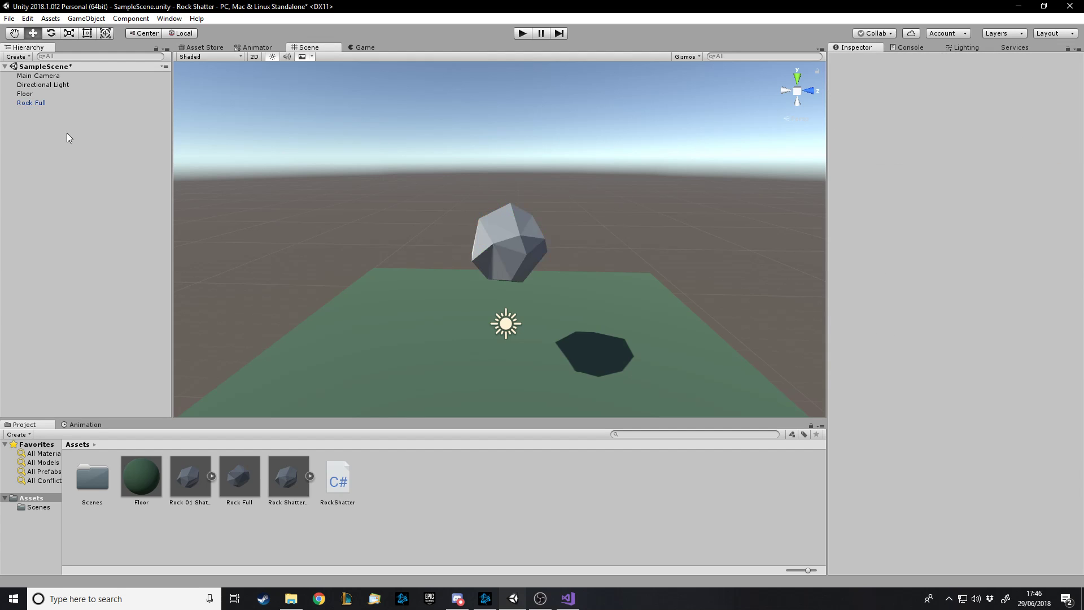
pyautogui.click(17, 103)
pyautogui.click(1038, 84)
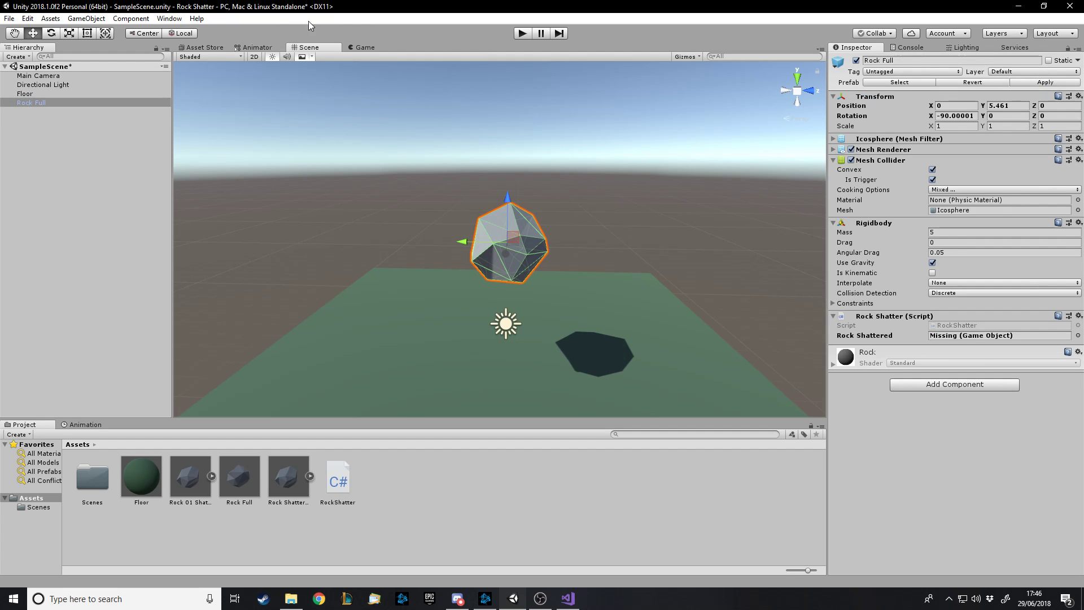
# Raise Rock Full to about Y 9.92 and test the fall in play mode, checking the console before stopping.
pyautogui.moveTo(510, 207); pyautogui.dragTo(372, 52)
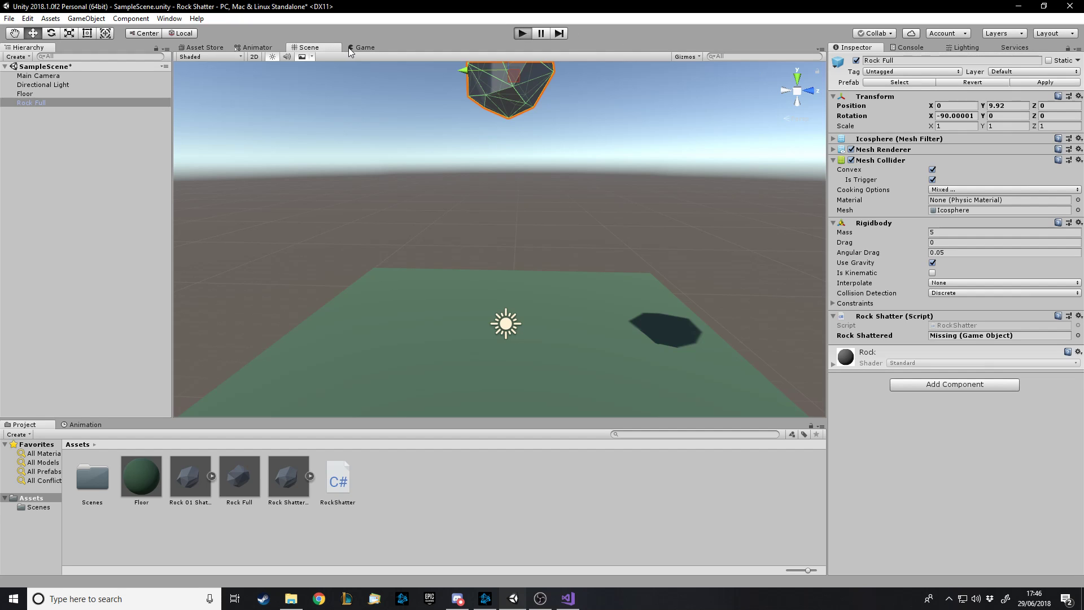
pyautogui.hotkey('ctrl', 'p')
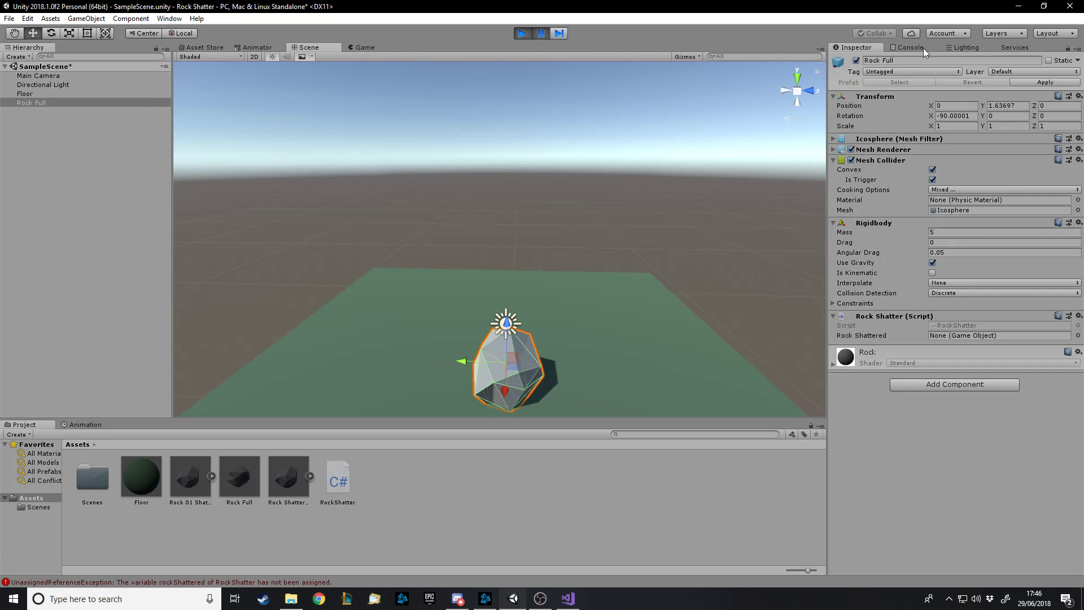
pyautogui.click(911, 47)
pyautogui.click(921, 73)
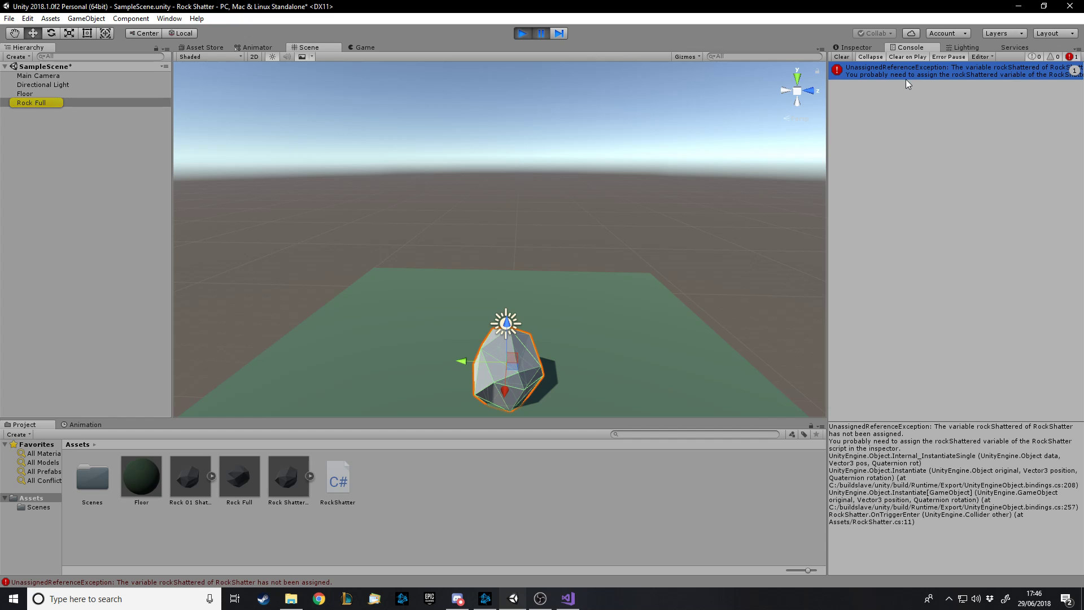
pyautogui.click(522, 33)
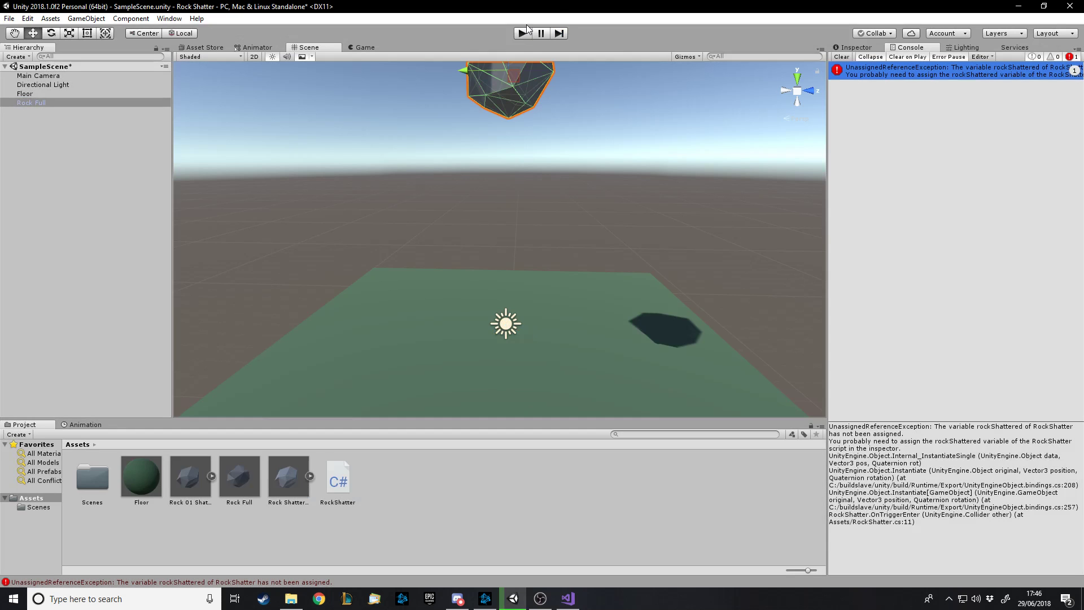
# Open the RockShatter script from the console error, review its OnTriggerEnter code and return to Unity.
pyautogui.doubleClick(886, 79)
pyautogui.click(462, 168)
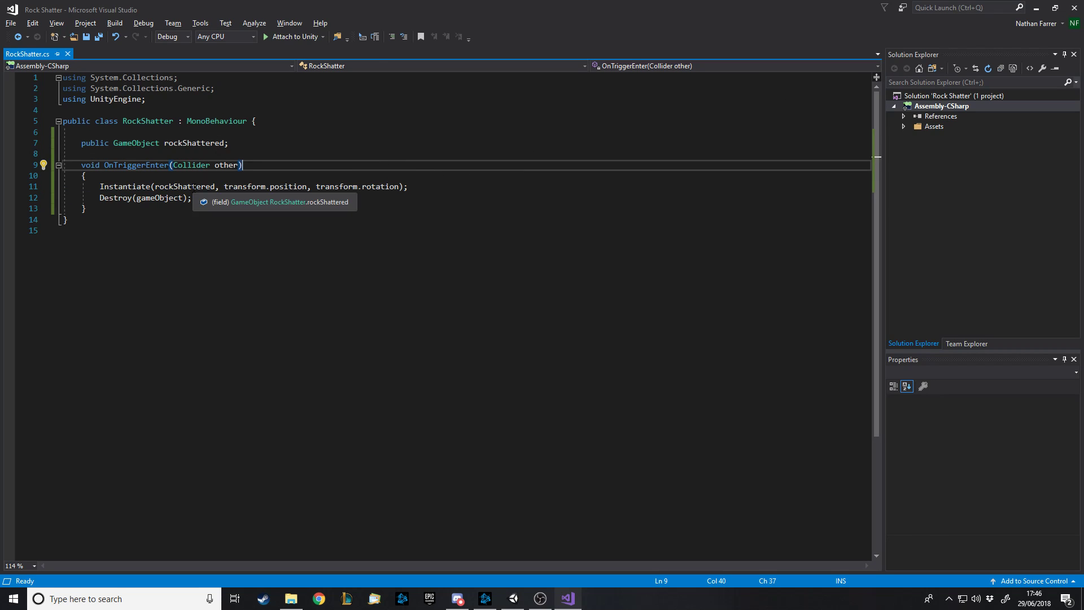
pyautogui.hotkey('alt', 'Tab')
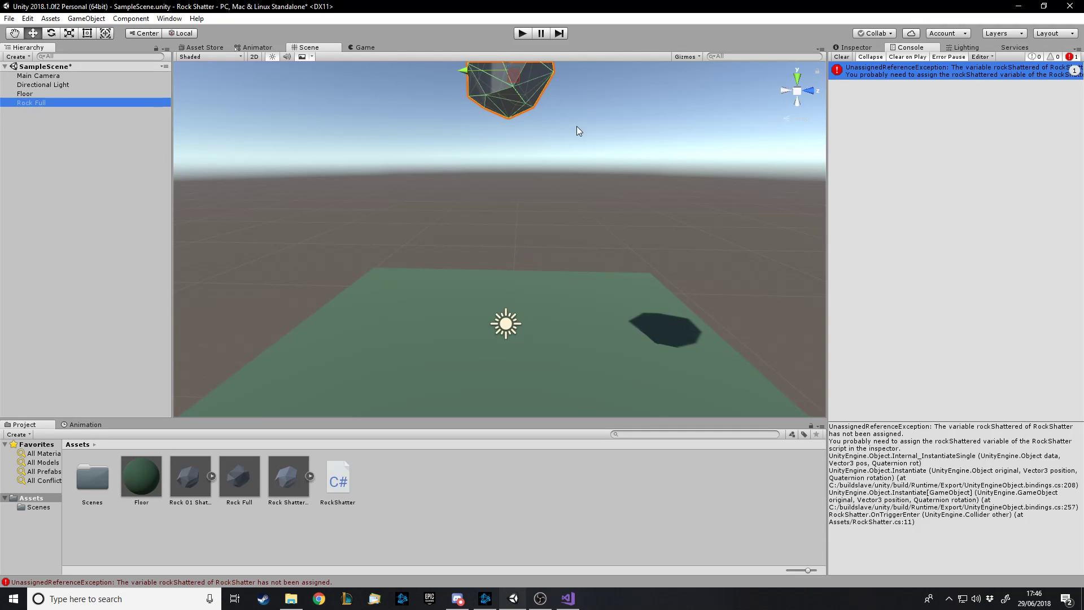
# Assign the Rock Shattered prefab to Rock Full's Rock Shattered reference and apply the change to the Rock Full prefab.
pyautogui.click(867, 49)
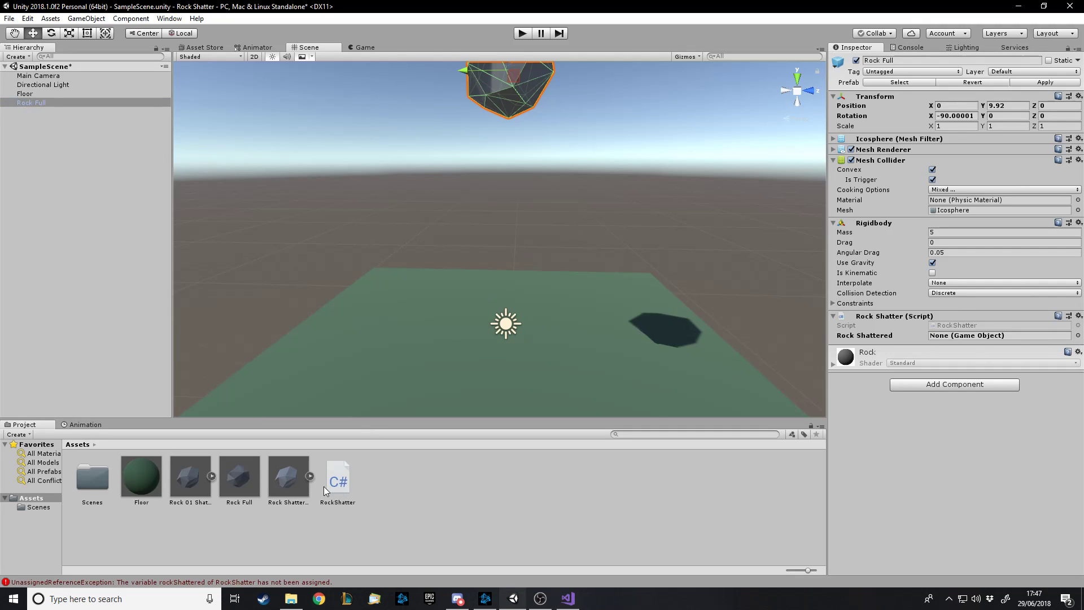
pyautogui.moveTo(289, 495); pyautogui.dragTo(922, 331)
pyautogui.moveTo(963, 340); pyautogui.dragTo(964, 340)
pyautogui.click(1043, 83)
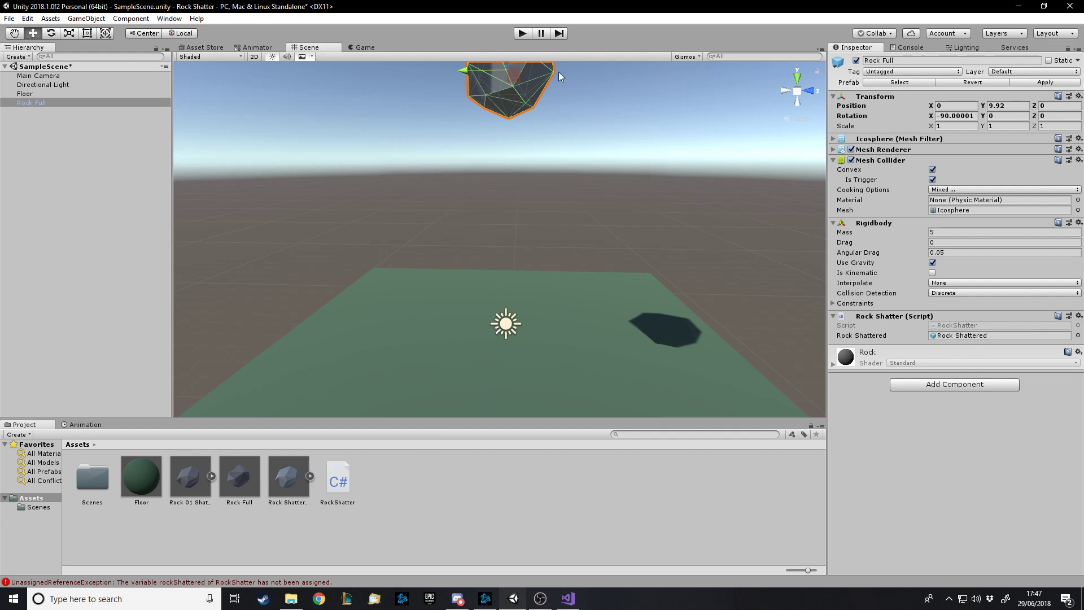
# Play the scene and examine the spawned Rock Shattered clone and one of its cell pieces in the Scene view.
pyautogui.click(523, 34)
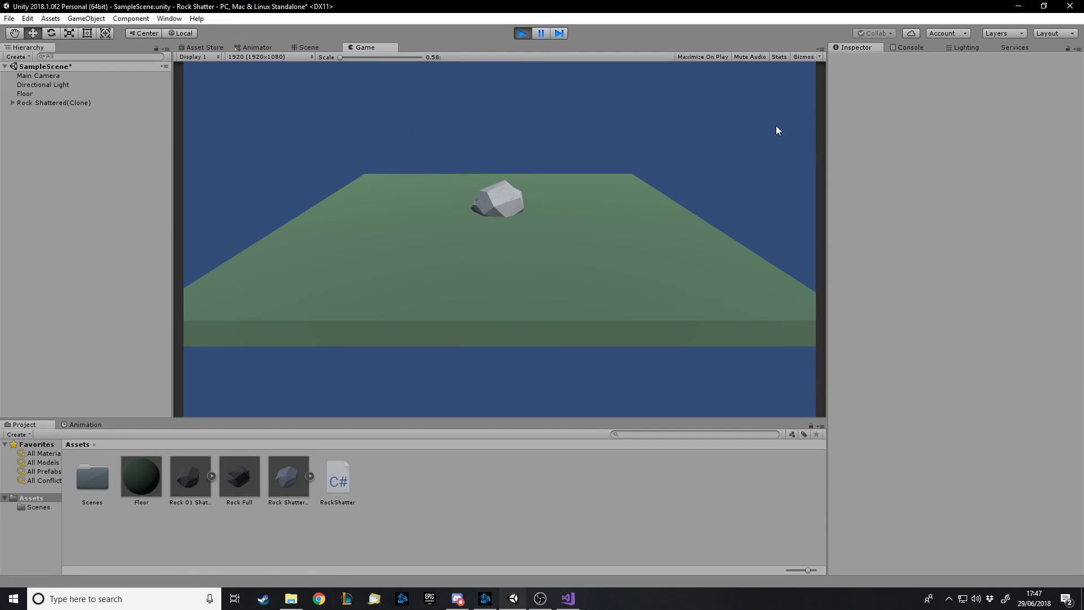
pyautogui.click(896, 45)
pyautogui.click(866, 47)
pyautogui.click(309, 48)
pyautogui.click(504, 352)
pyautogui.moveTo(464, 344); pyautogui.dragTo(382, 334)
pyautogui.hotkey('ctrl', 'z')
pyautogui.keyDown('alt'); pyautogui.moveTo(603, 332); pyautogui.dragTo(579, 329); pyautogui.keyUp('alt')
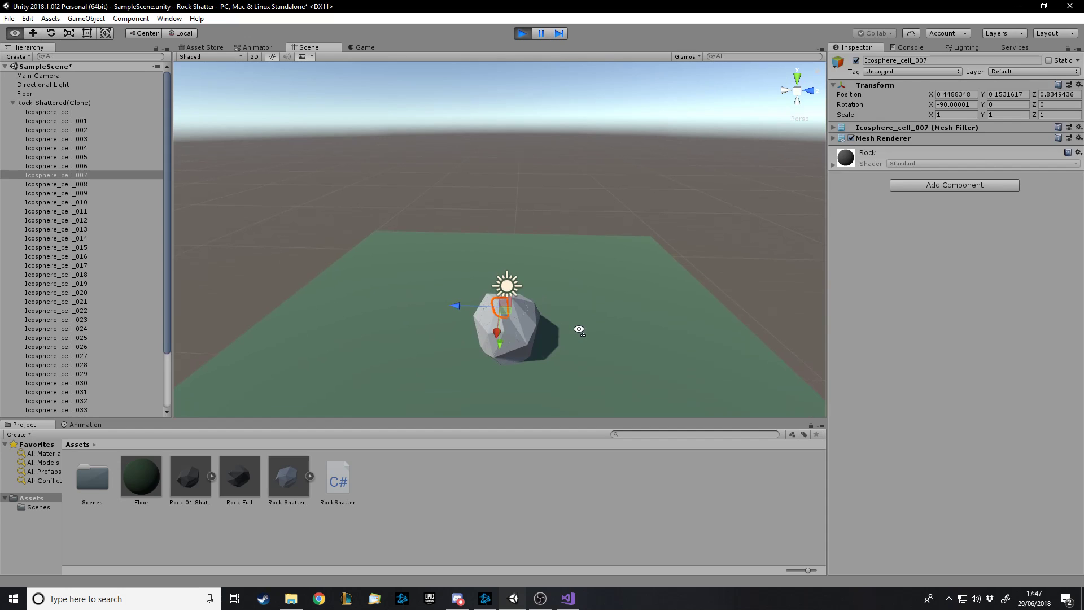
# Stop the play test and, in Visual Studio, add an empty line after the Instantiate call in the RockShatter script.
pyautogui.click(520, 34)
pyautogui.hotkey('alt', 'Tab')
pyautogui.click(309, 202)
pyautogui.press('Up')
pyautogui.press('End')
pyautogui.press('Return')
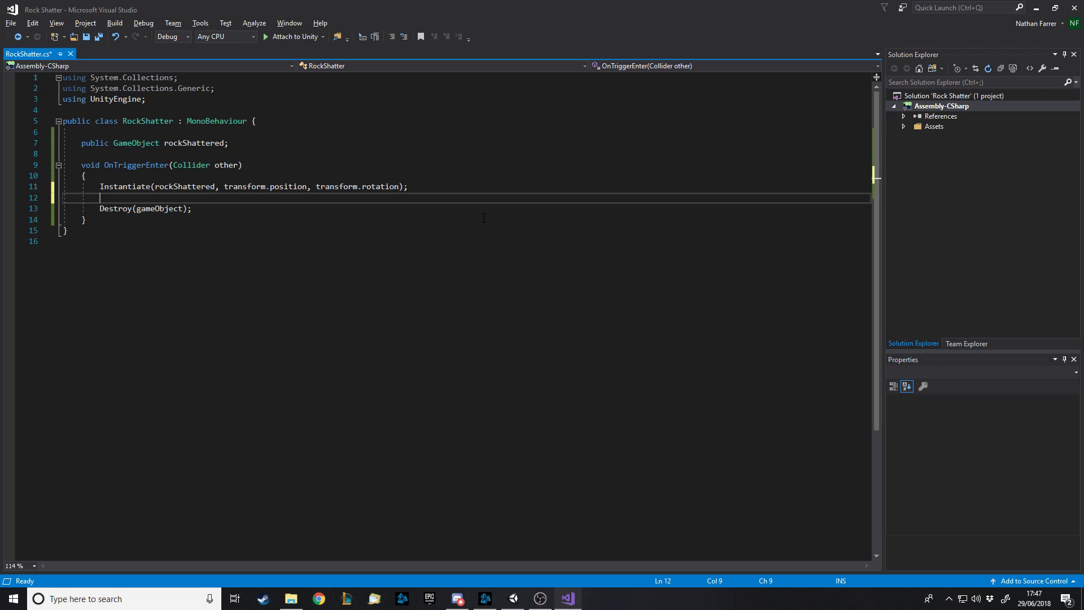
pyautogui.write('force')
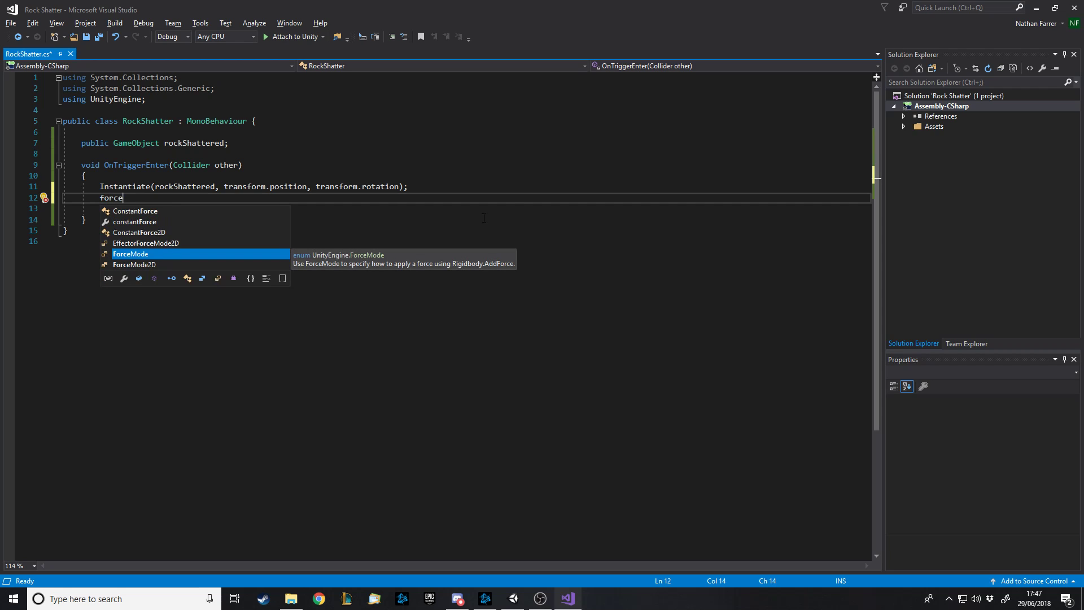
pyautogui.press('BackSpace')
pyautogui.press('BackSpace')
pyautogui.press('BackSpace')
pyautogui.press('BackSpace')
pyautogui.press('BackSpace')
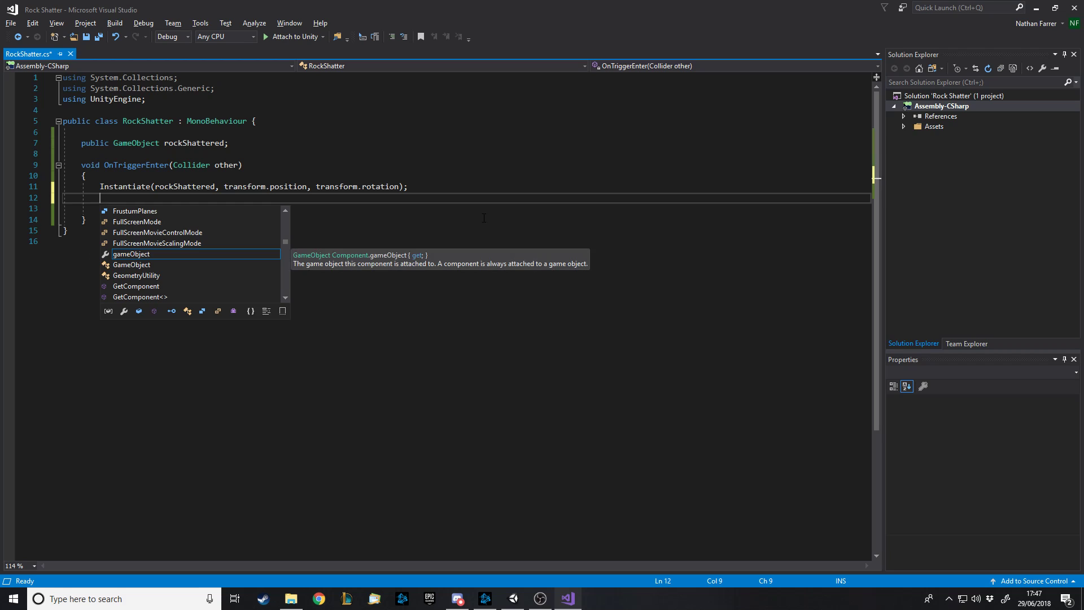
# Add a GetComponent<Rigidbody>().AddExplosionForce() call between the Instantiate and Destroy lines.
pyautogui.write('GetComponent<')
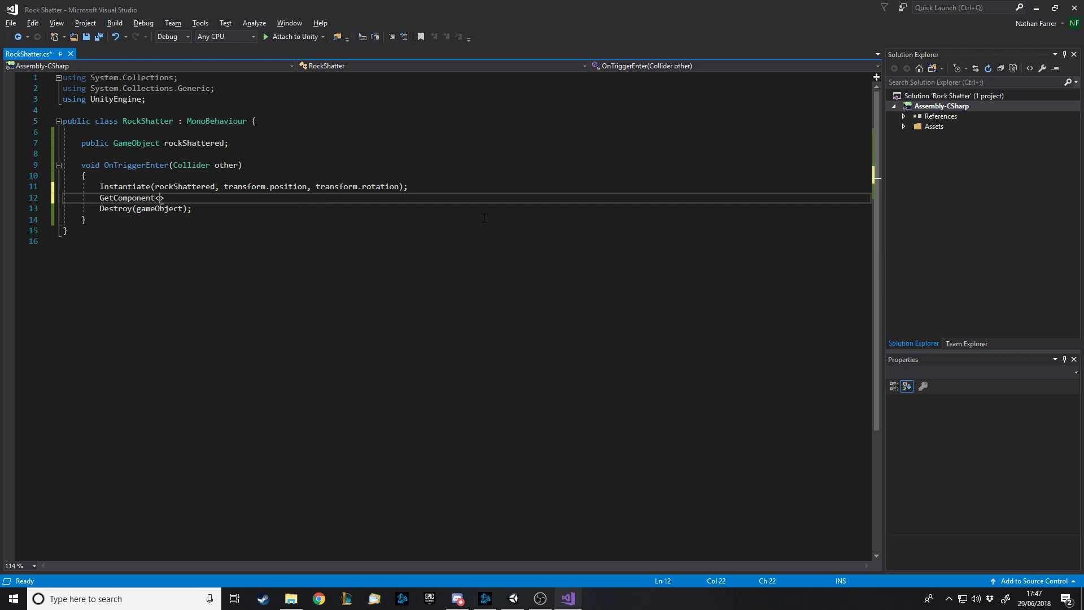
pyautogui.write('Rigidbody>')
pyautogui.write('().')
pyautogui.write('app')
pyautogui.press('BackSpace')
pyautogui.press('BackSpace')
pyautogui.press('BackSpace')
pyautogui.write('e')
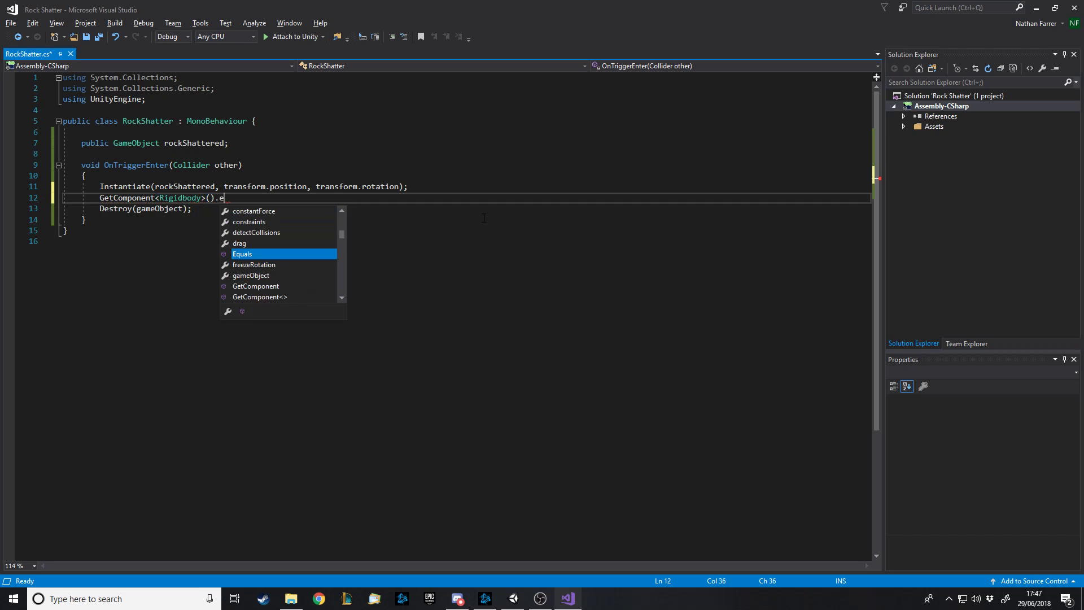
pyautogui.write('x(')
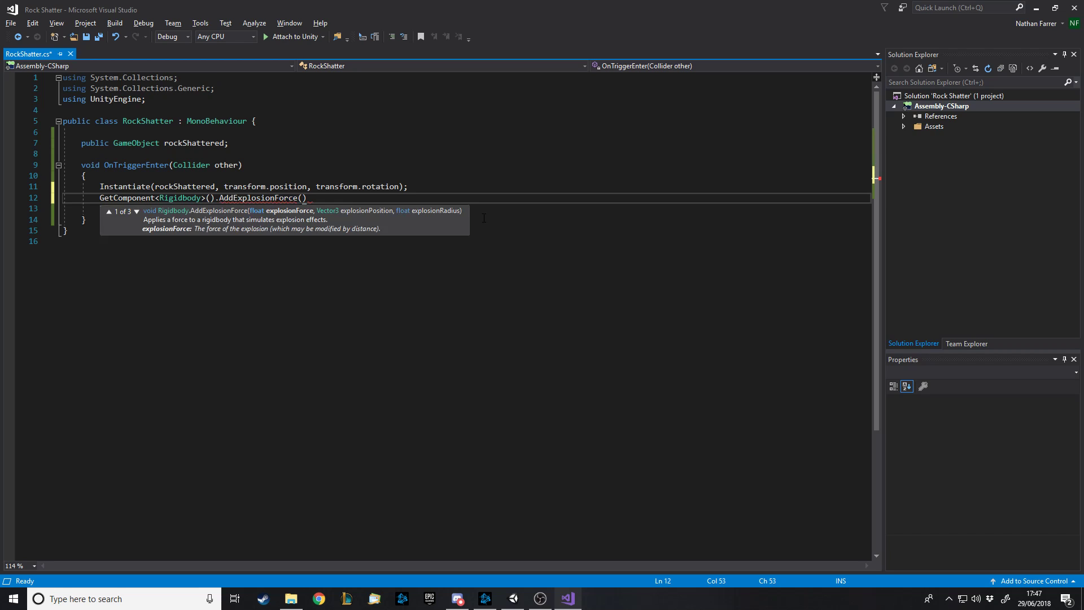
pyautogui.write('200,')
# Give AddExplosionForce the arguments 200, transform.position and 5, end the statement and save the script.
pyautogui.press('BackSpace')
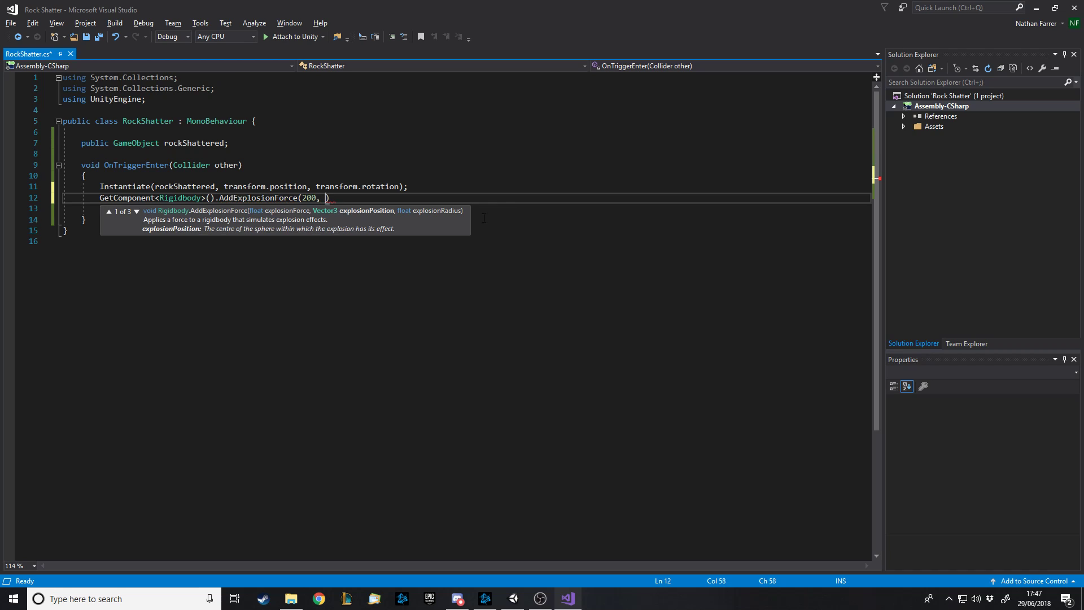
pyautogui.write('TextAlignment.')
pyautogui.press('BackSpace')
pyautogui.press('BackSpace')
pyautogui.press('BackSpace')
pyautogui.press('BackSpace')
pyautogui.press('BackSpace')
pyautogui.press('BackSpace')
pyautogui.press('BackSpace')
pyautogui.press('BackSpace')
pyautogui.press('BackSpace')
pyautogui.press('BackSpace')
pyautogui.press('BackSpace')
pyautogui.press('BackSpace')
pyautogui.press('BackSpace')
pyautogui.press('BackSpace')
pyautogui.write('transform.p')
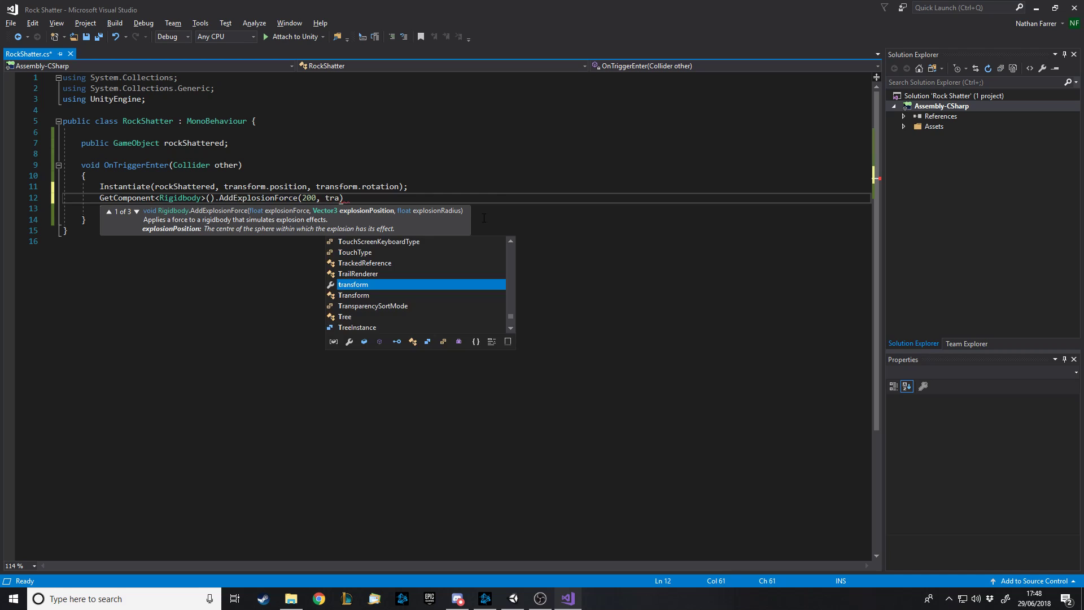
pyautogui.write('osition, ')
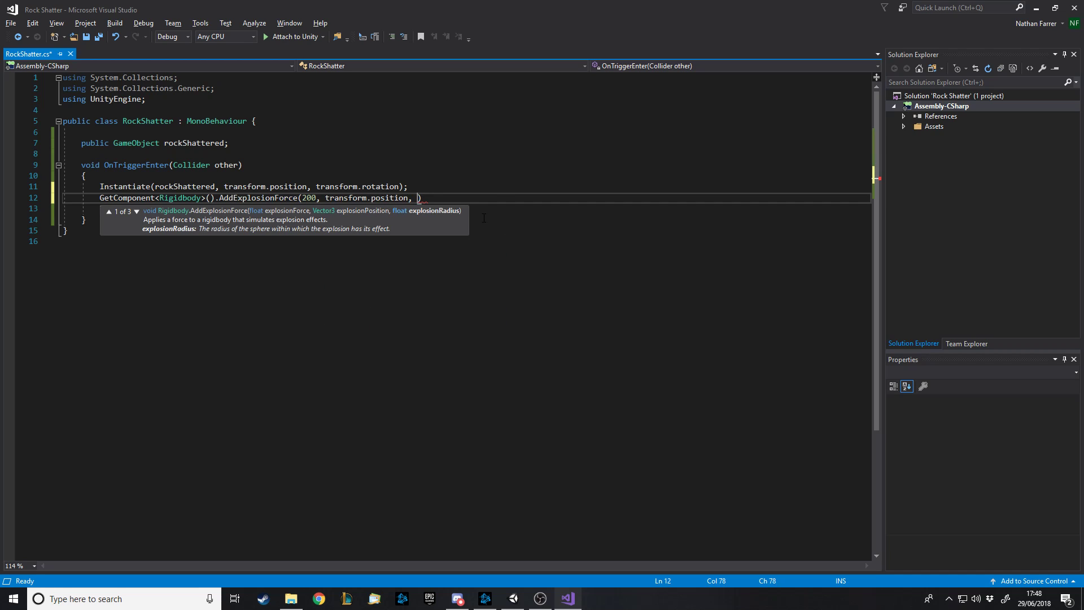
pyautogui.write('5);')
pyautogui.hotkey('ctrl', 's')
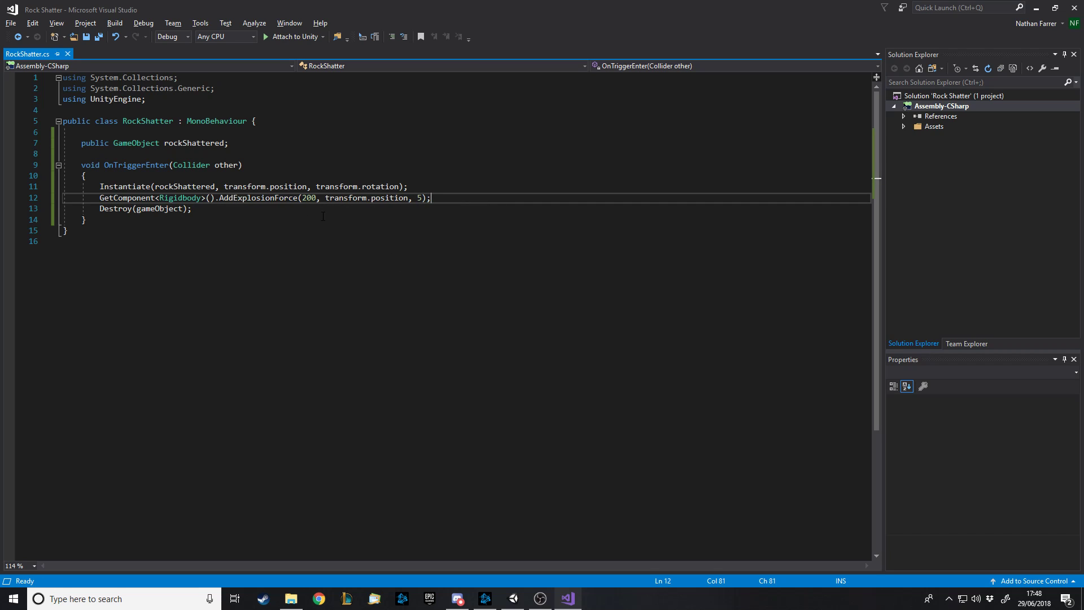
# Return to Unity and play the scene to test the explosion force on the spawned Rock Shattered clone.
pyautogui.hotkey('alt', 'Tab')
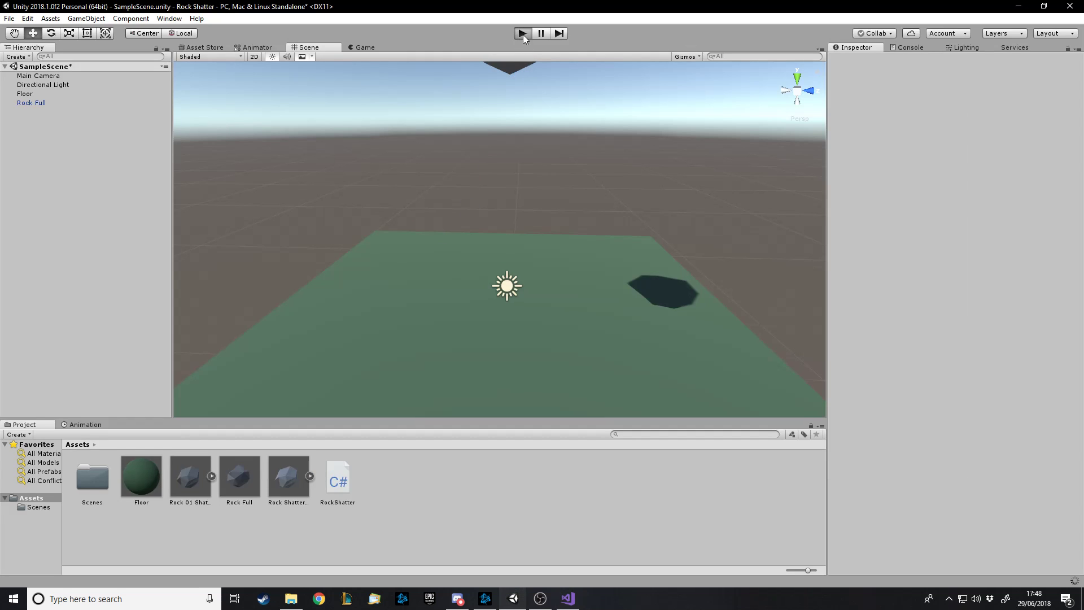
pyautogui.click(523, 35)
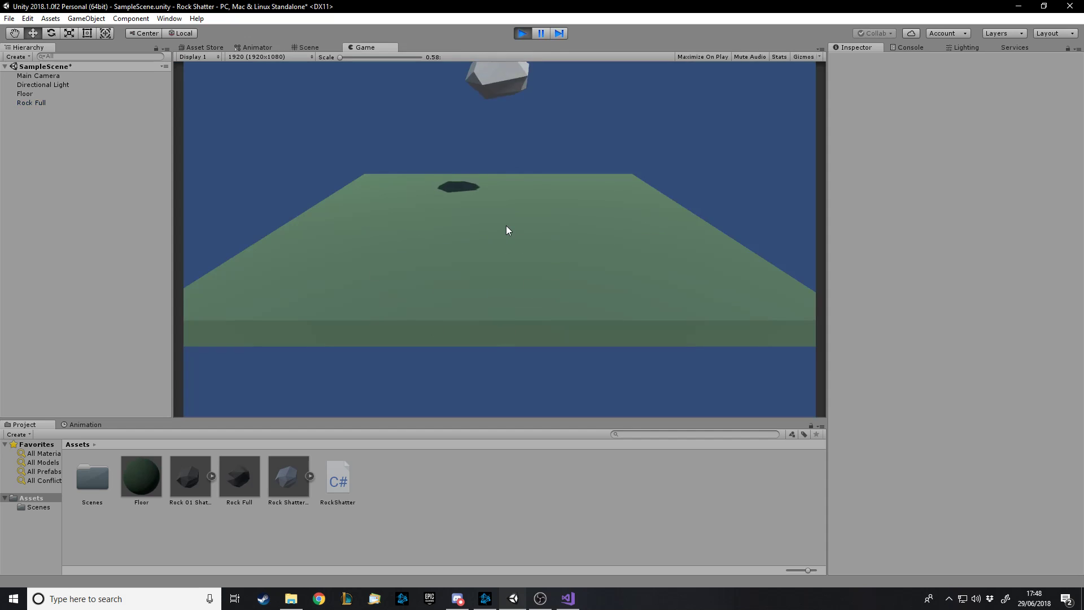
pyautogui.click(57, 103)
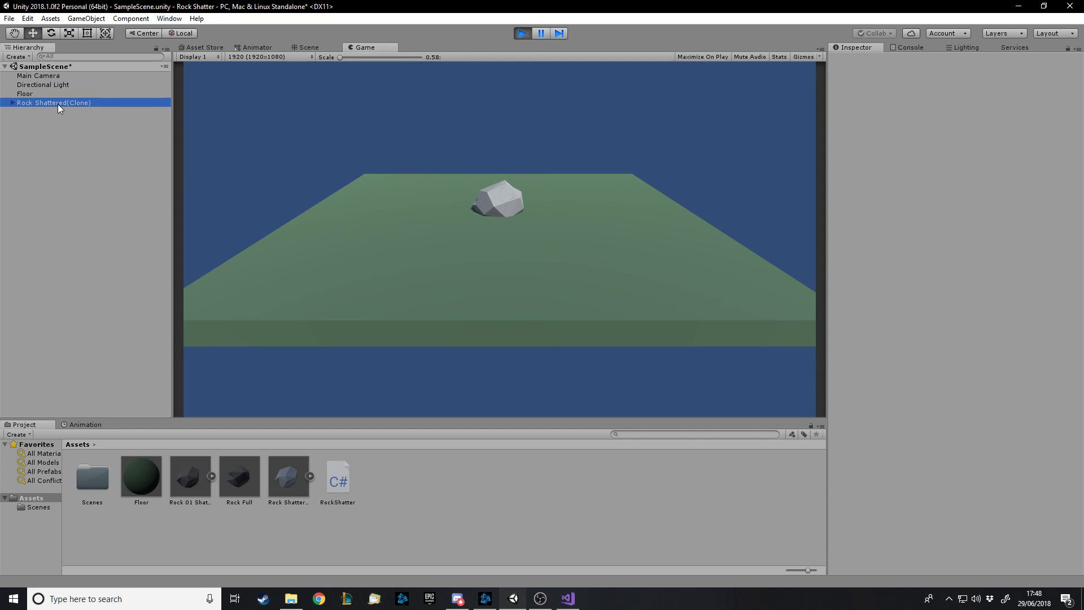
pyautogui.click(66, 92)
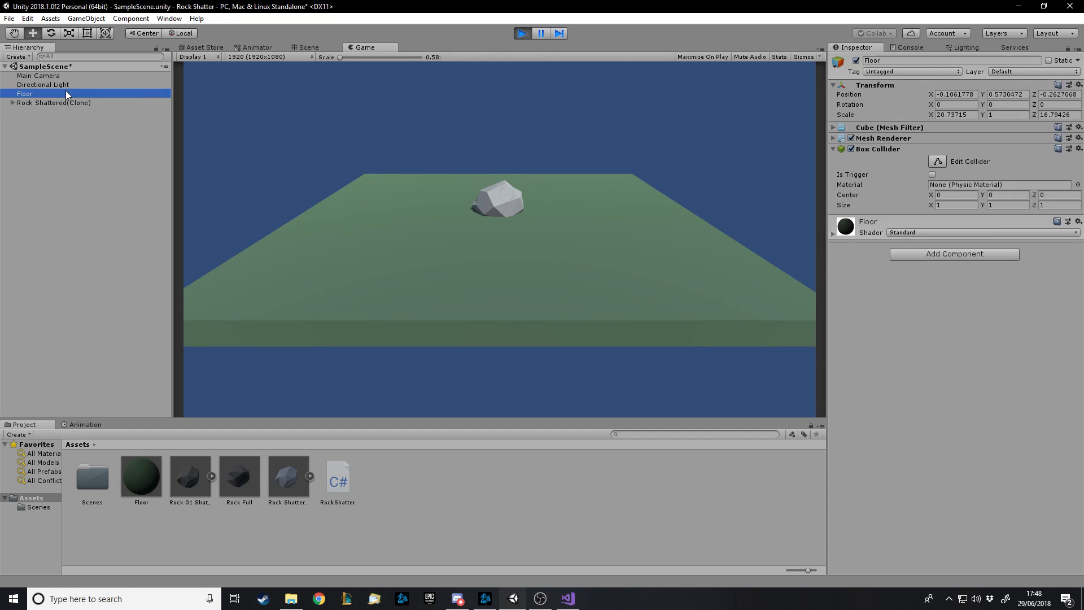
pyautogui.click(524, 33)
# Set the explosion force in the RockShatter script to 500, save it and return to Unity.
pyautogui.hotkey('alt', 'Tab')
pyautogui.doubleClick(309, 198)
pyautogui.write('500')
pyautogui.hotkey('ctrl', 's')
pyautogui.hotkey('alt', 'Tab')
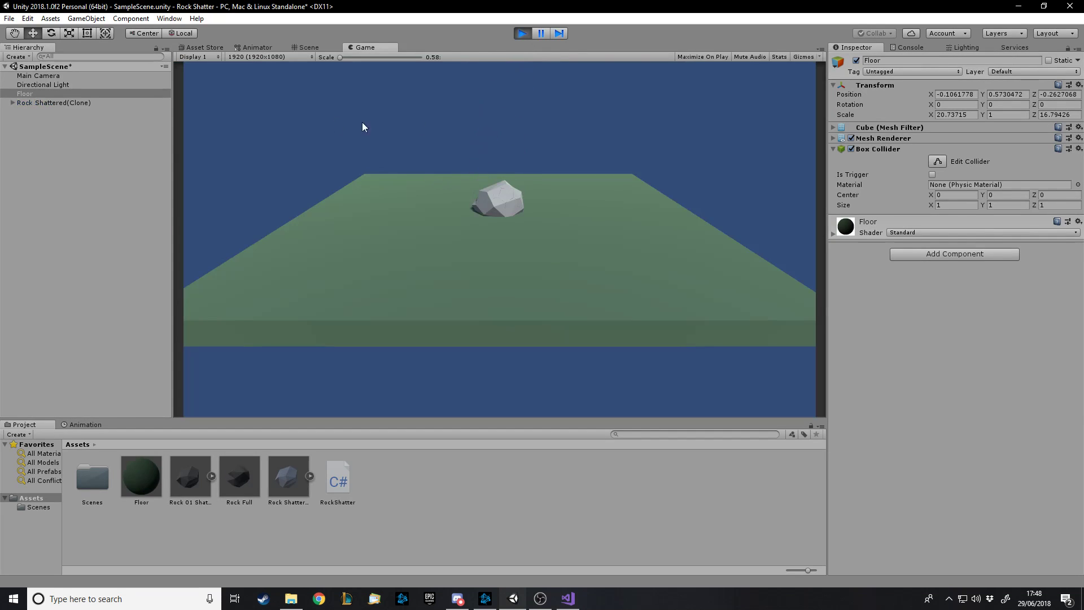
# Expand the Rock Shattered clone, inspect the components of its first two cell pieces and stop play mode.
pyautogui.click(76, 101)
pyautogui.click(13, 102)
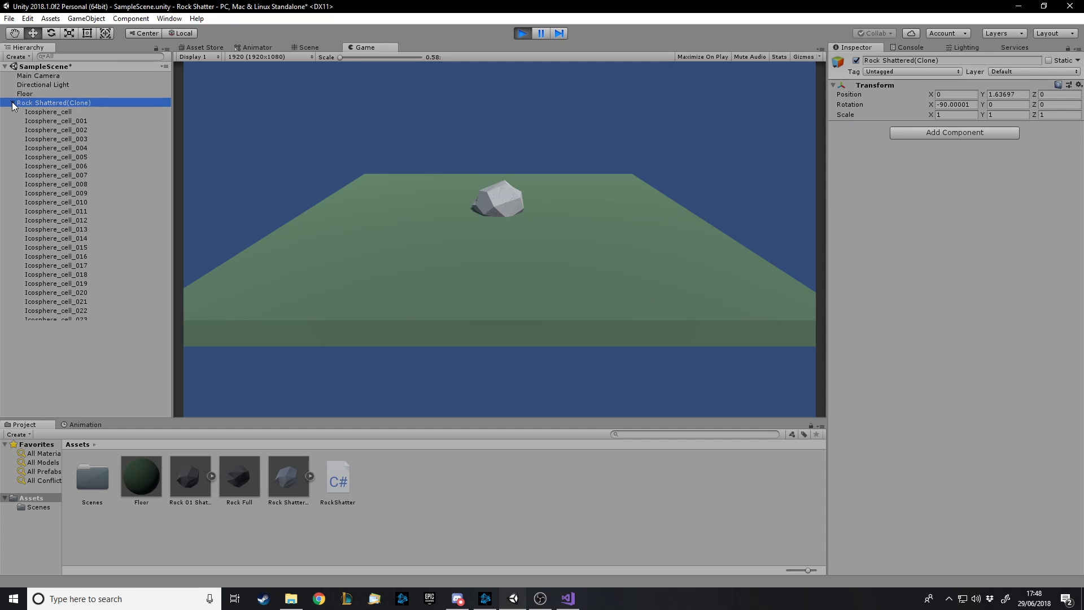
pyautogui.click(41, 113)
pyautogui.click(56, 121)
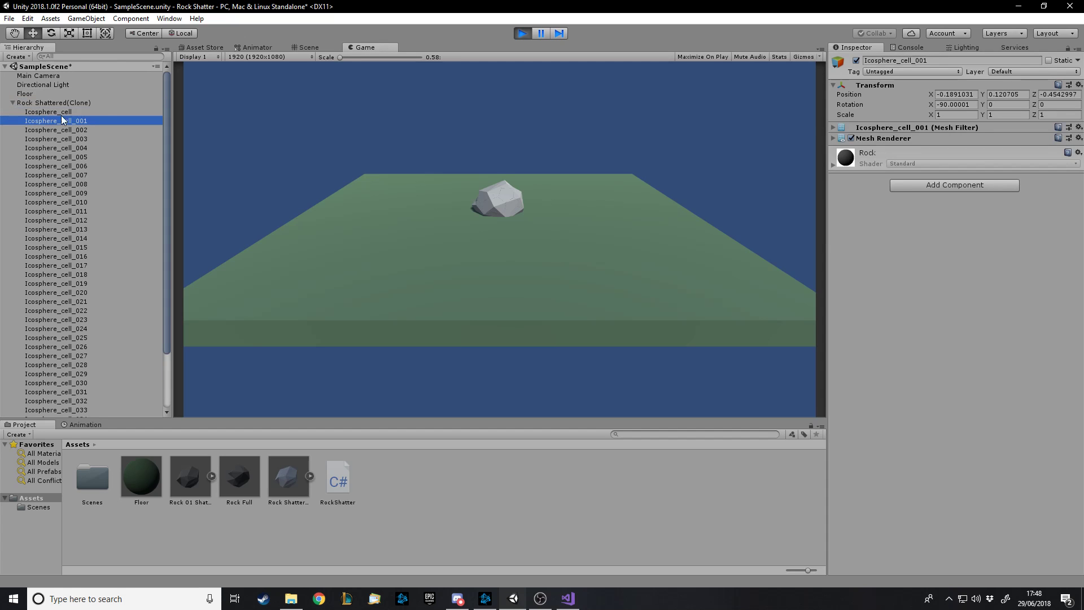
pyautogui.click(521, 34)
# Expand the Rock Shattered prefab to check its Icosphere cells' components and compare them with the Rock Full prefab's physics components.
pyautogui.click(289, 477)
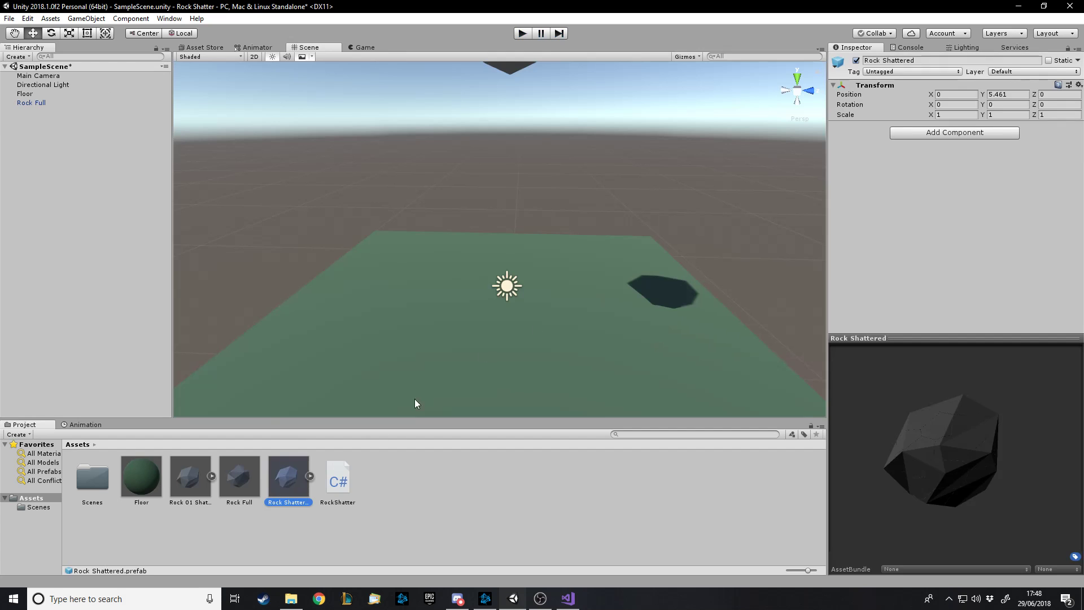
pyautogui.click(311, 476)
pyautogui.click(337, 477)
pyautogui.scroll(-1, 404, 503)
pyautogui.keyDown('shift'); pyautogui.click(141, 530); pyautogui.keyUp('shift')
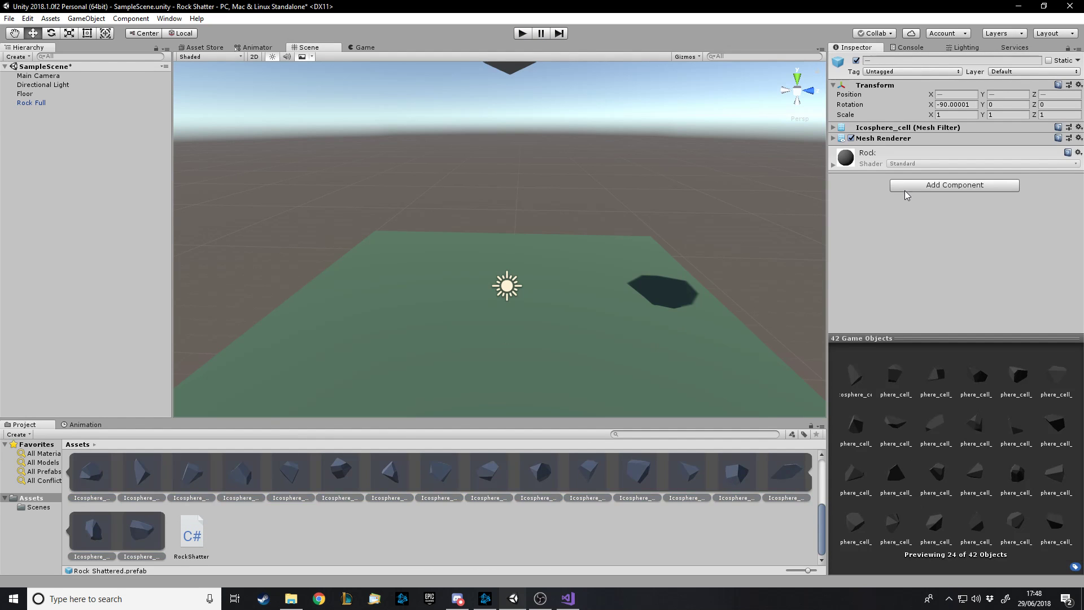
pyautogui.scroll(1, 420, 529)
pyautogui.scroll(1, 421, 529)
pyautogui.click(337, 477)
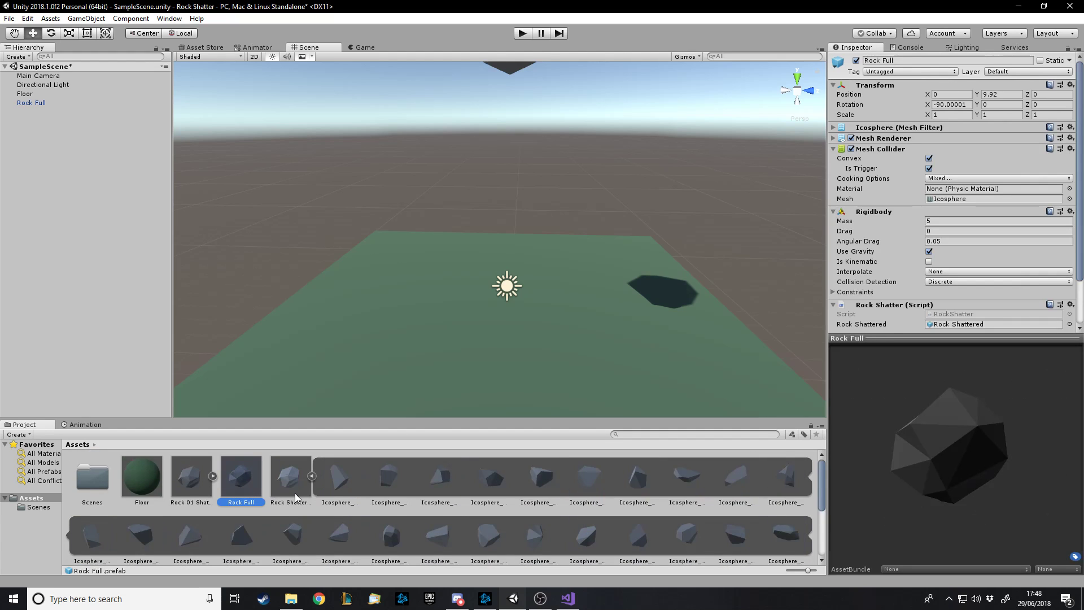
# Select all Icosphere cells of the Rock Shattered prefab and add a convex Mesh Collider to them.
pyautogui.scroll(-2, 367, 480)
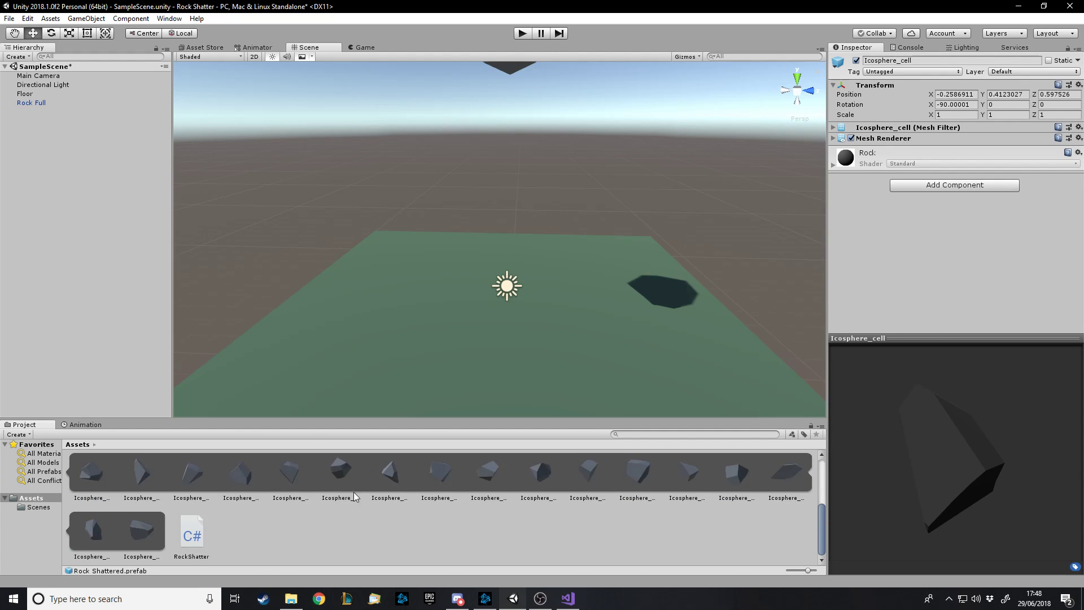
pyautogui.keyDown('shift'); pyautogui.click(141, 531); pyautogui.keyUp('shift')
pyautogui.click(947, 188)
pyautogui.write('mesh')
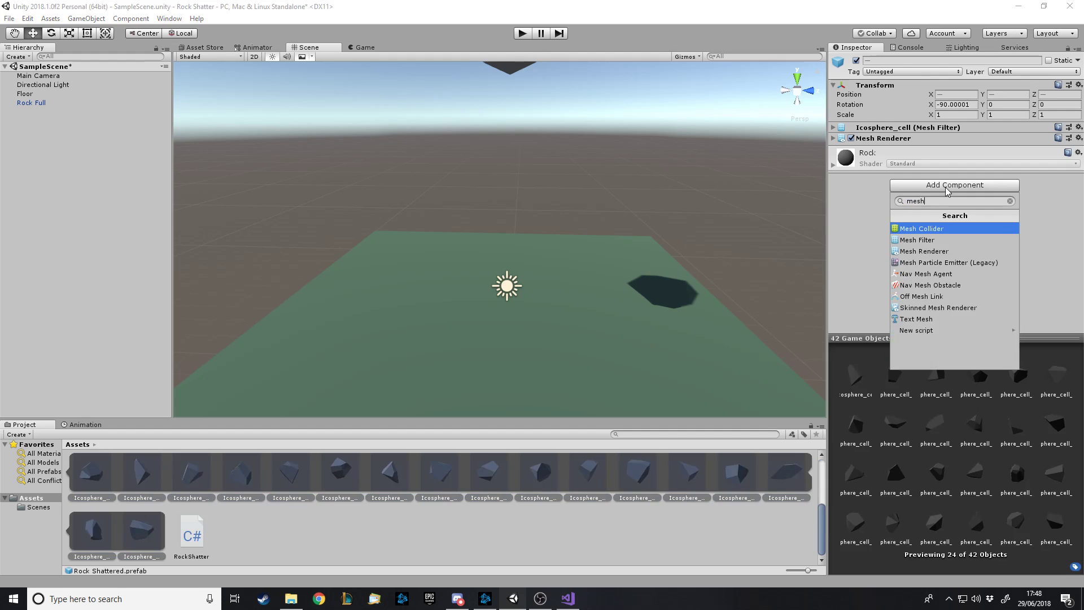
pyautogui.press('Return')
pyautogui.click(933, 158)
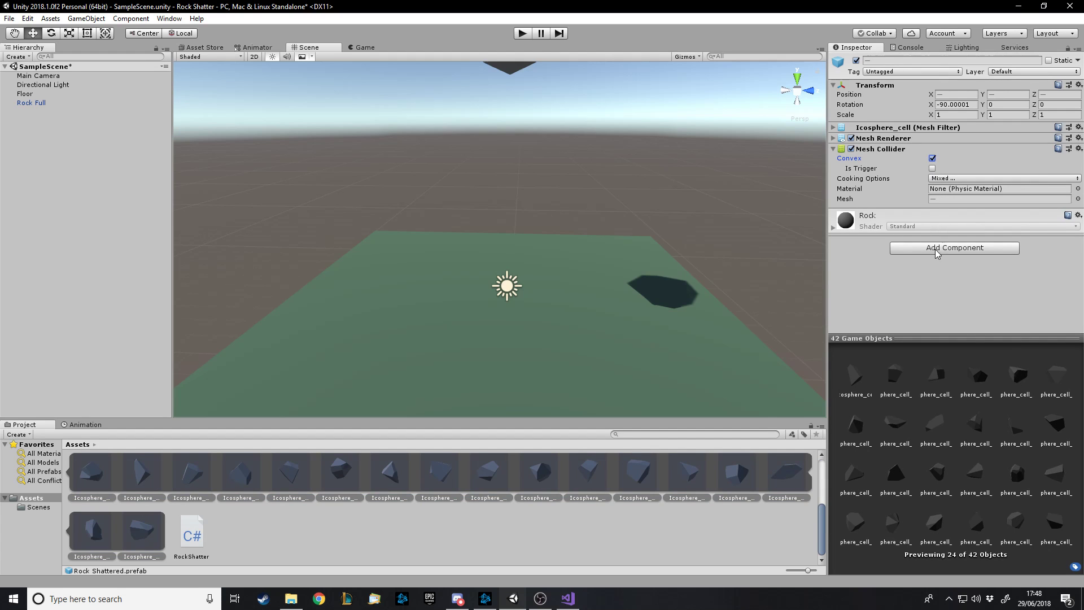
# Add a Rigidbody with mass 0.3 to all selected cells and test the shatter in play mode.
pyautogui.click(936, 249)
pyautogui.write('rigid')
pyautogui.press('Return')
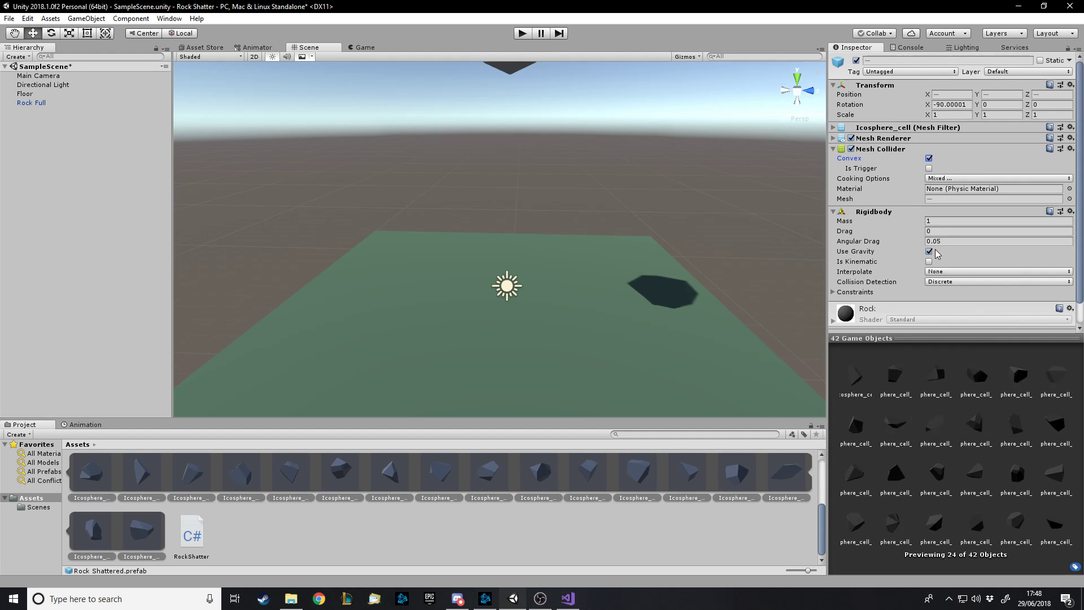
pyautogui.click(941, 220)
pyautogui.write('0.3')
pyautogui.press('Return')
pyautogui.click(522, 34)
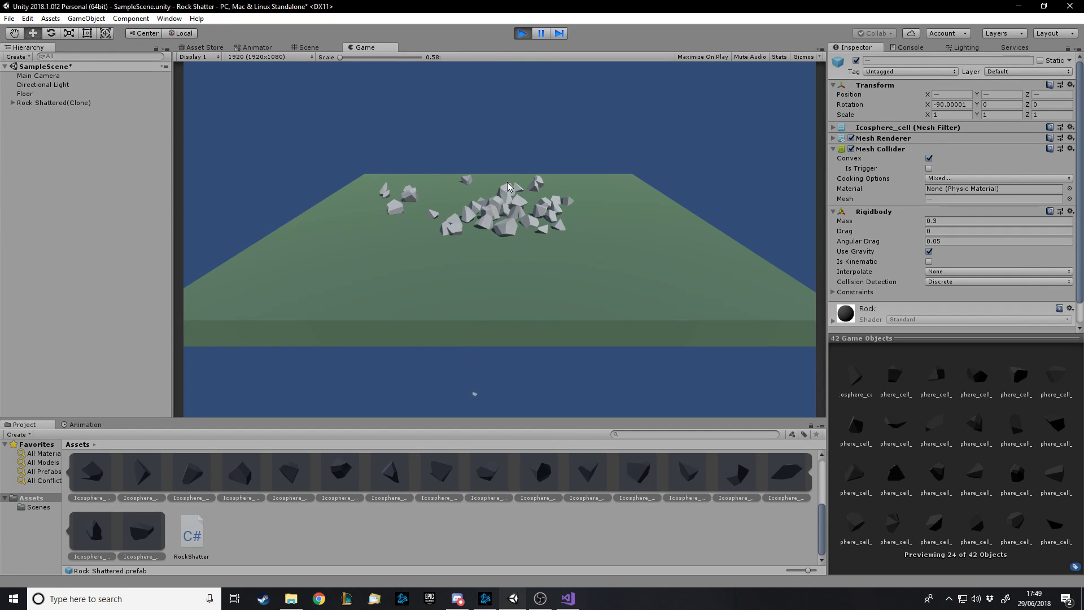
pyautogui.click(522, 34)
# Review the OnTriggerEnter method in the RockShatter script, covering its Instantiate, AddExplosionForce and Destroy lines.
pyautogui.click(569, 598)
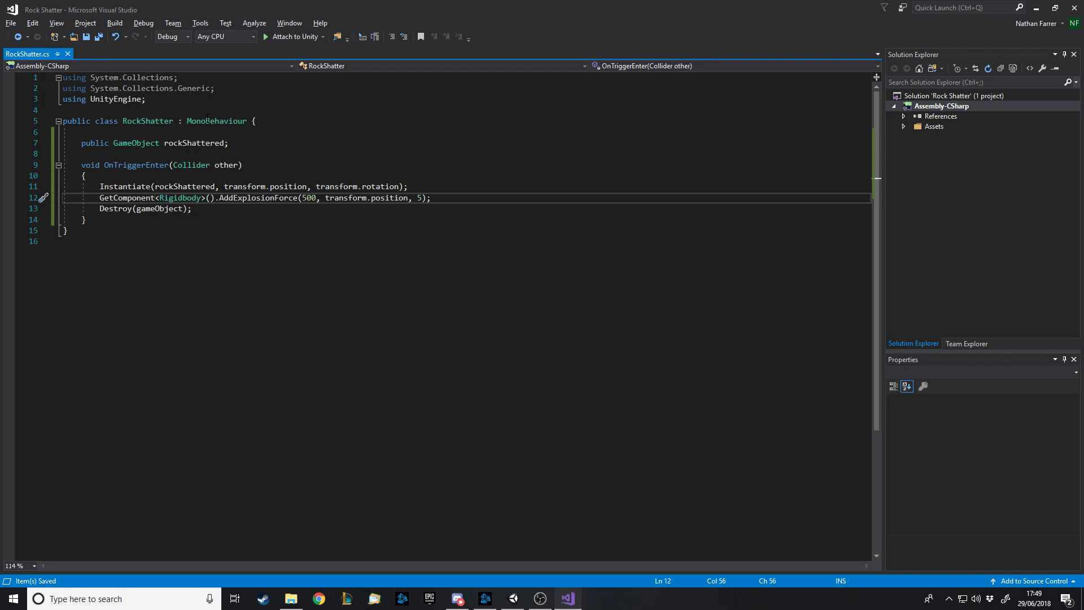
pyautogui.moveTo(82, 165); pyautogui.dragTo(242, 165)
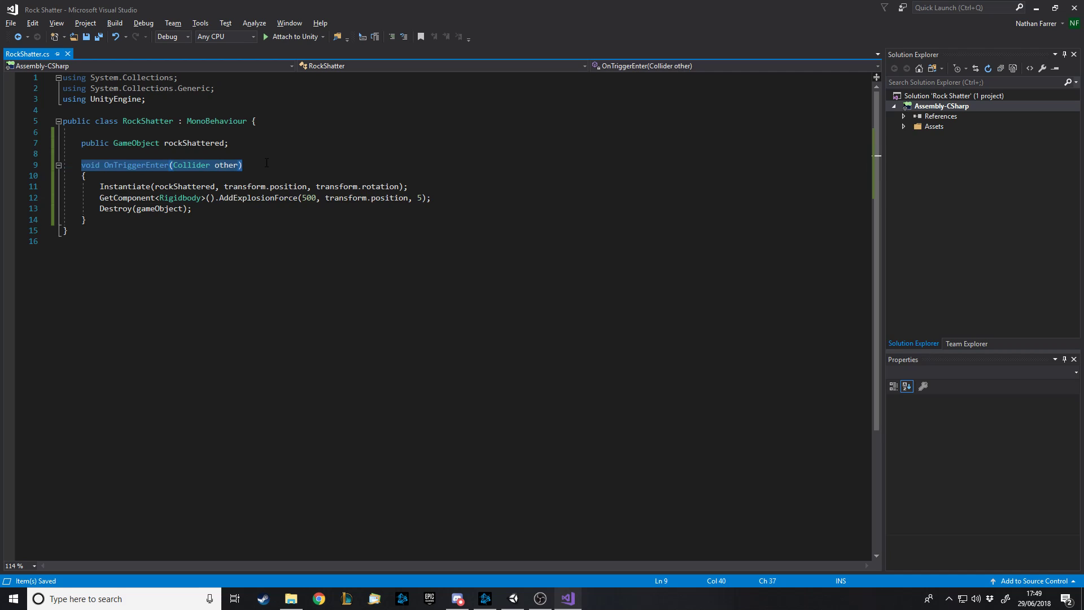
pyautogui.moveTo(100, 187); pyautogui.dragTo(471, 186)
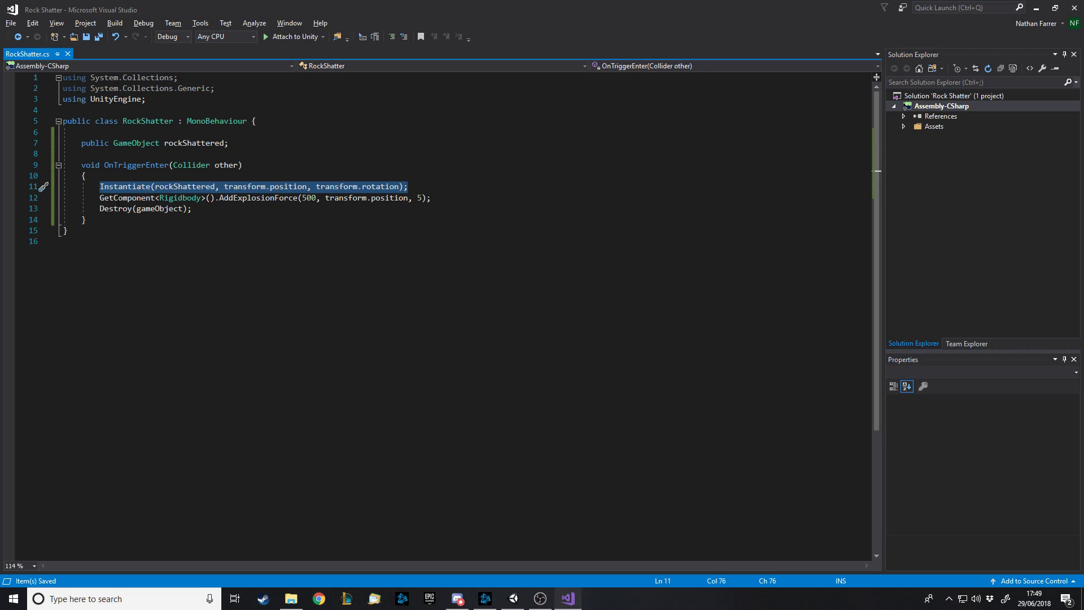
pyautogui.moveTo(101, 198); pyautogui.dragTo(453, 199)
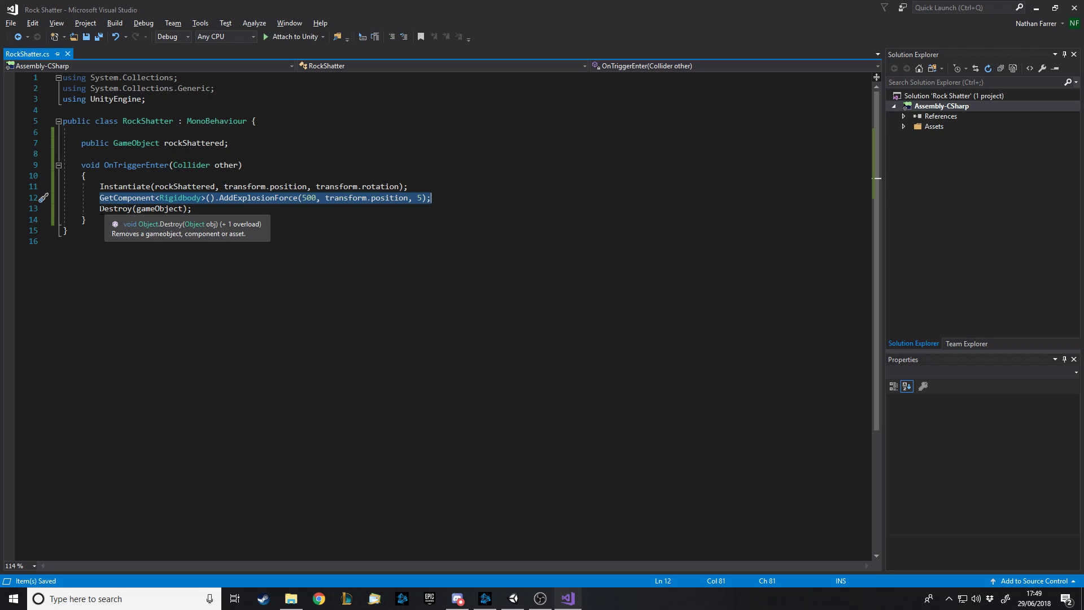
pyautogui.moveTo(100, 208); pyautogui.dragTo(192, 209)
# Return to Unity, play the scene again to watch the rock shatter, and stop play mode.
pyautogui.click(513, 598)
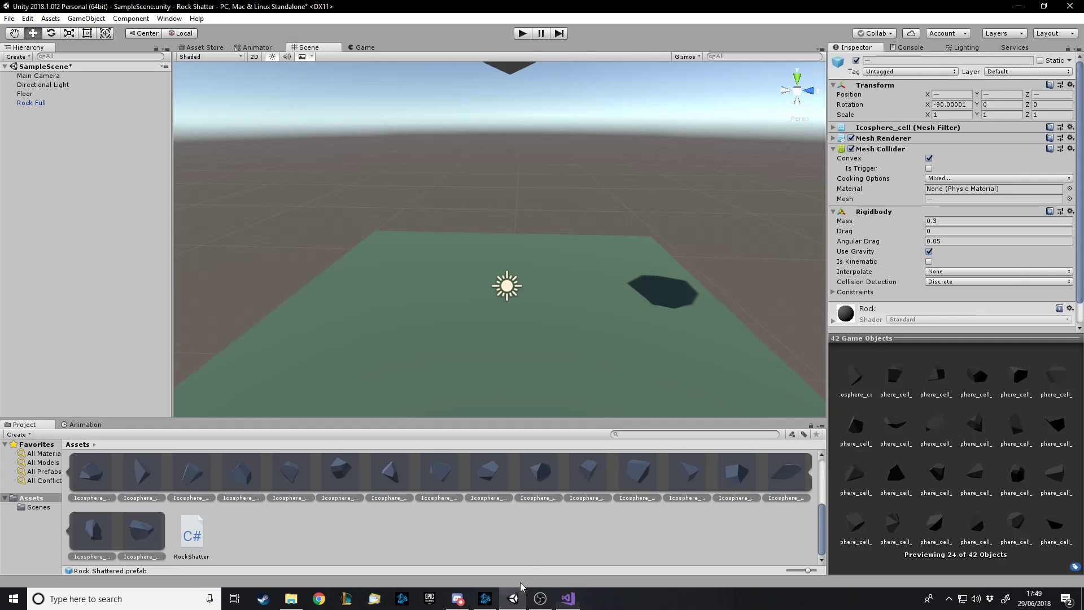
pyautogui.click(523, 35)
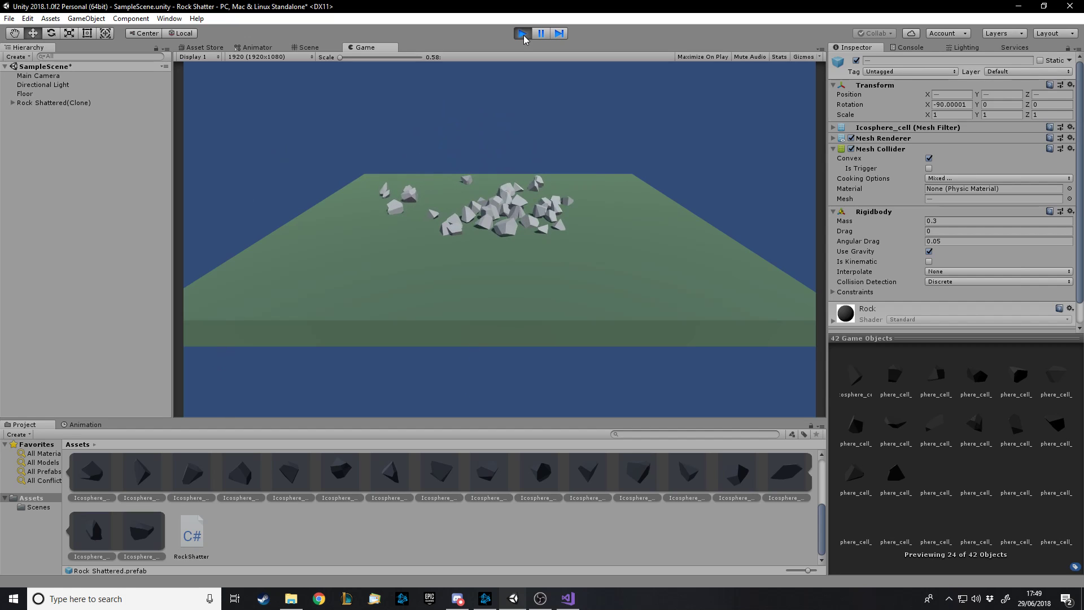
pyautogui.click(524, 33)
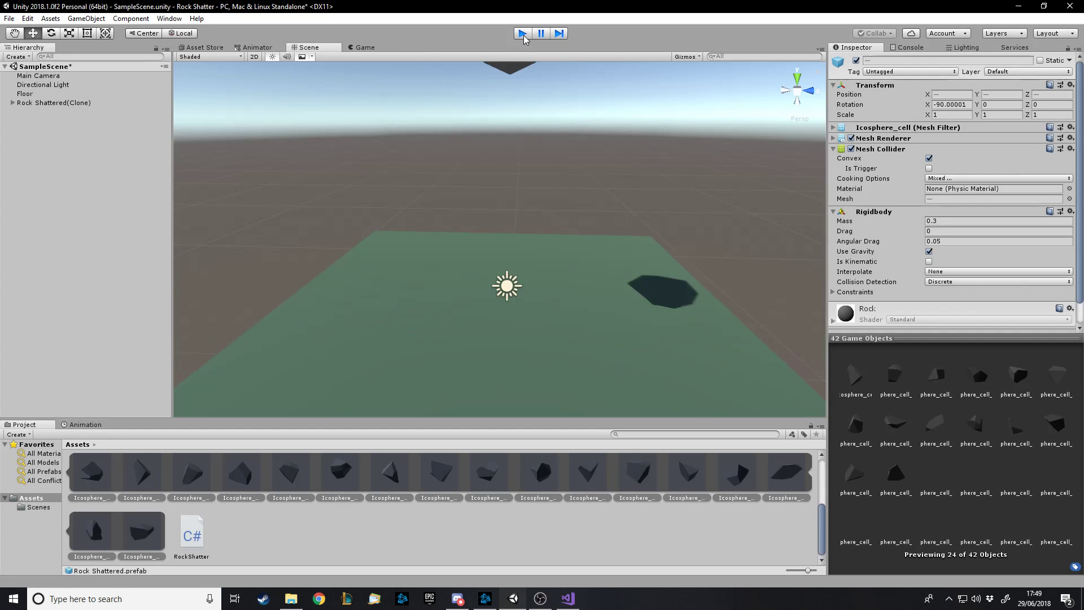
# Comment out the AddExplosionForce line in the RockShatter script, save it and replay the scene in Unity.
pyautogui.hotkey('alt', 'Tab')
pyautogui.click(101, 187)
pyautogui.click(105, 197)
pyautogui.write('//')
pyautogui.hotkey('ctrl', 'z')
pyautogui.press('Home')
pyautogui.write('//')
pyautogui.hotkey('ctrl', 's')
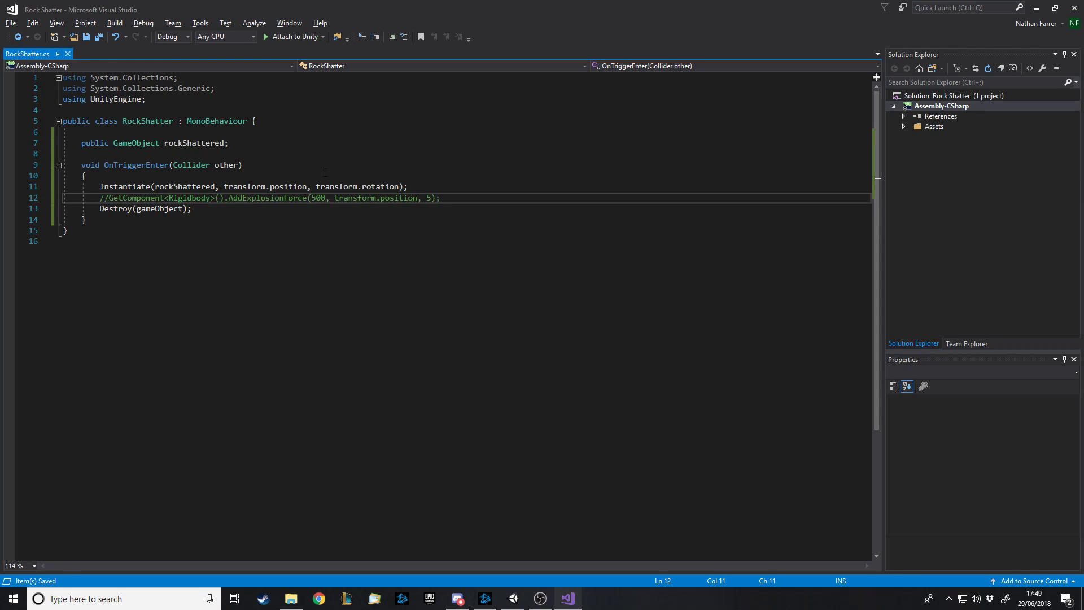
pyautogui.hotkey('alt', 'Tab')
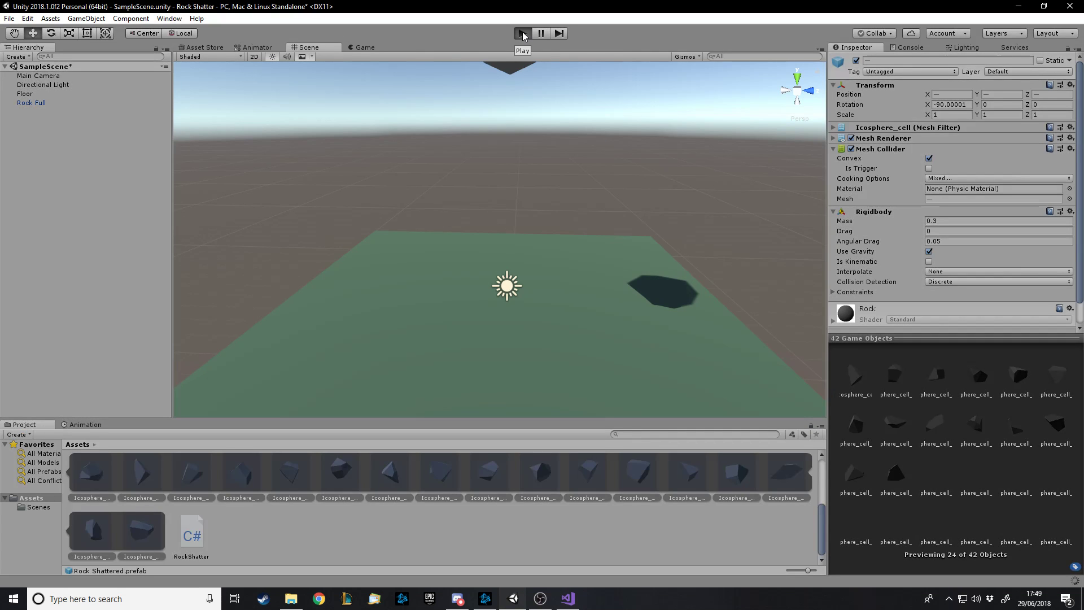
pyautogui.click(523, 34)
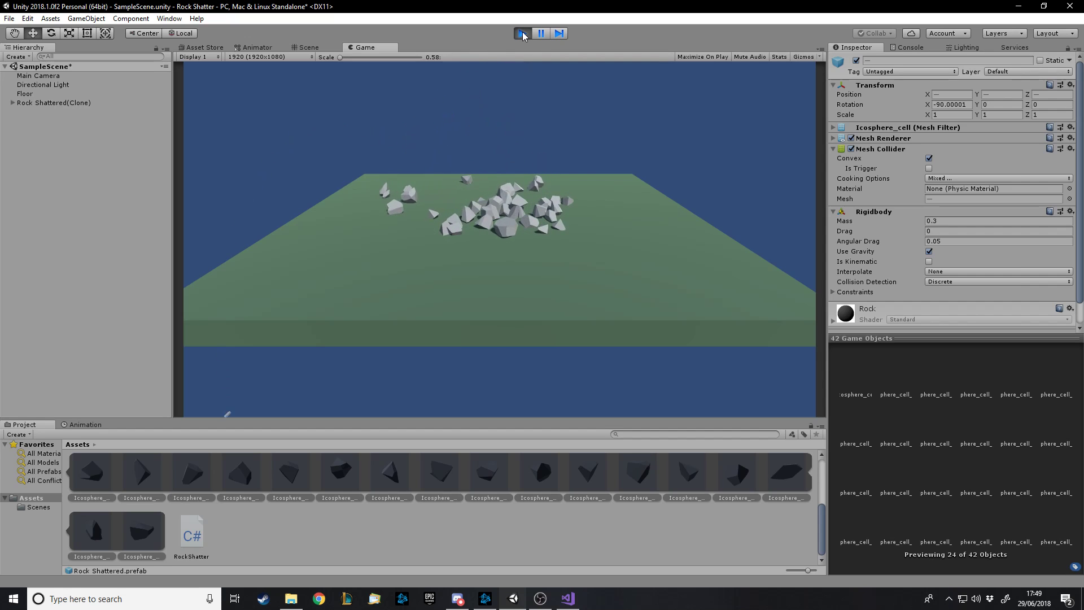
# Check the script again, return to Unity and replay the scene to watch the rock shatter.
pyautogui.hotkey('alt', 'Tab')
pyautogui.hotkey('alt', 'Tab')
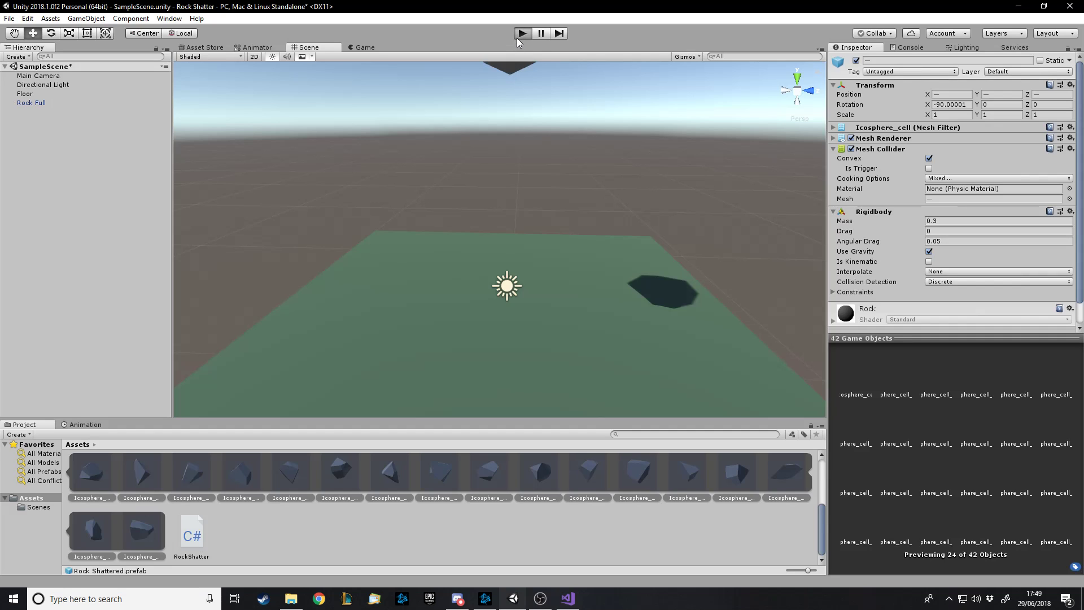
pyautogui.click(517, 39)
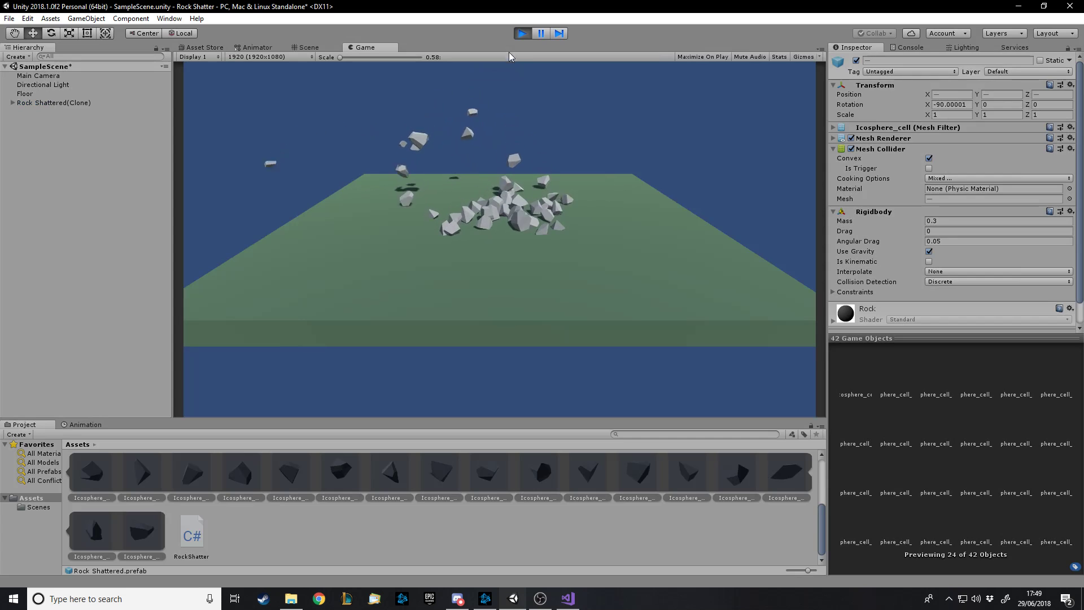
# Examine the scattered rock pieces up close in the Scene view during play, along with the cells of the Rock Shattered clone.
pyautogui.click(319, 48)
pyautogui.moveTo(538, 262); pyautogui.dragTo(536, 231, button='right')
pyautogui.click(497, 321)
pyautogui.press('w')
pyautogui.press('a')
pyautogui.press('s')
pyautogui.press('d')
pyautogui.keyDown('alt'); pyautogui.moveTo(536, 232); pyautogui.dragTo(496, 226); pyautogui.keyUp('alt')
pyautogui.press('s')
pyautogui.moveTo(496, 226); pyautogui.dragTo(573, 226, button='right')
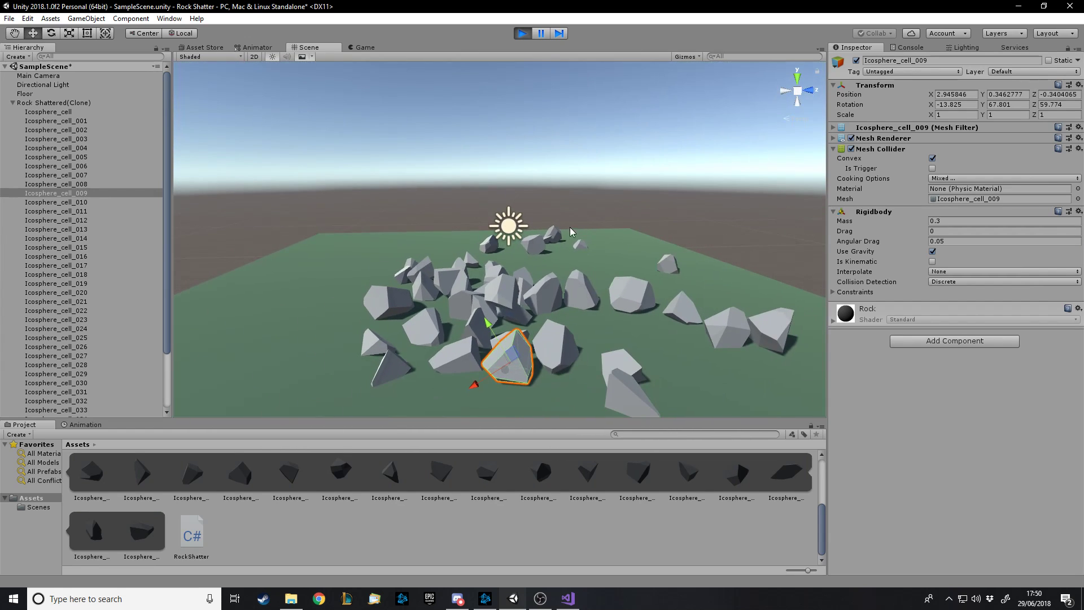
pyautogui.click(589, 247)
pyautogui.click(587, 249)
pyautogui.click(590, 154)
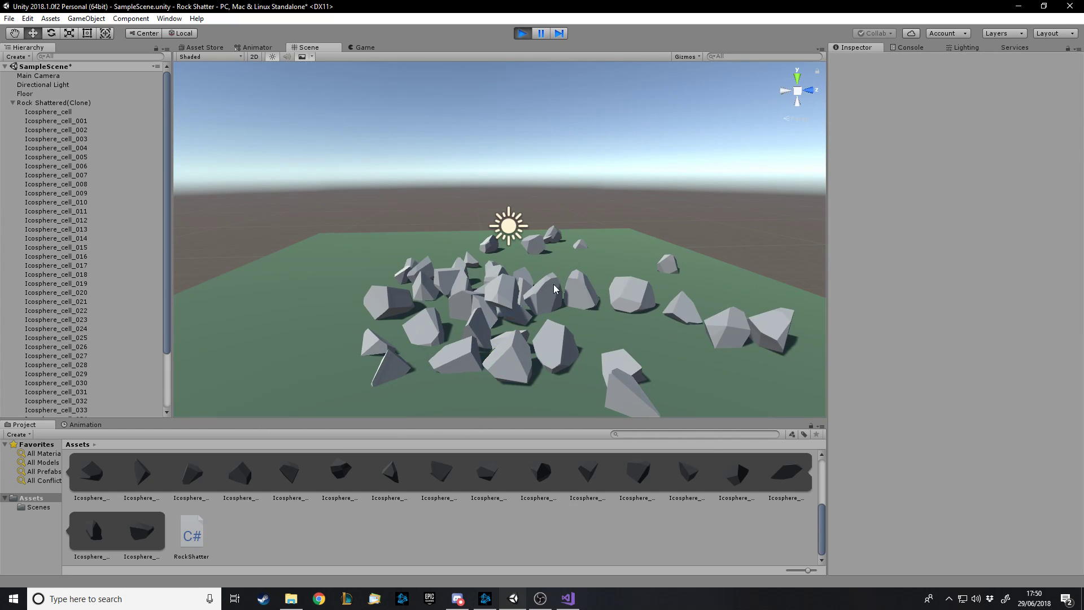
pyautogui.scroll(-2, 32, 198)
pyautogui.scroll(-1, 31, 199)
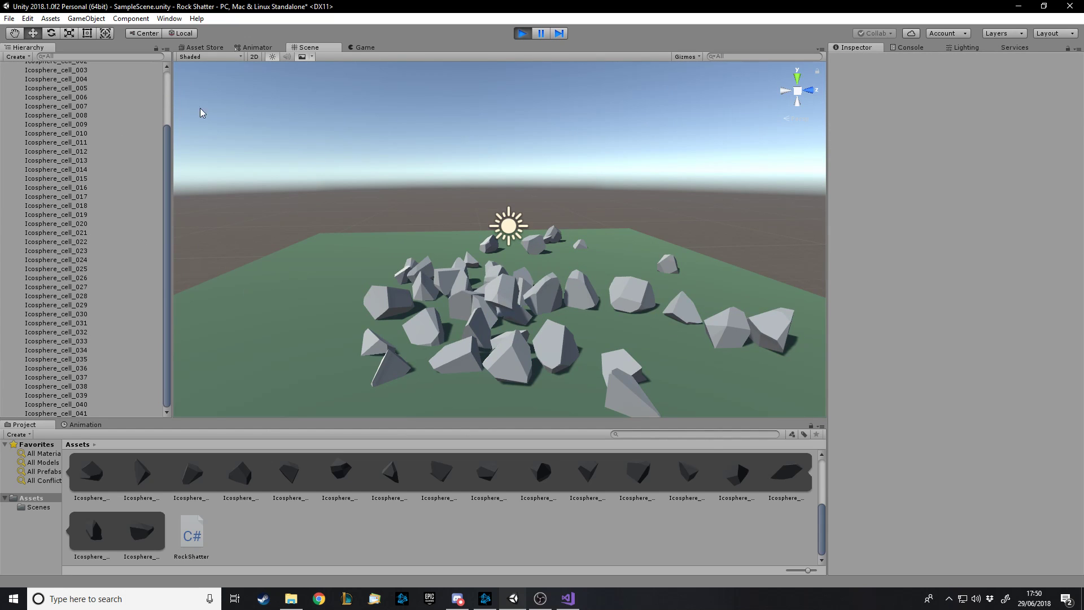
# Stop play mode and select the Icosphere_cell_031 piece of the Rock Shattered prefab in the project assets.
pyautogui.click(521, 34)
pyautogui.hotkey('alt', 'Tab')
pyautogui.hotkey('alt', 'Tab')
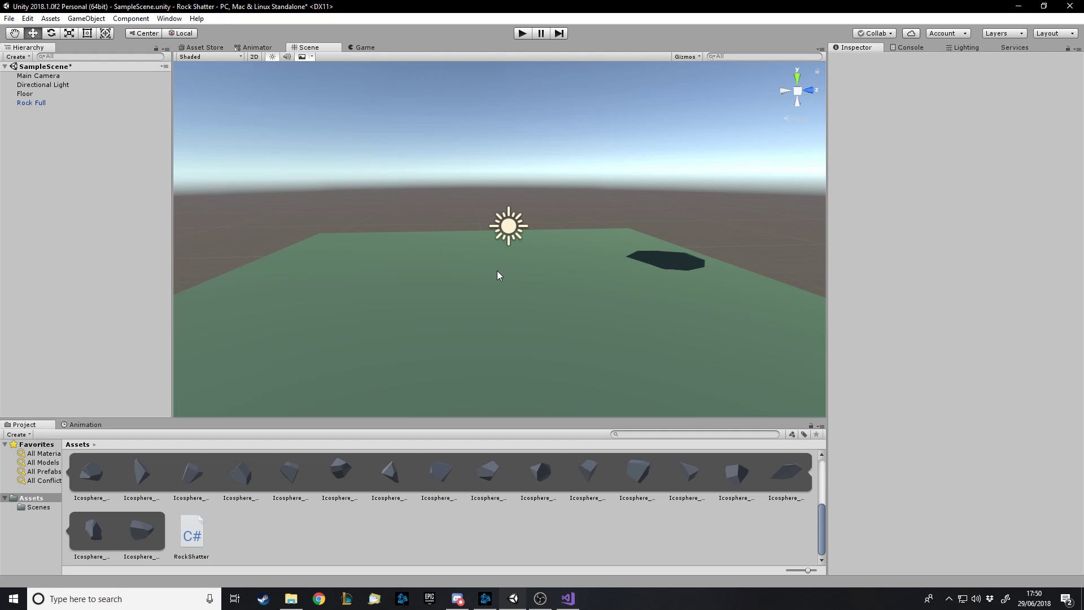
pyautogui.click(372, 470)
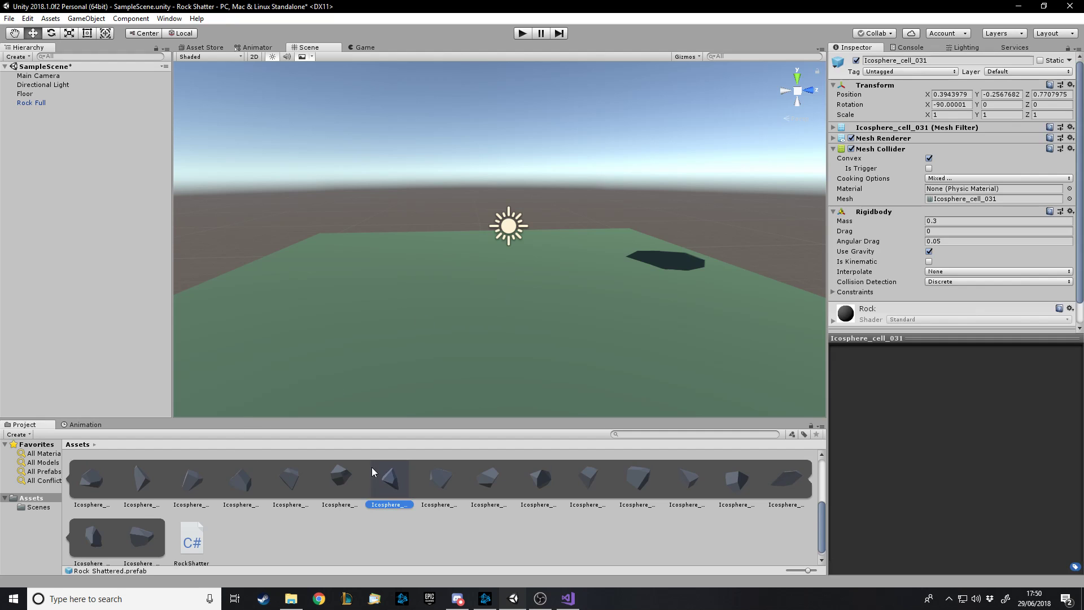
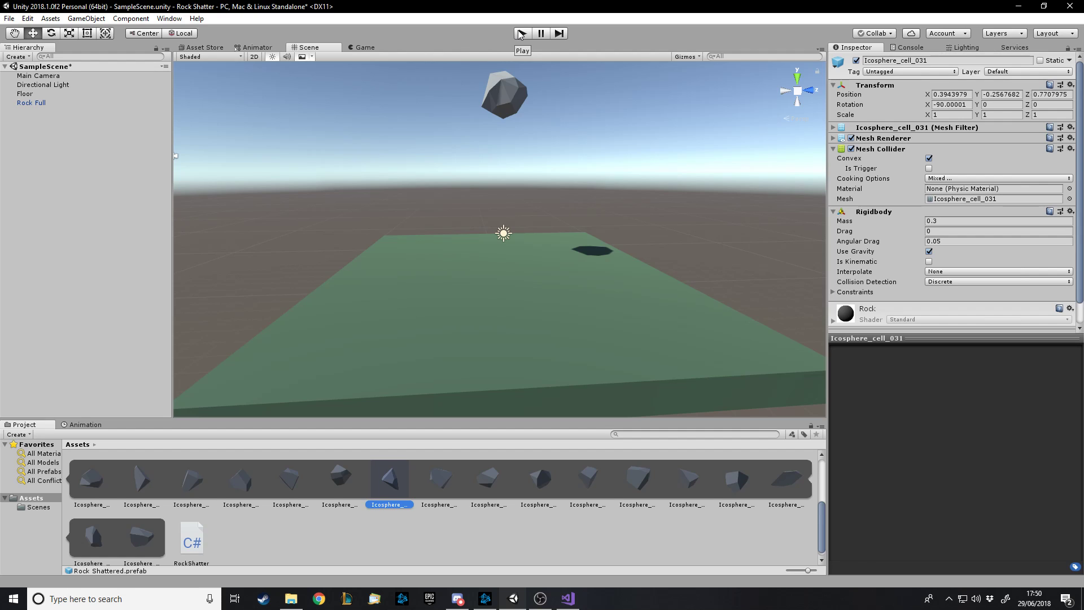
# Start play mode again to watch the falling Rock Full shatter on the floor.
pyautogui.click(521, 34)
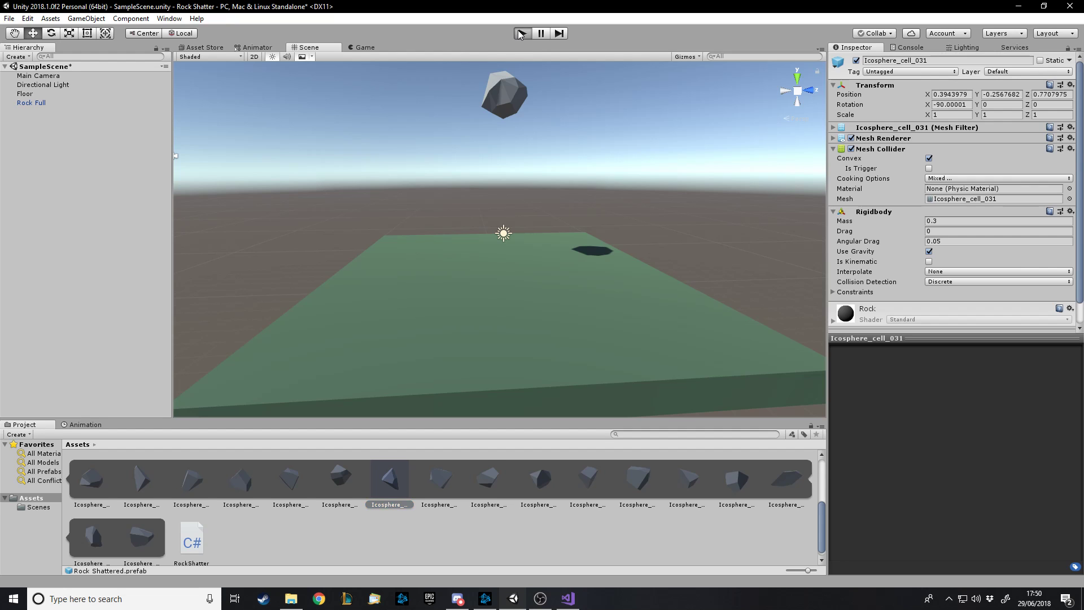